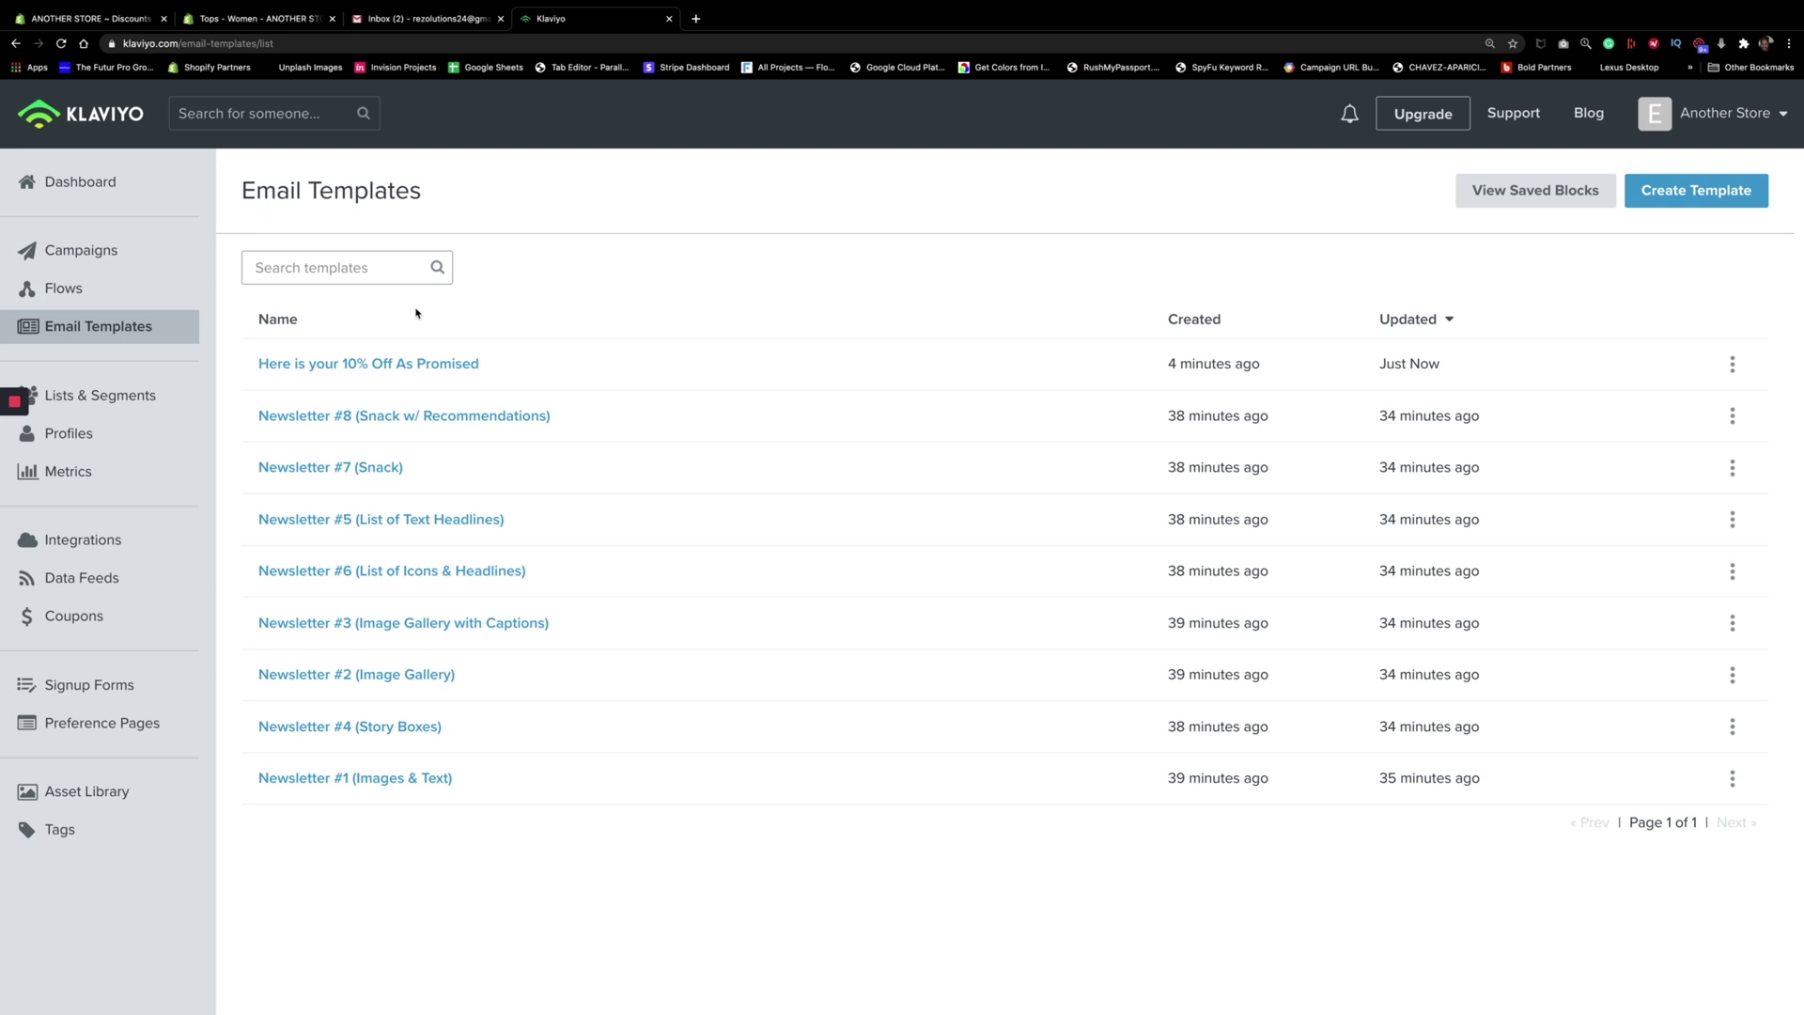
Go to Flows, start a new flow, and scroll the templates to the Welcome Series
click(79, 297)
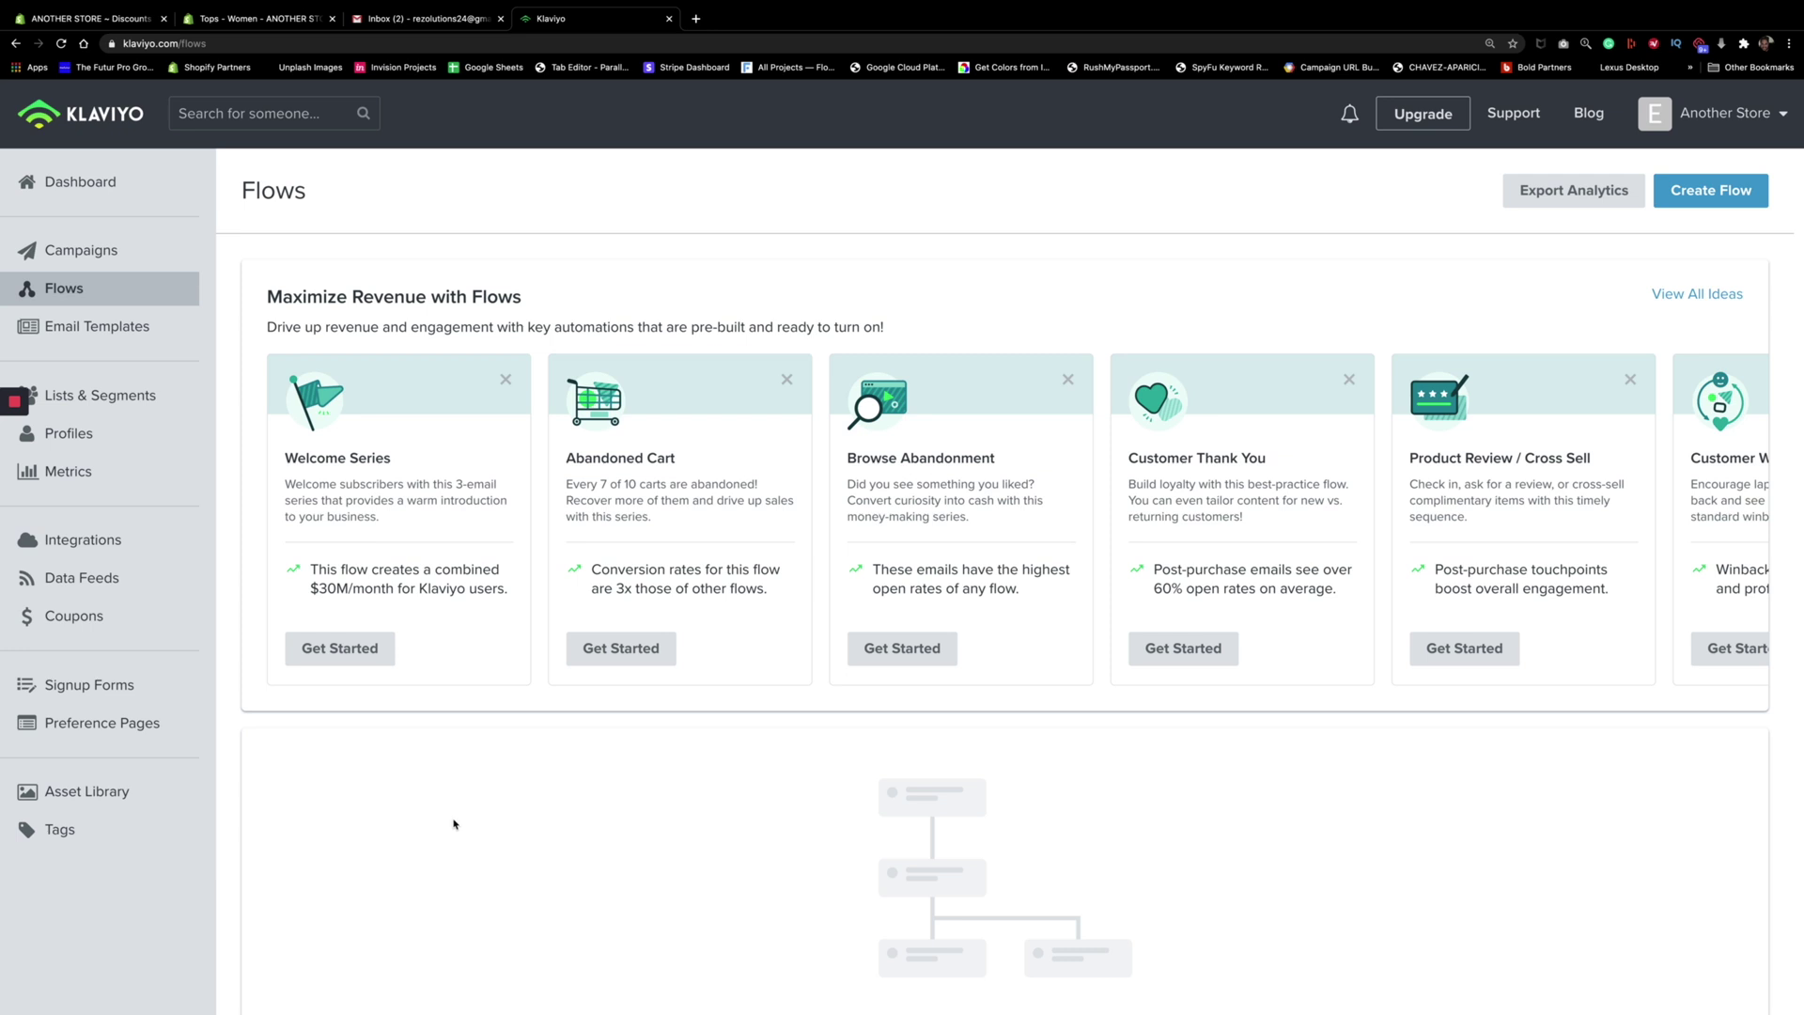
mouse_move(5, 458)
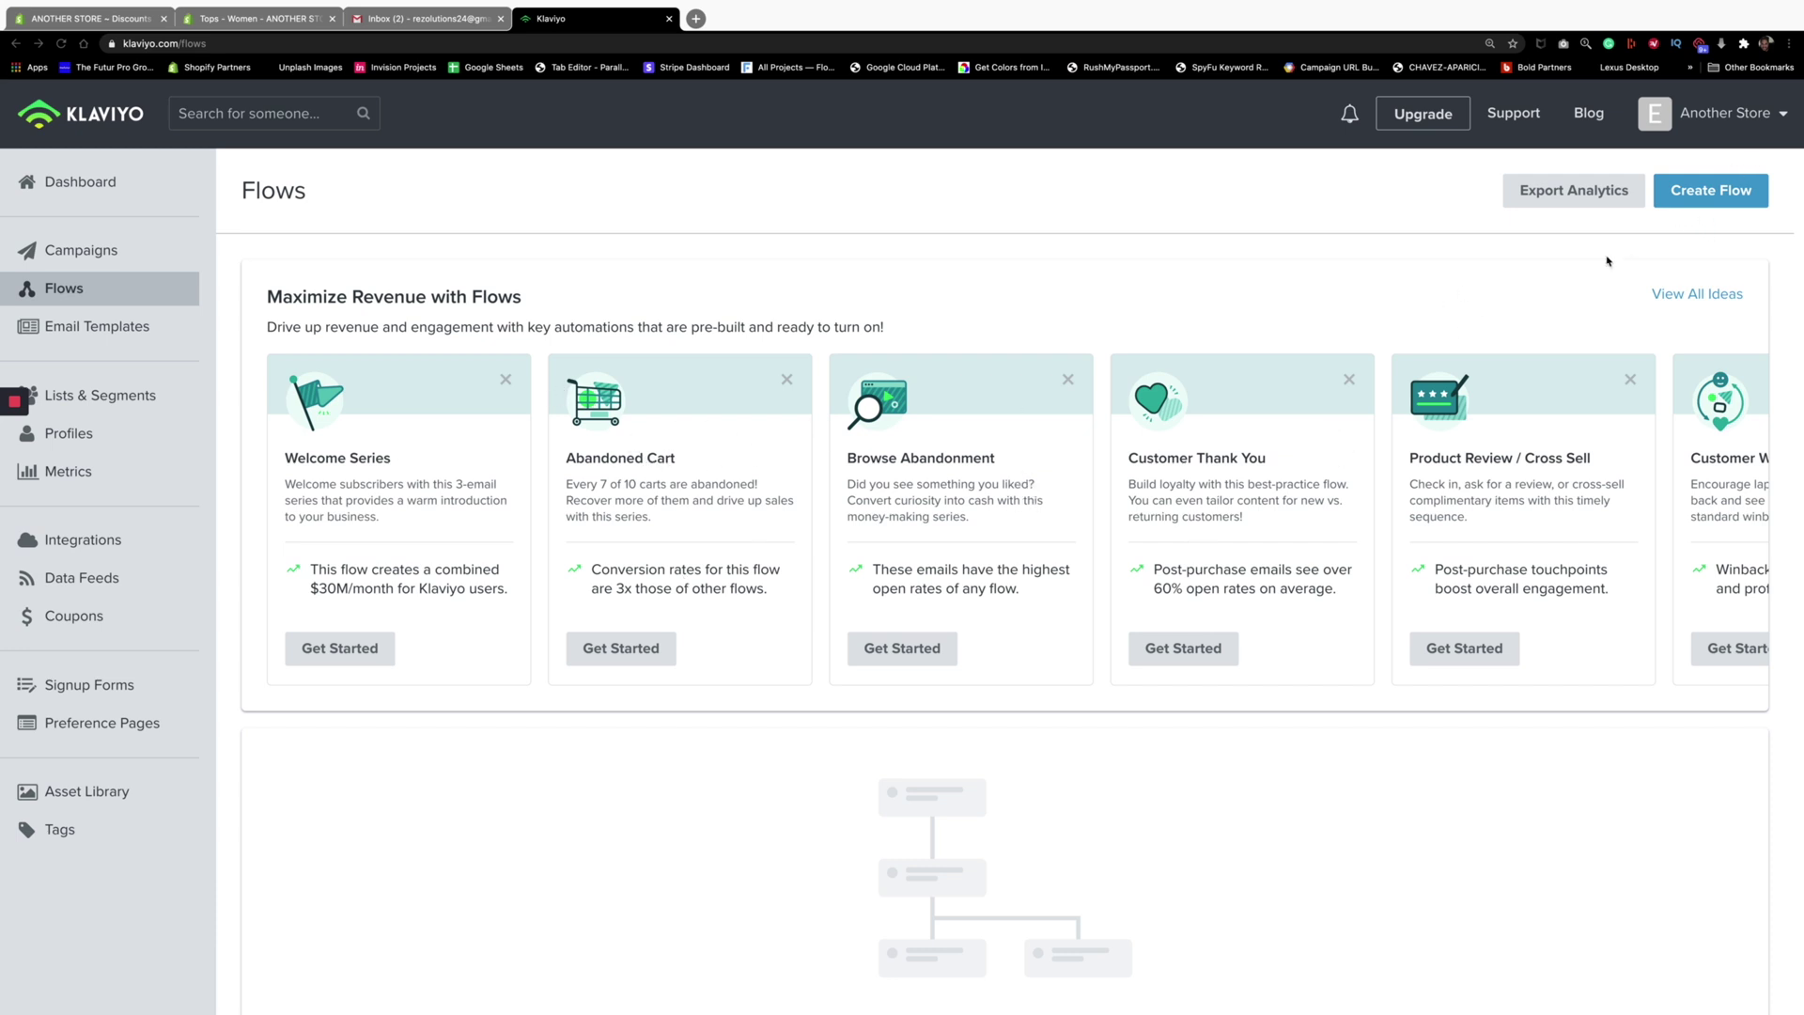
click(1700, 201)
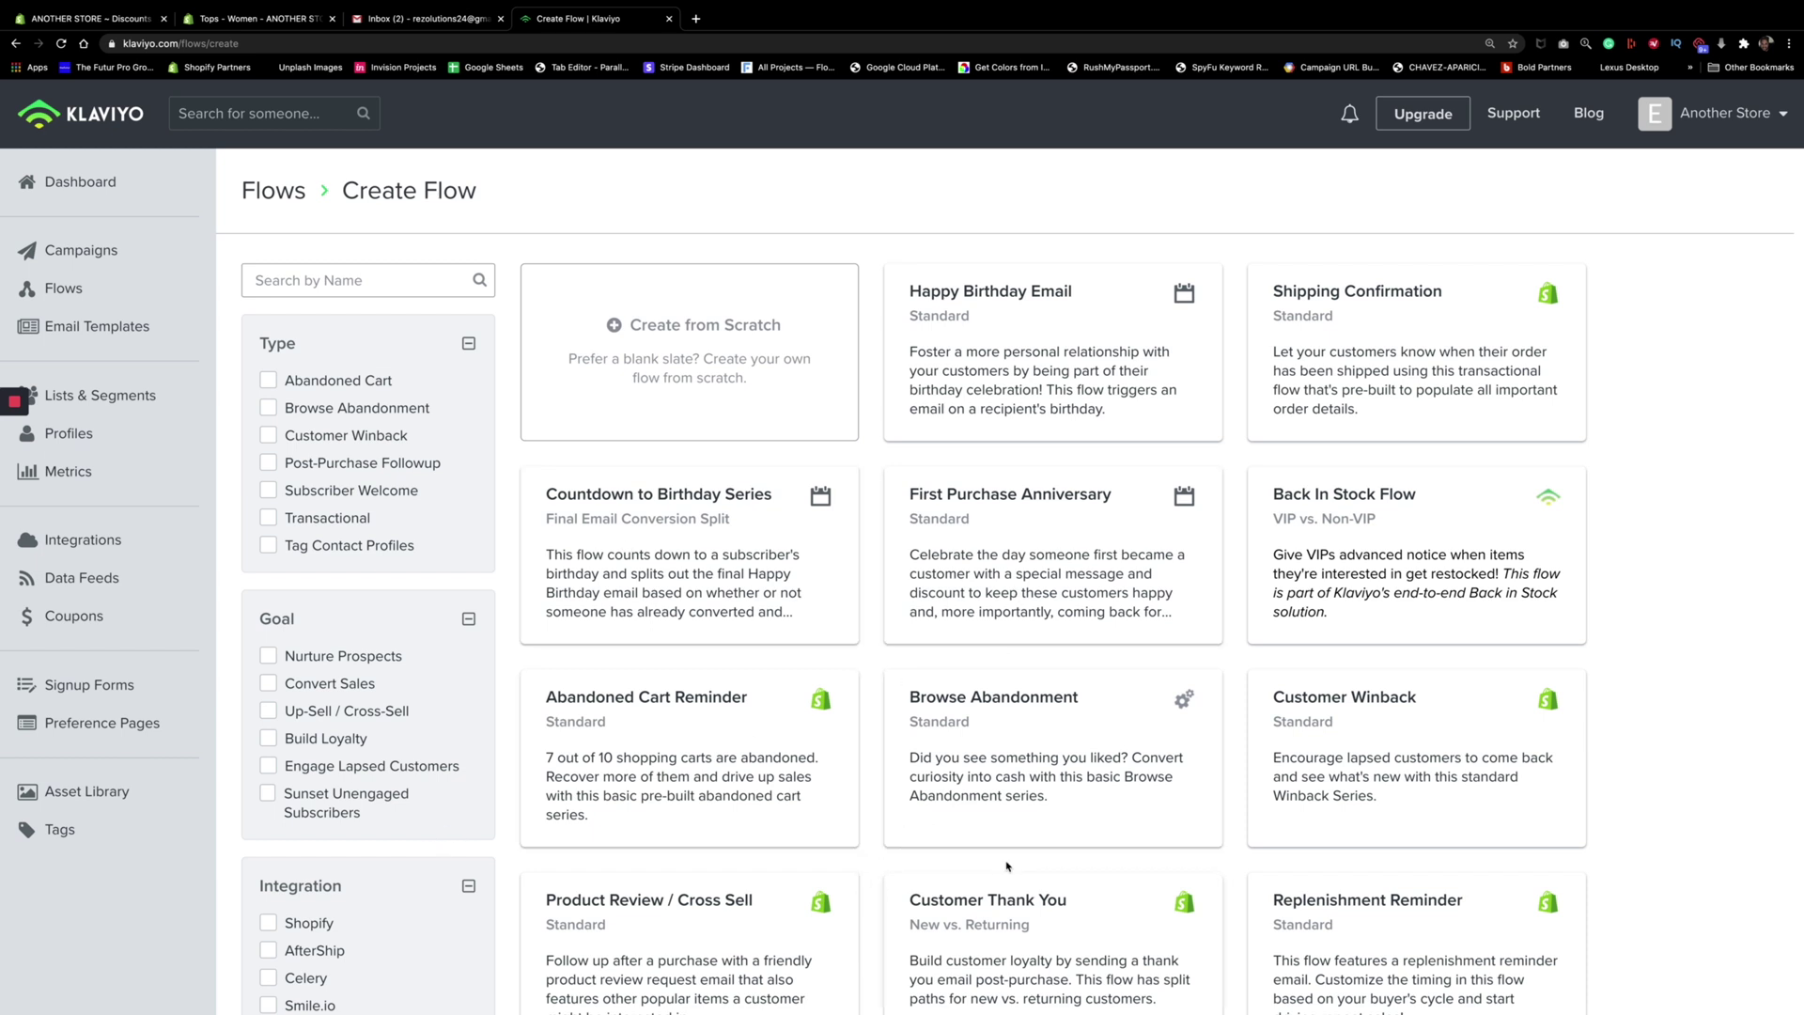
scroll(462, 863, down, 6)
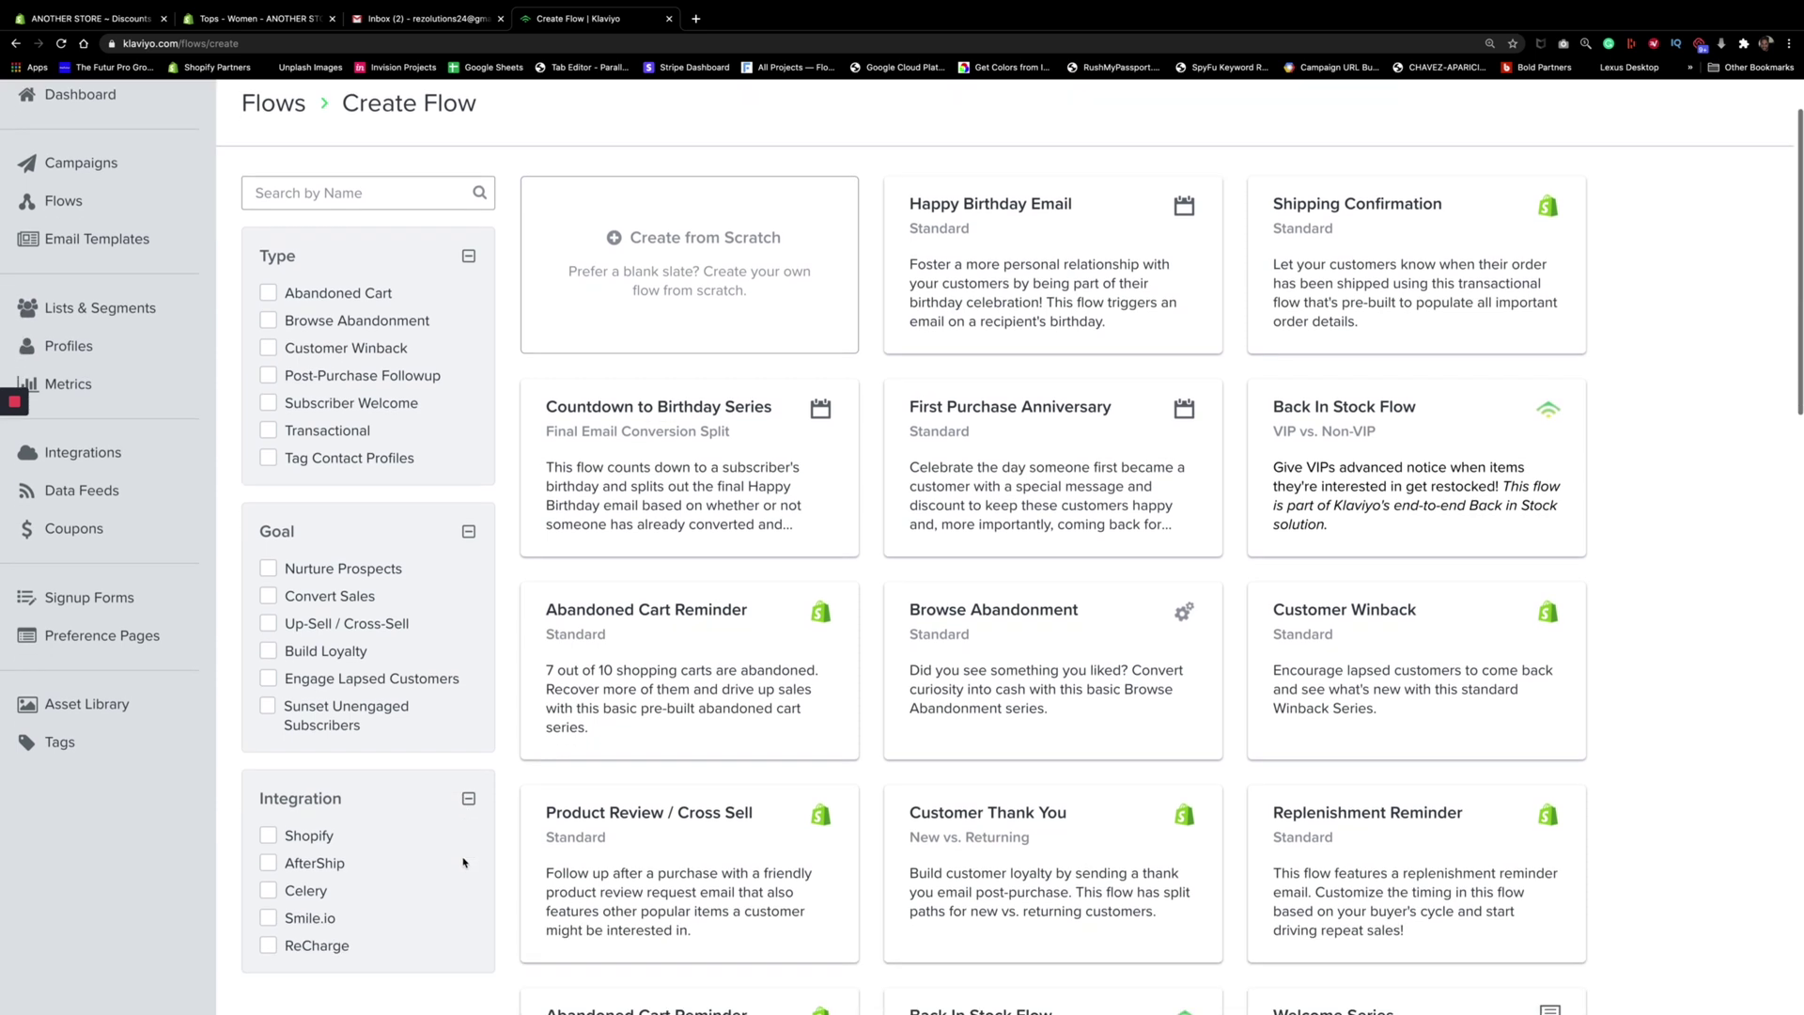
scroll(462, 857, down, 2)
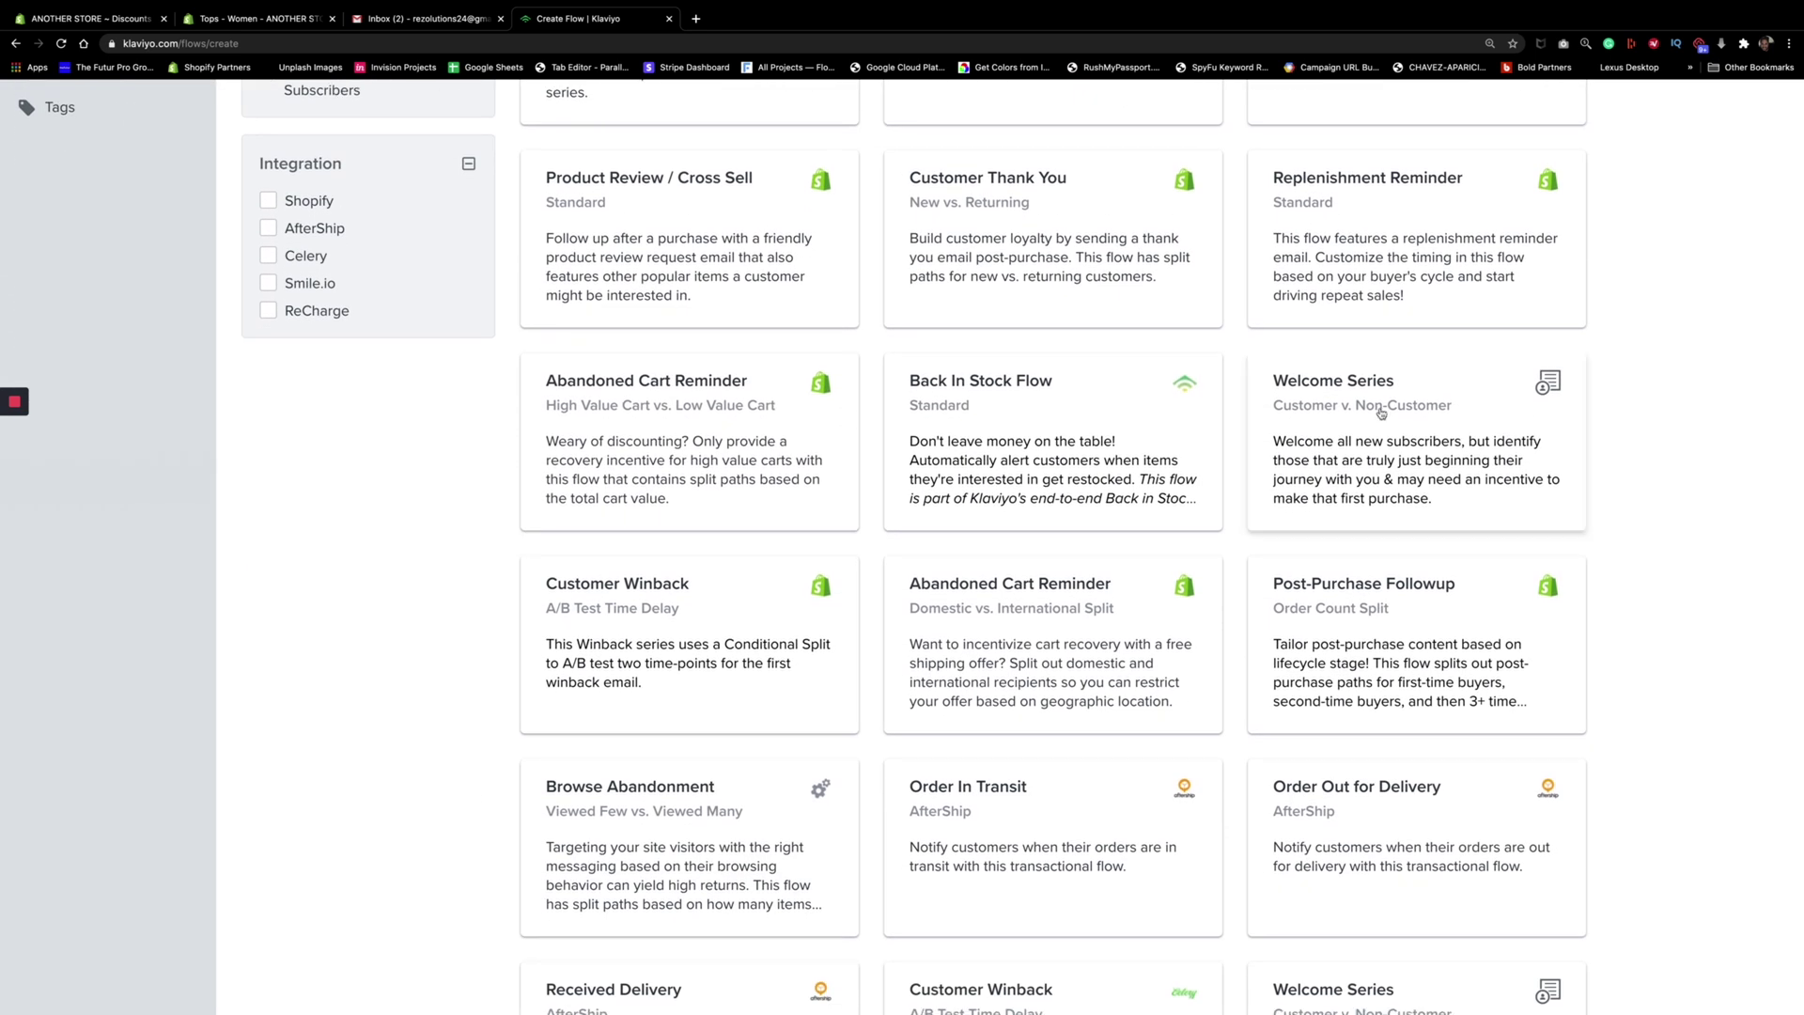
Create a Welcome Series flow named 'Sign up Flow 10% OFF' from the 'Sign ups from the Pop up' list
click(1417, 407)
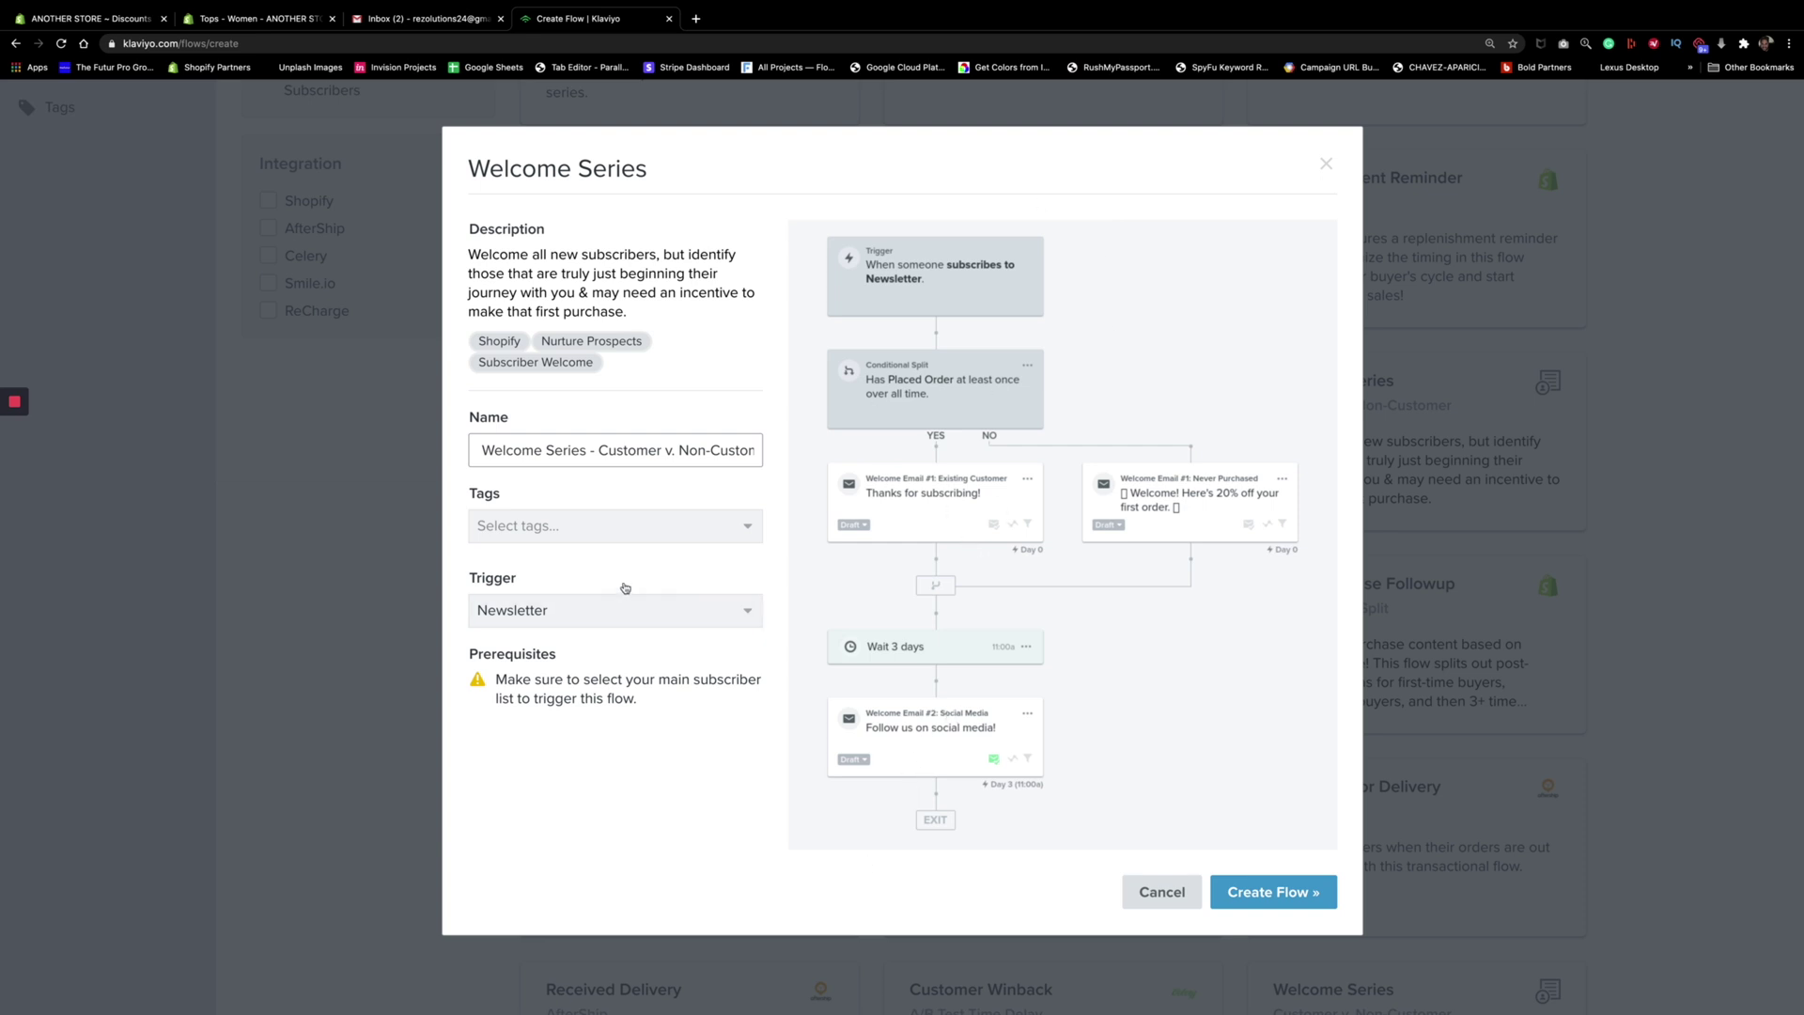
triple_click(595, 452)
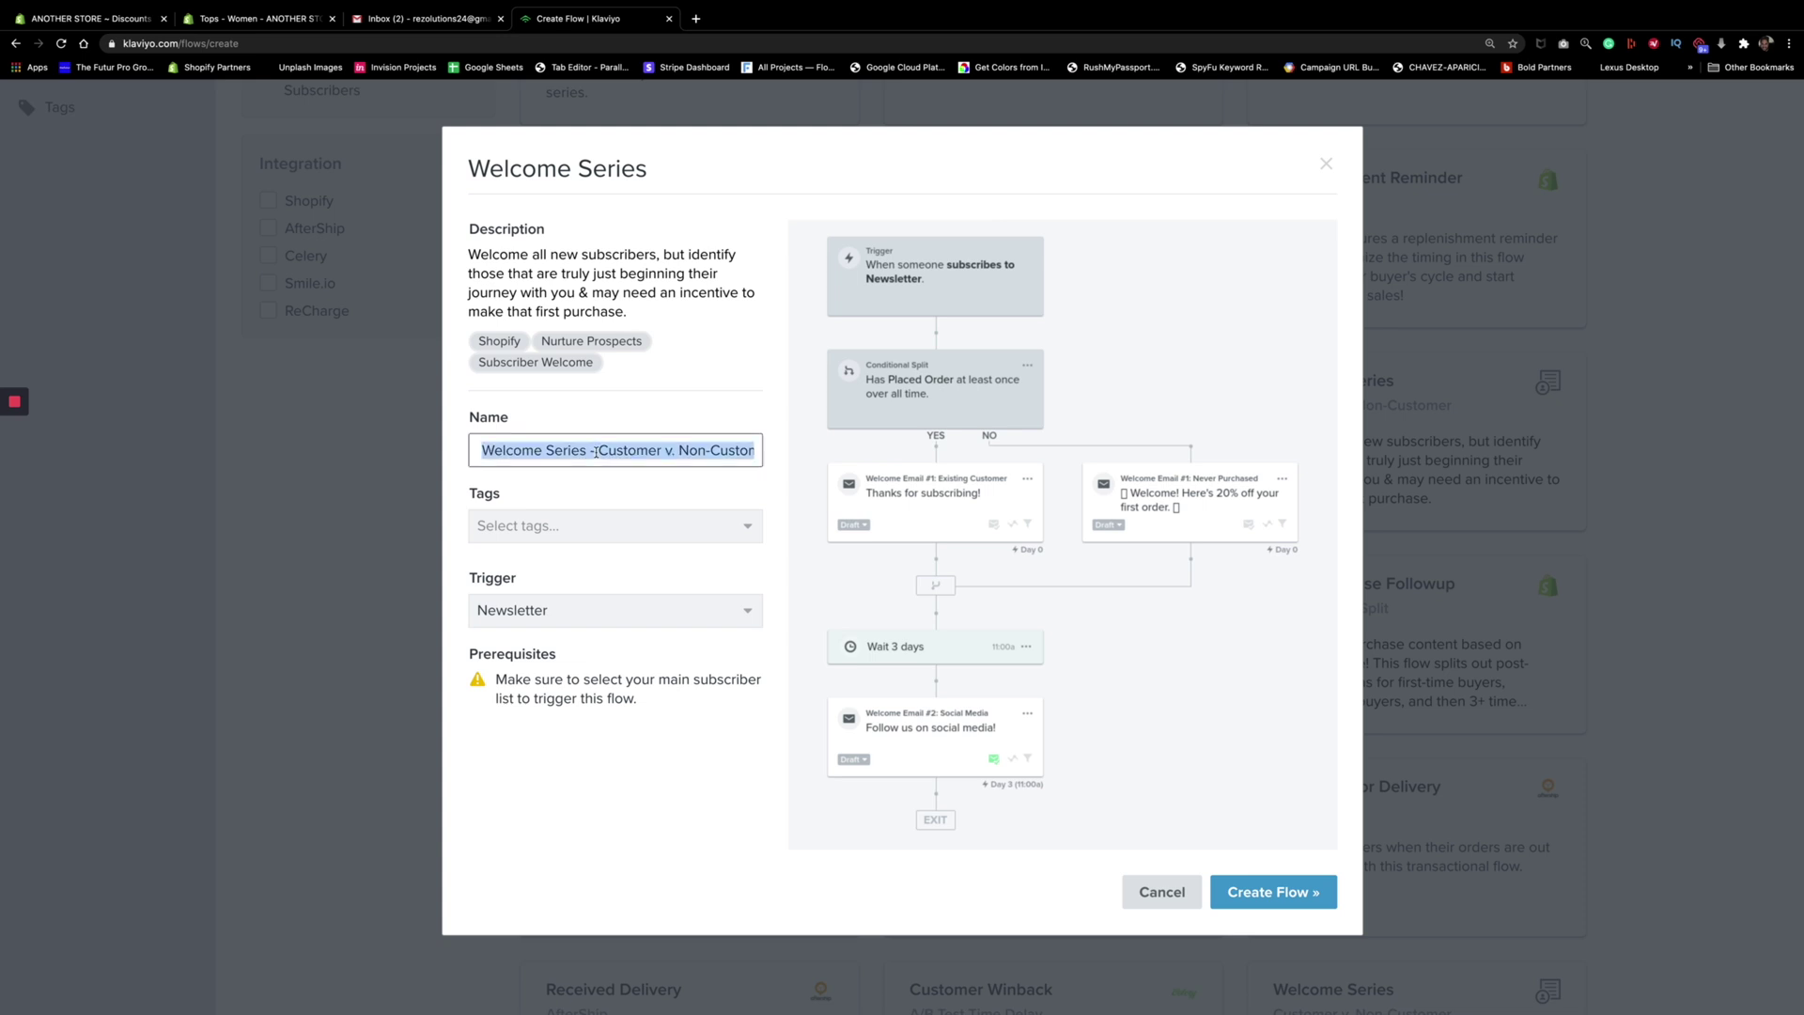
text(Sign)
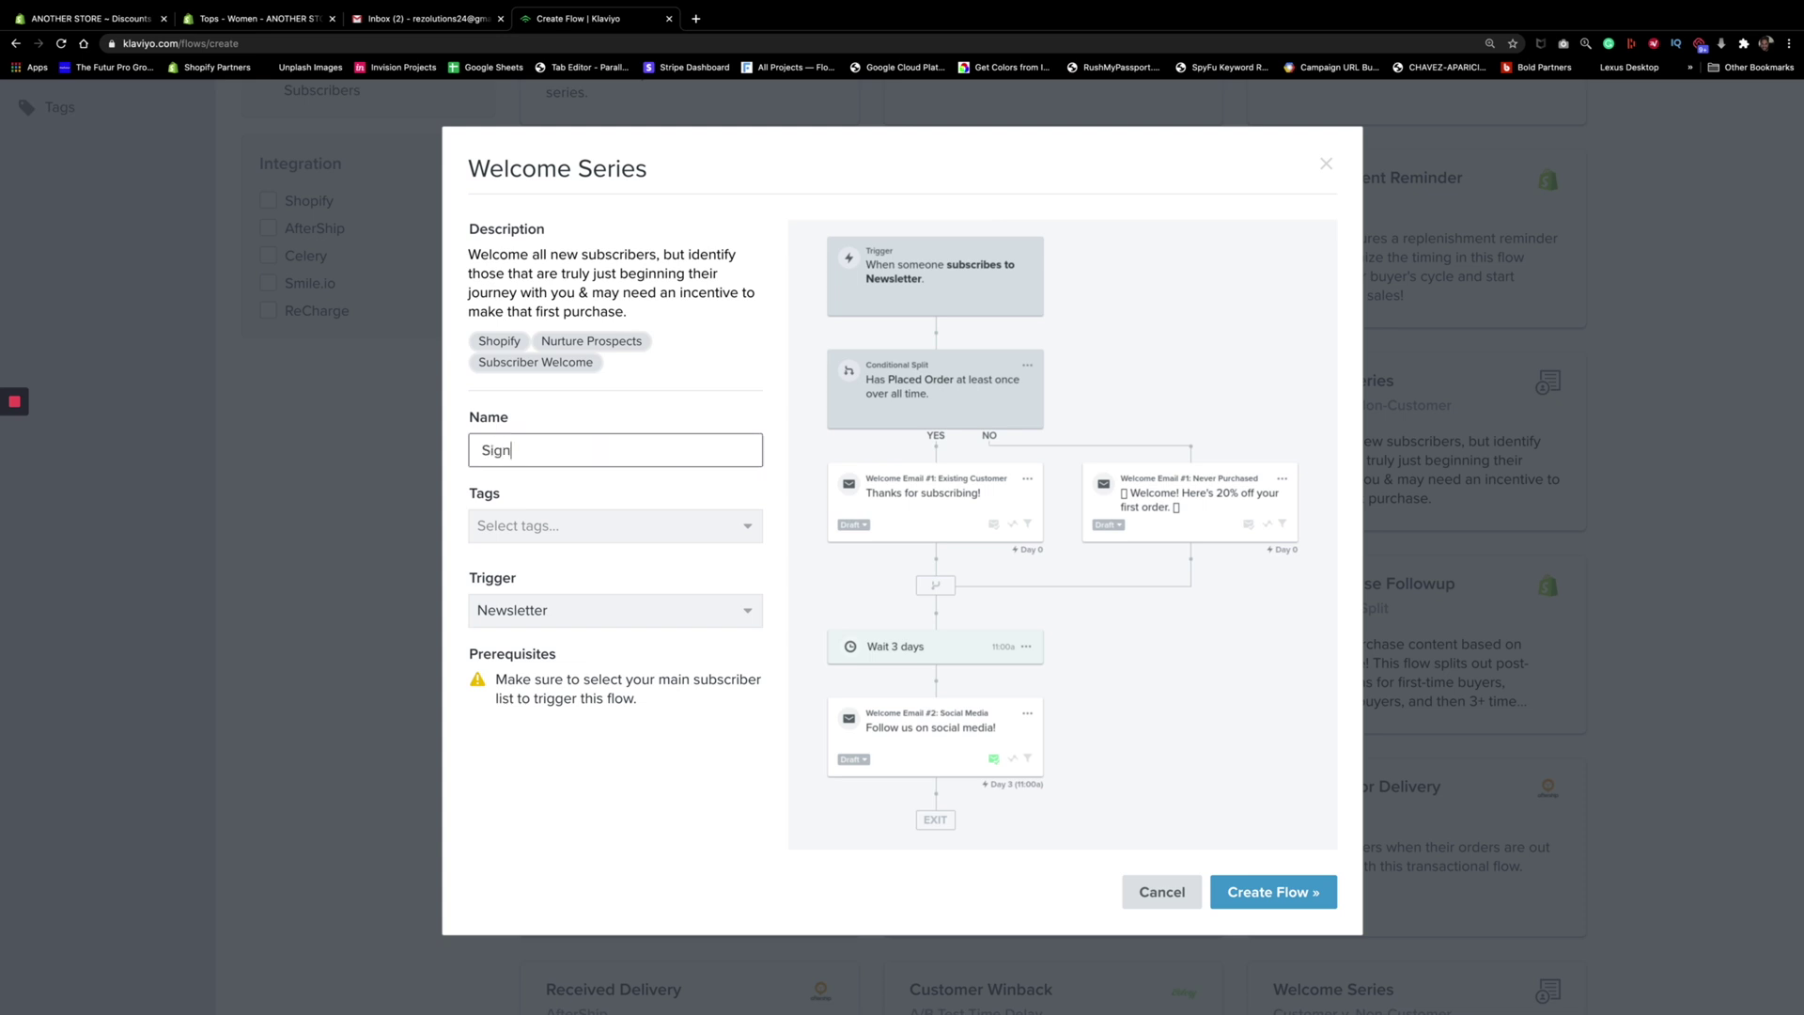
text( up Flow 10% OFF)
click(661, 626)
scroll(665, 769, down, 5)
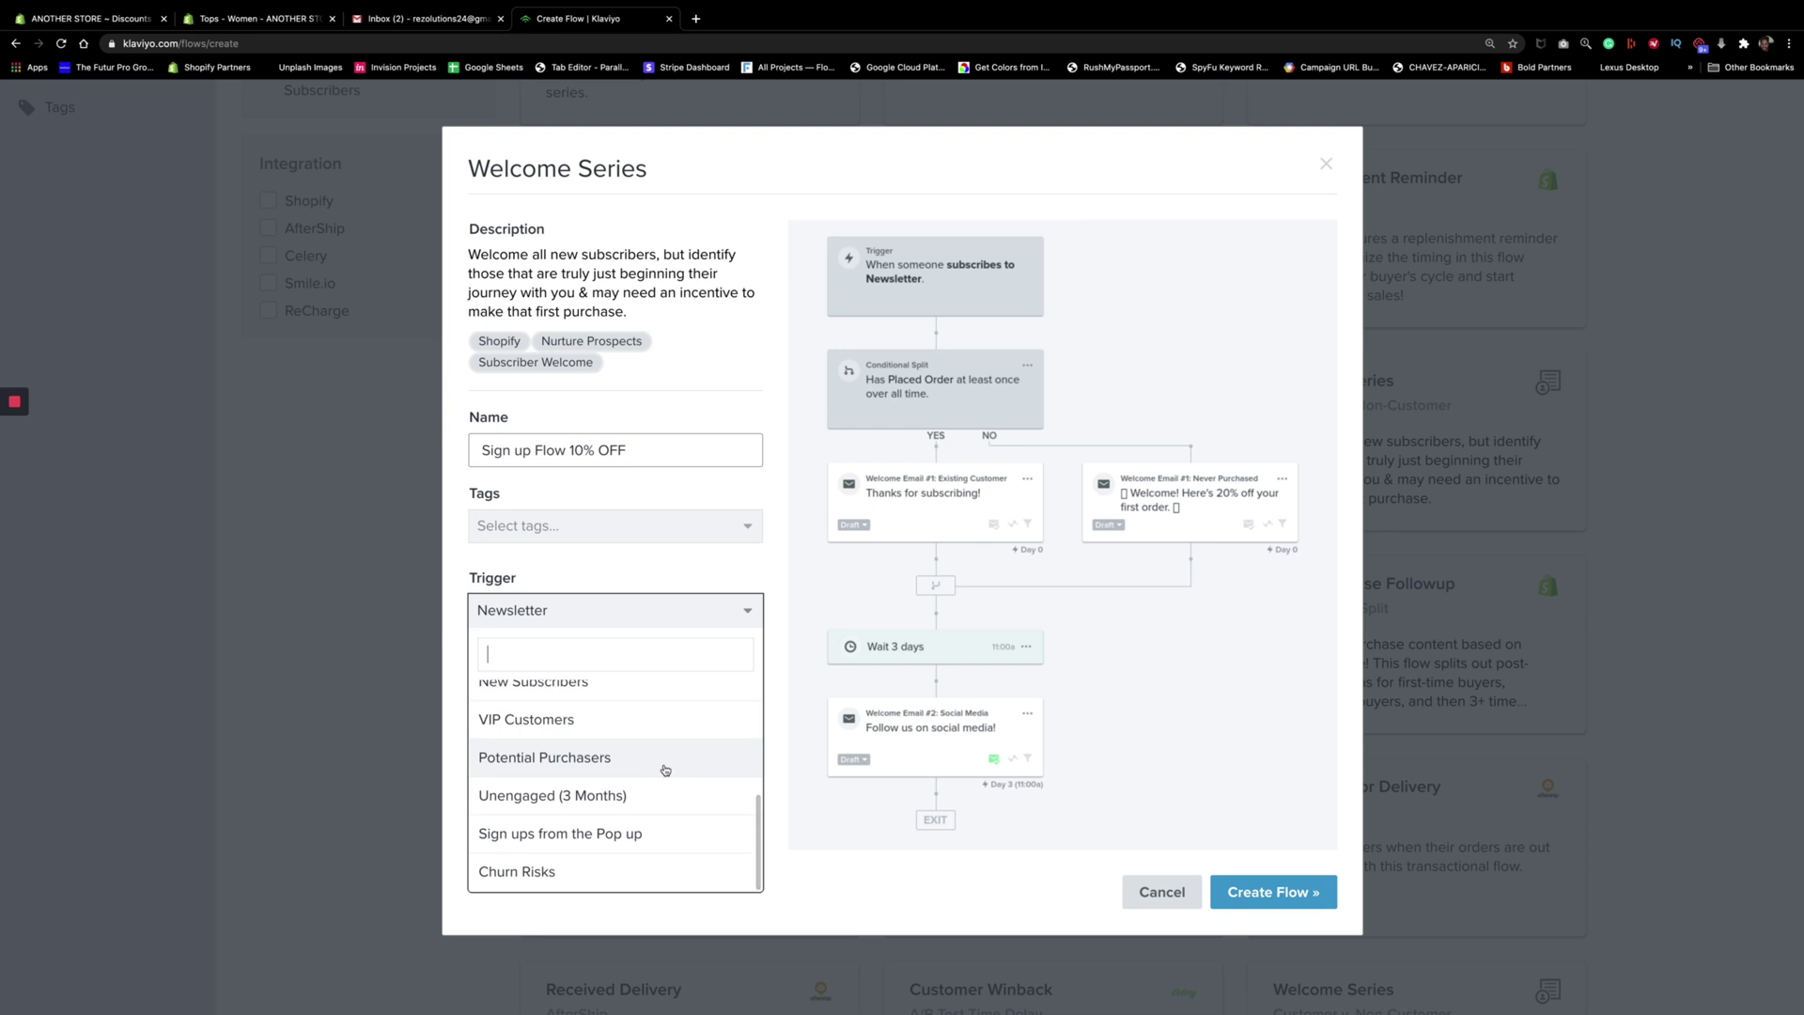
click(575, 833)
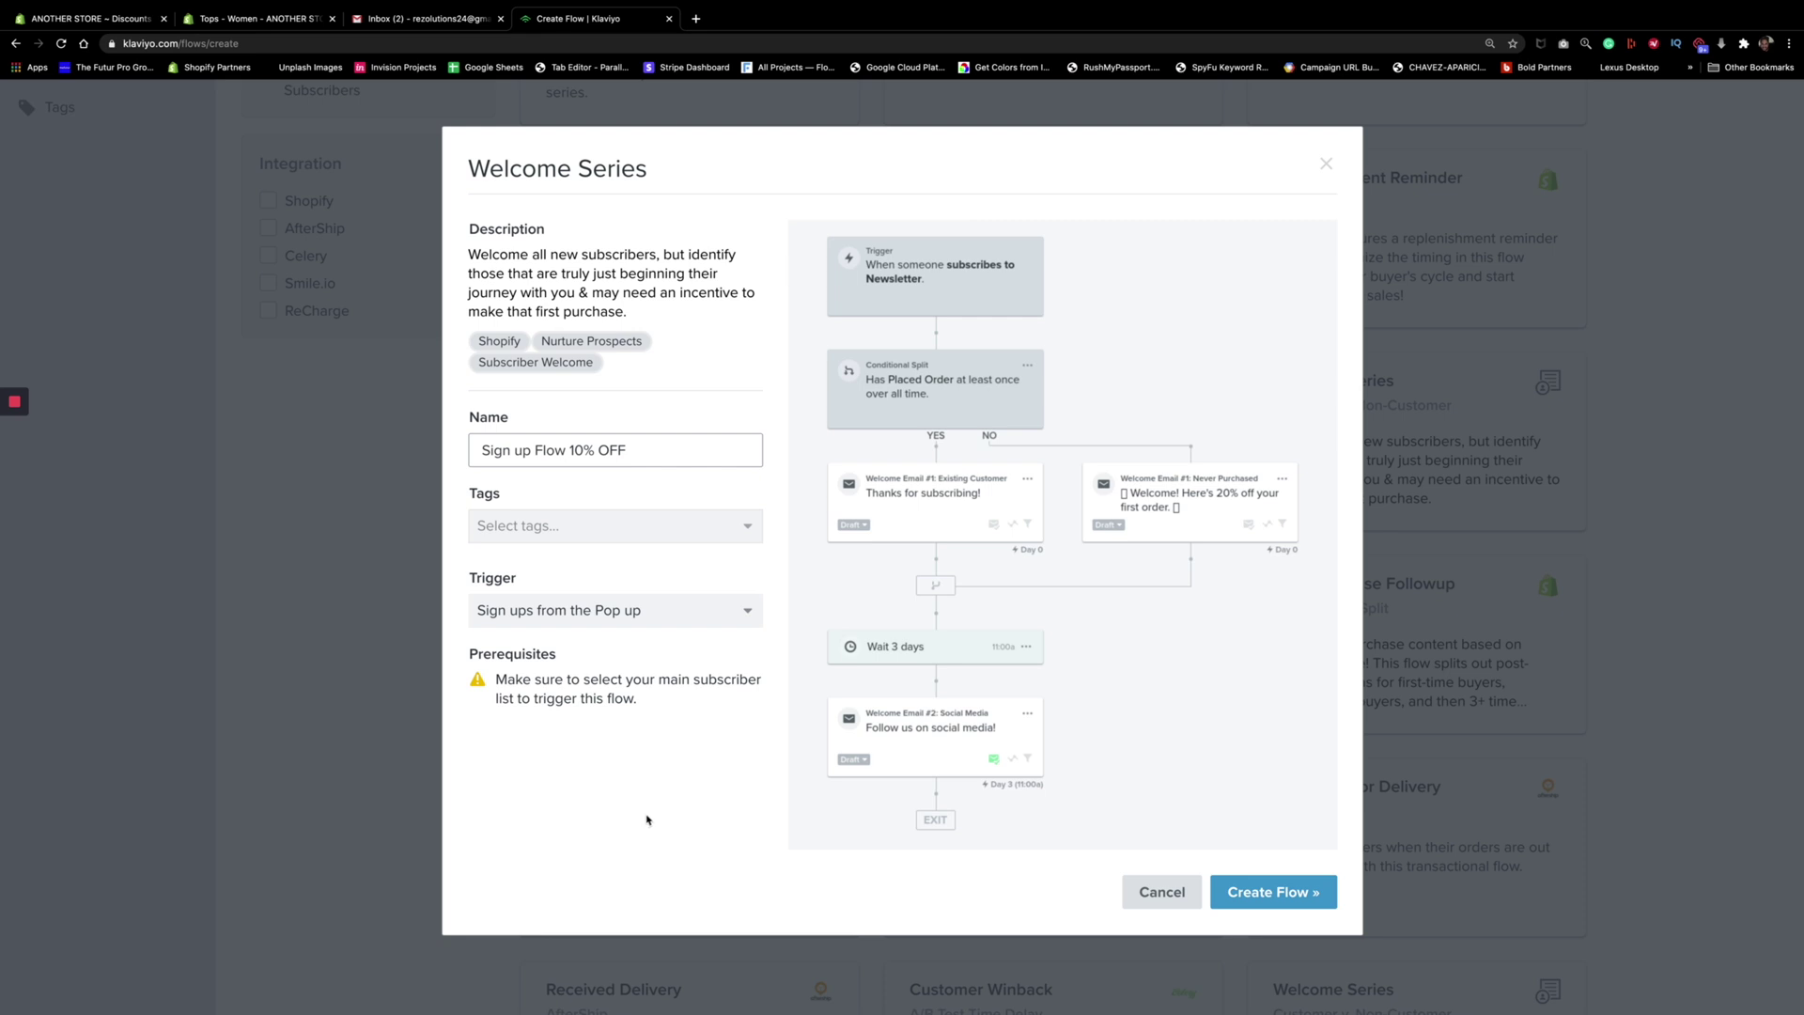
click(1279, 897)
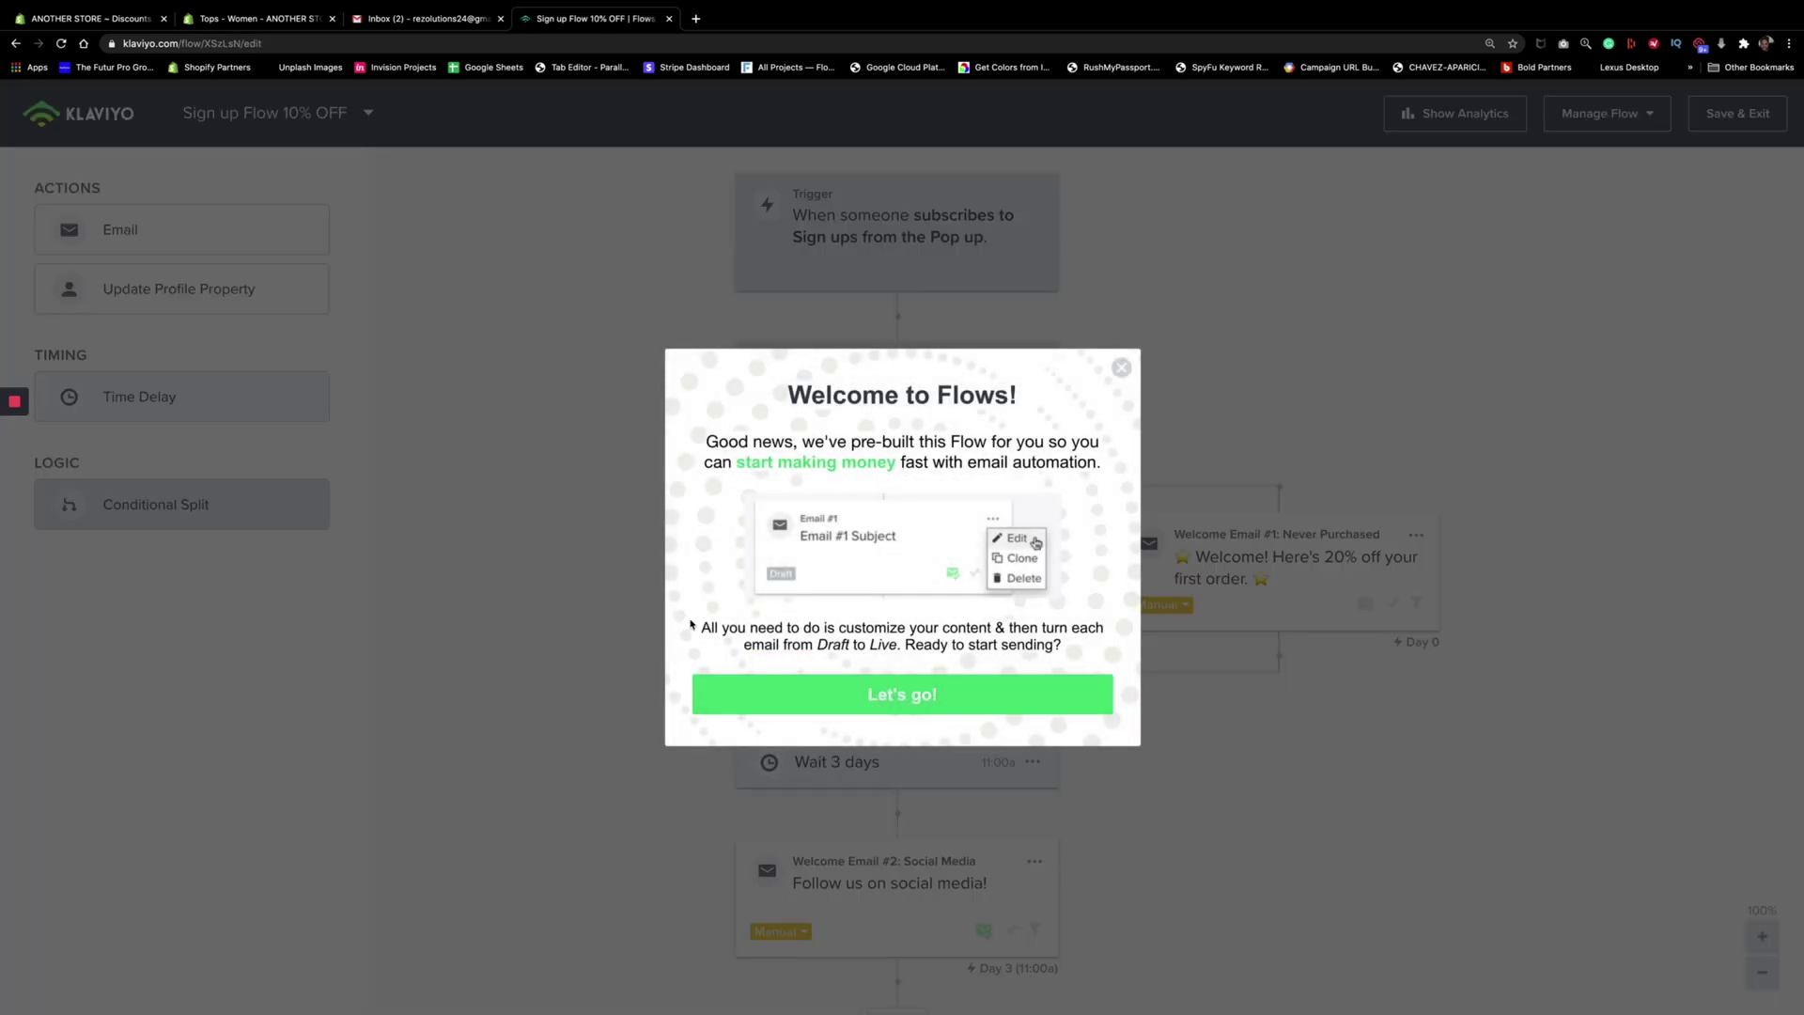
Close the 'Welcome to Flows!' notice and open the flow's Trigger Setup
click(1121, 367)
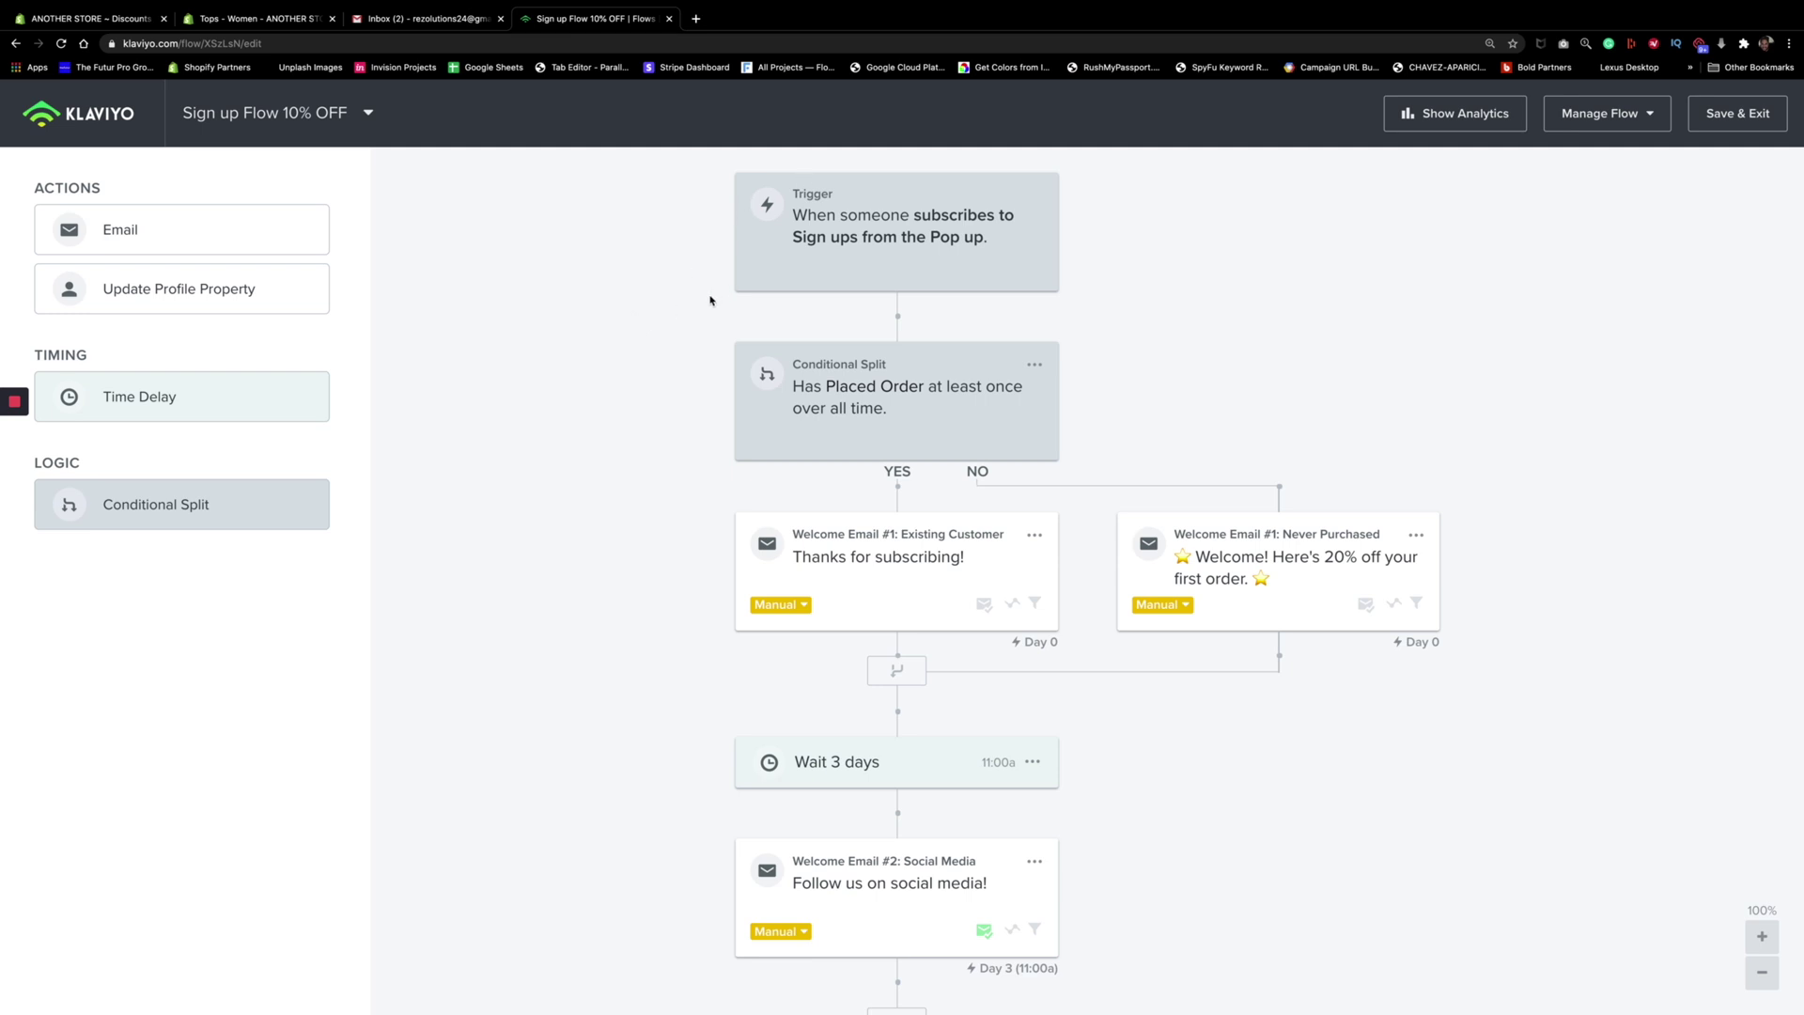
click(912, 249)
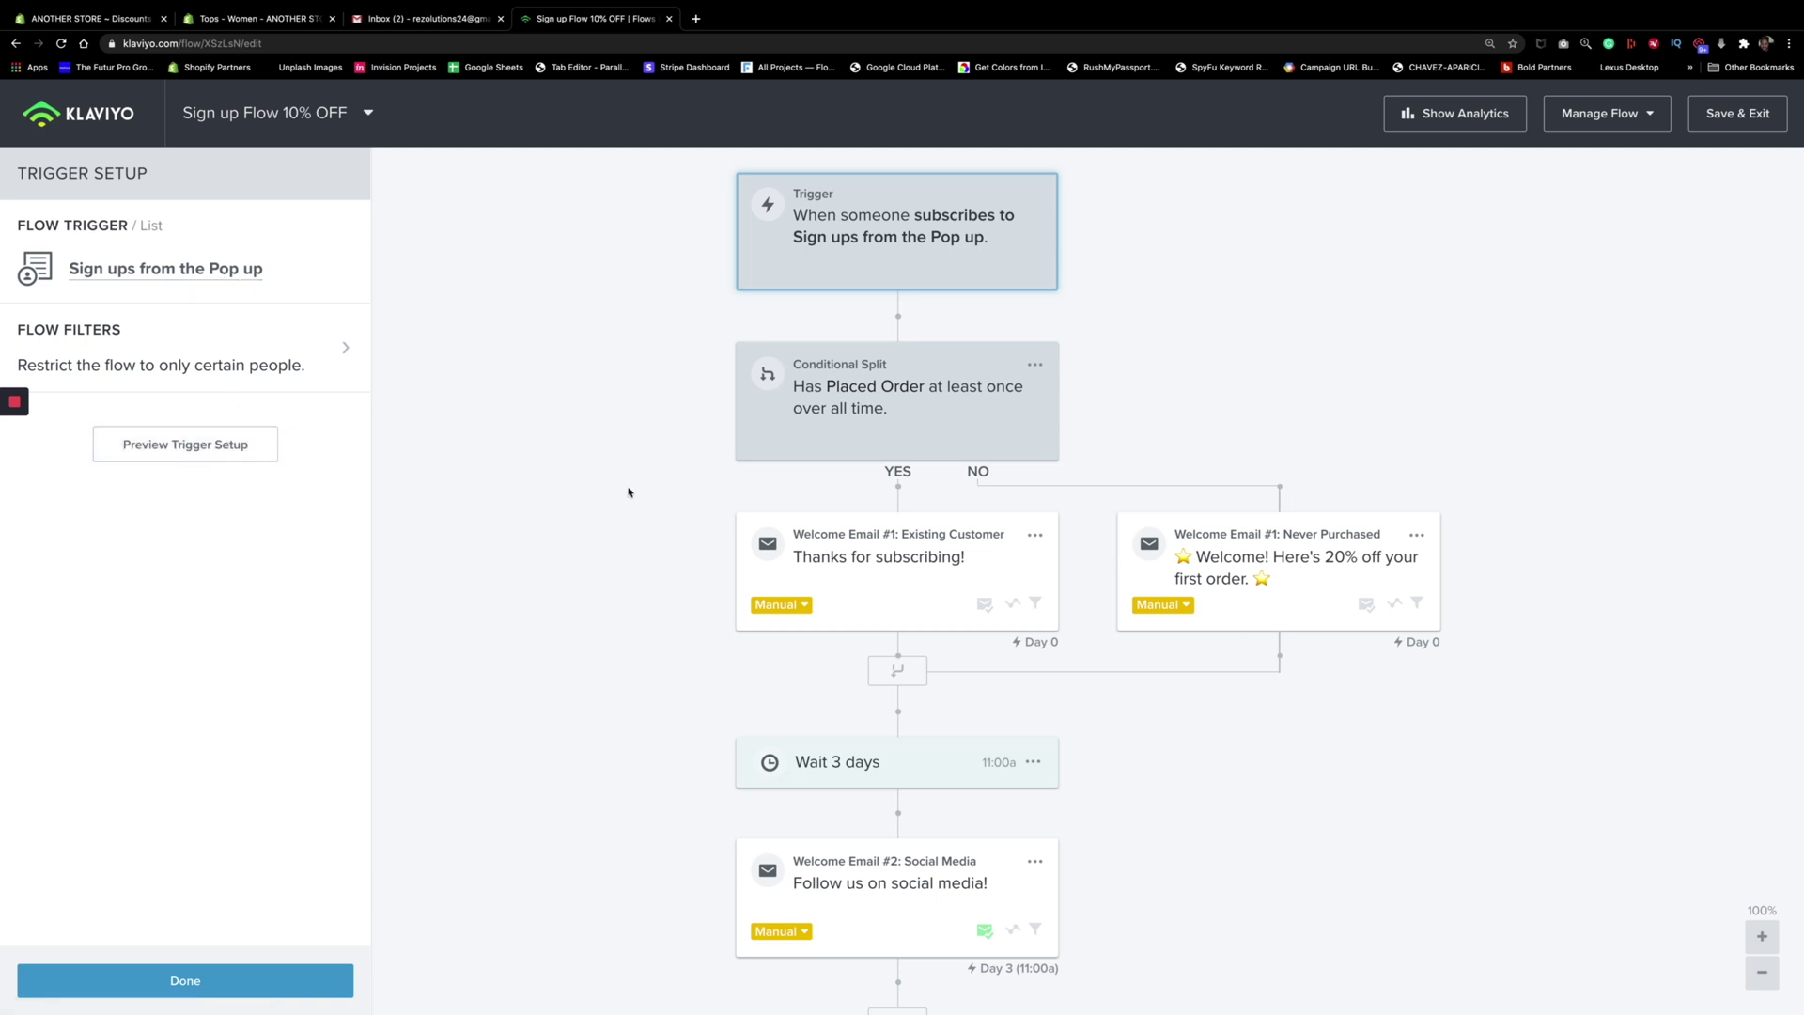
Confirm the trigger settings with Done to return to the flow canvas
click(315, 978)
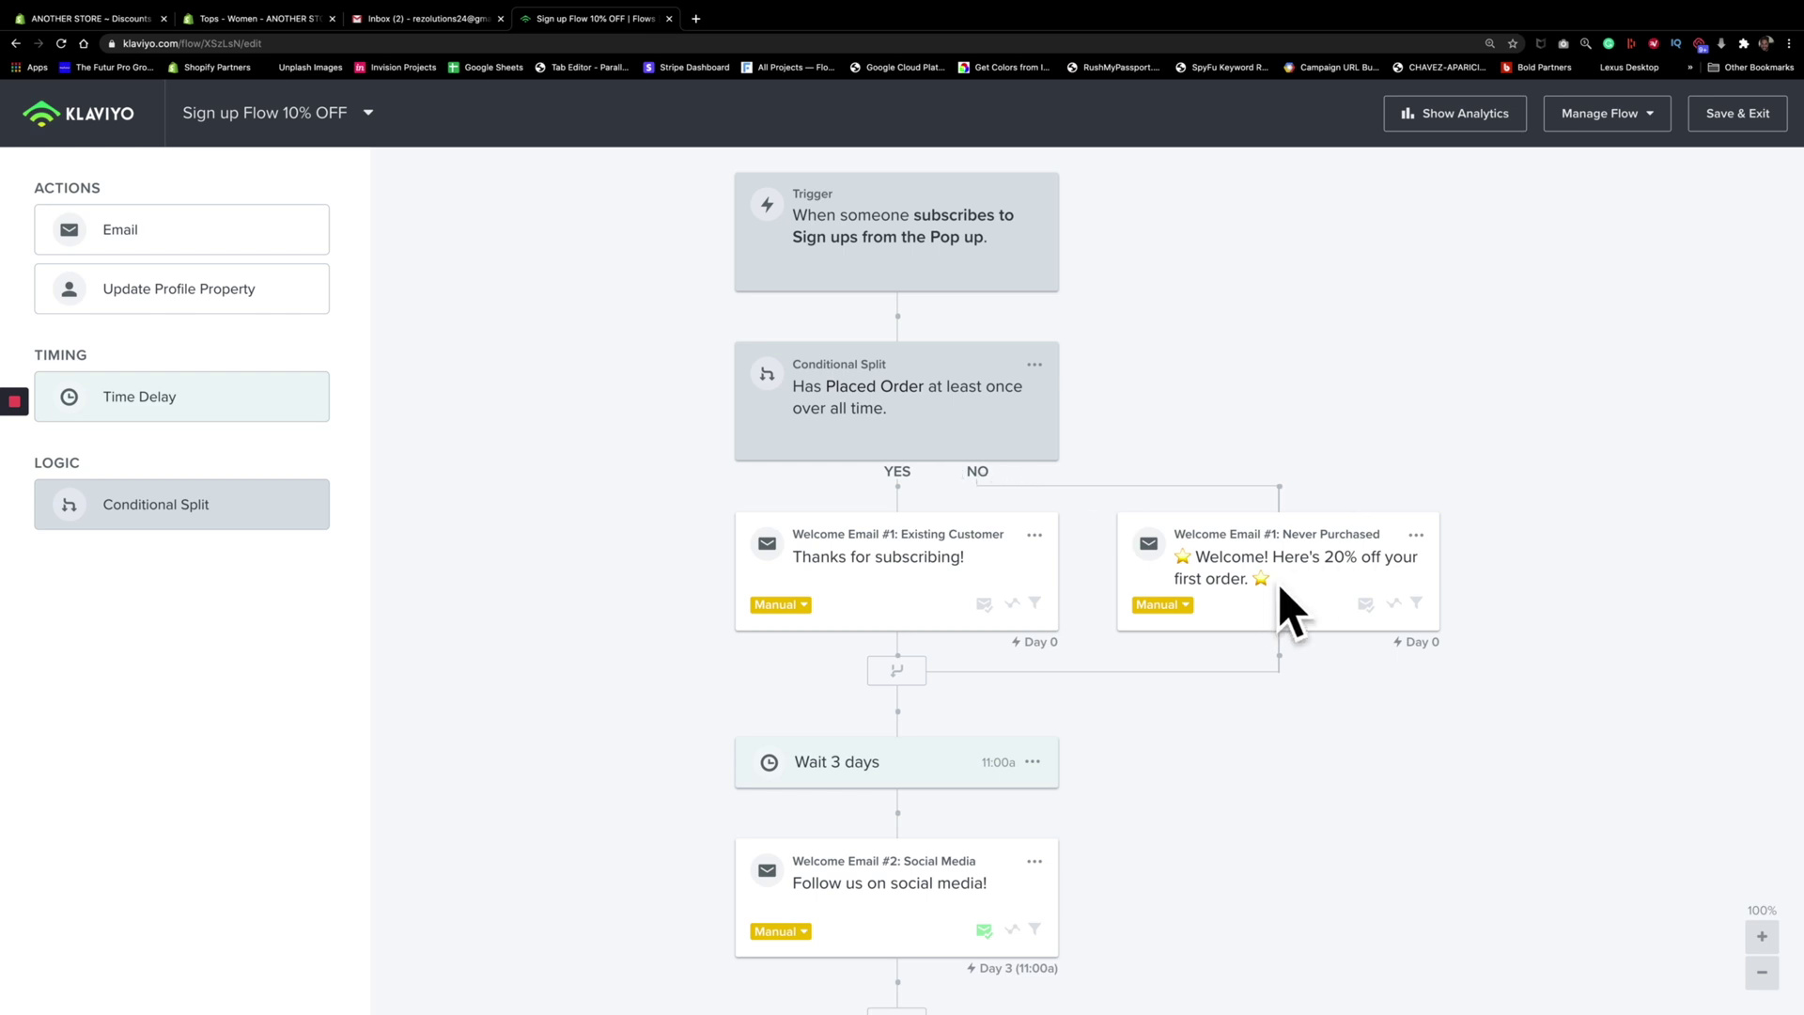
Review the existing welcome emails, then add a new Email #3 on the split's NO branch and open it
click(1416, 539)
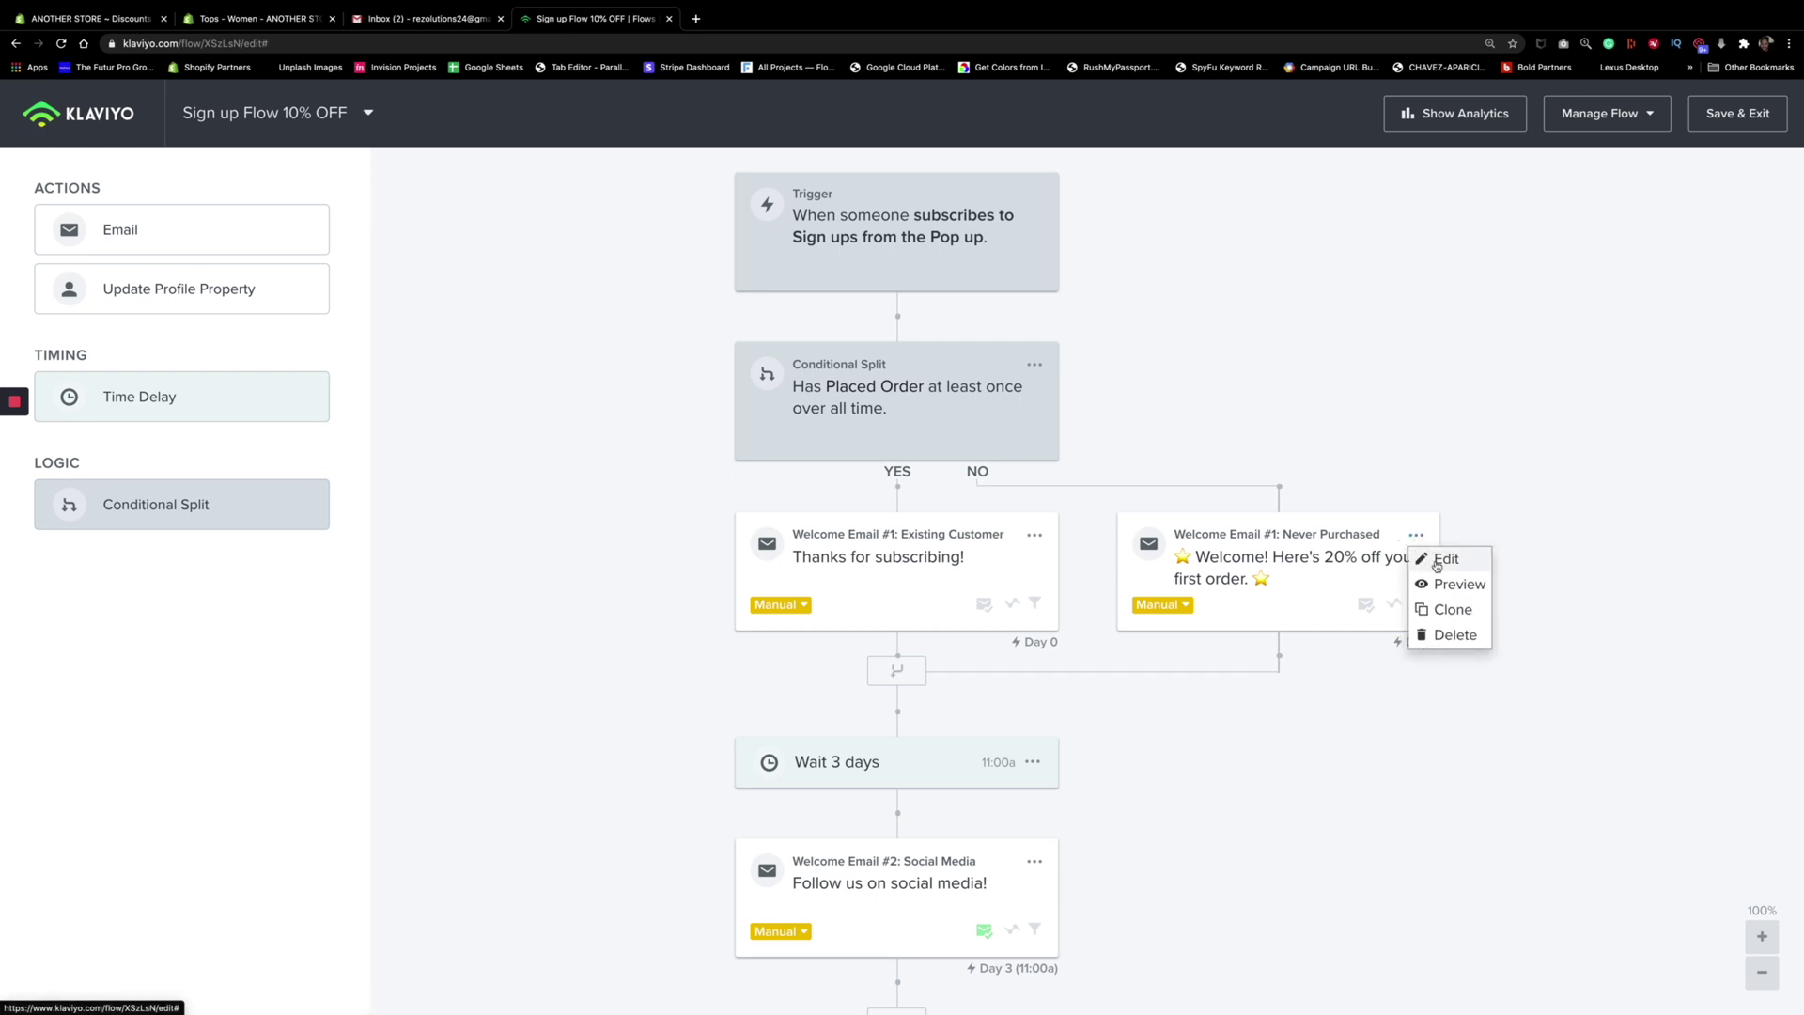
click(1437, 560)
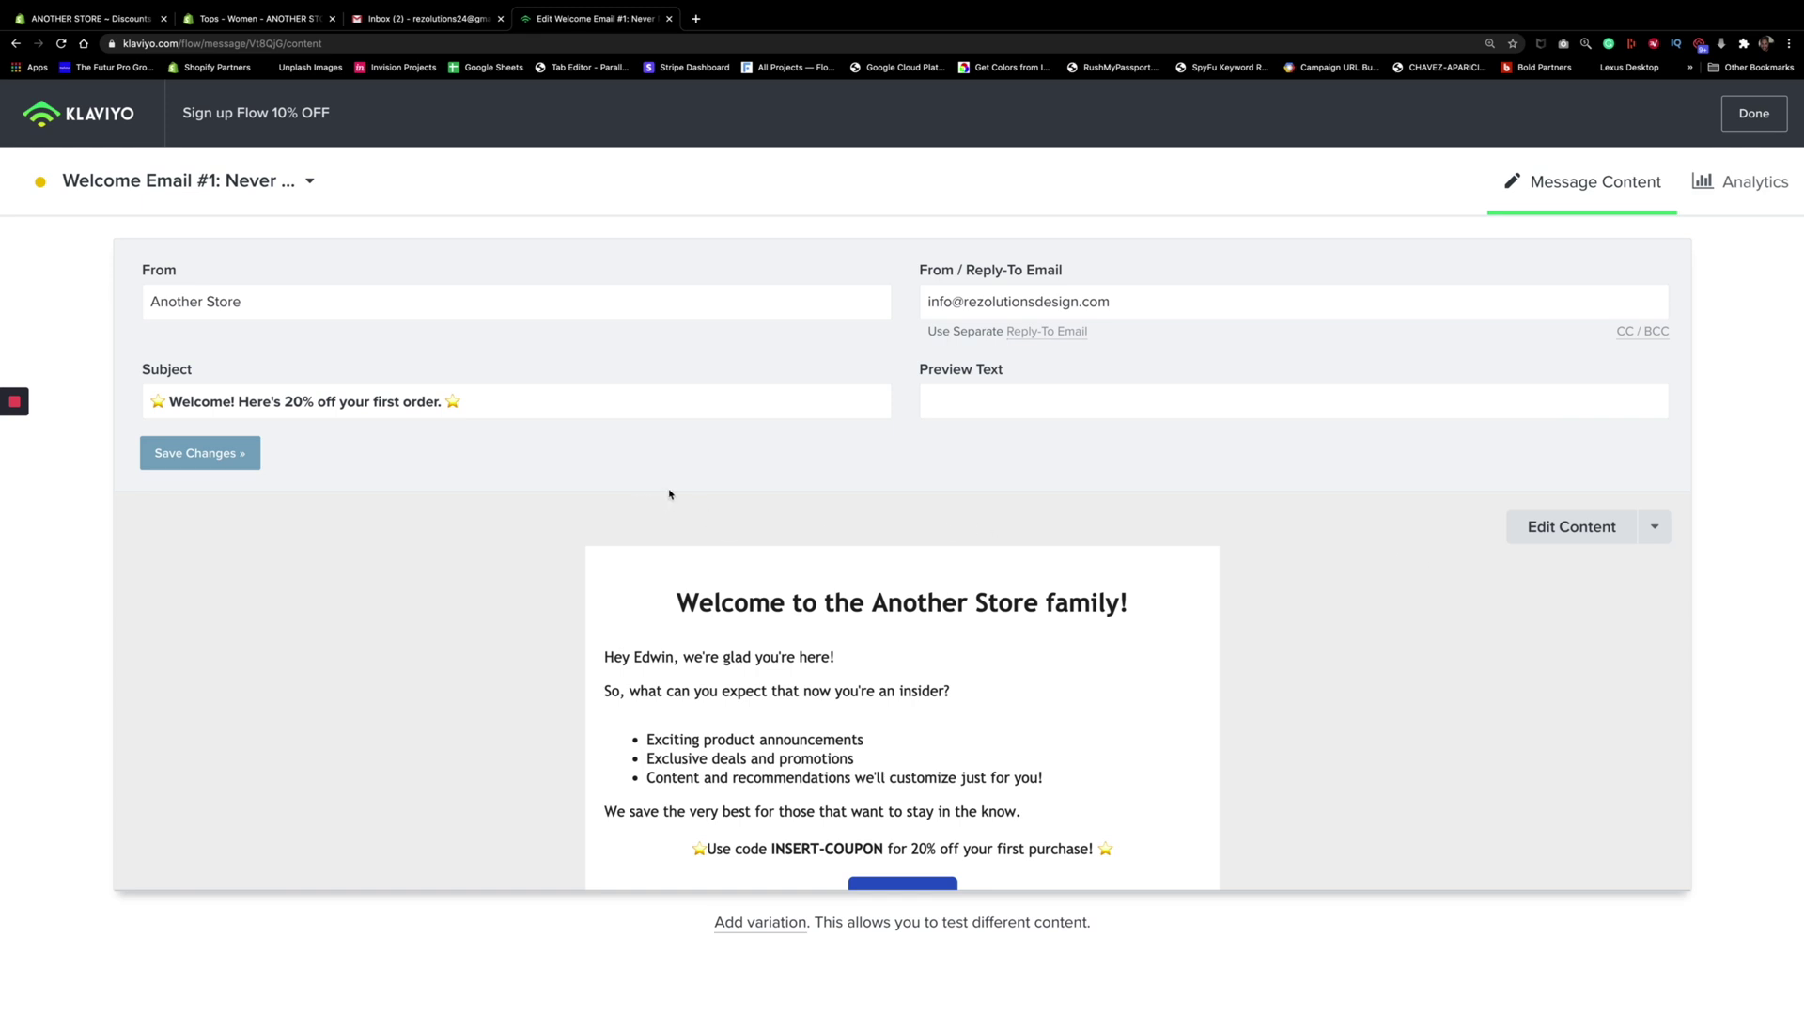
mouse_move(14, 404)
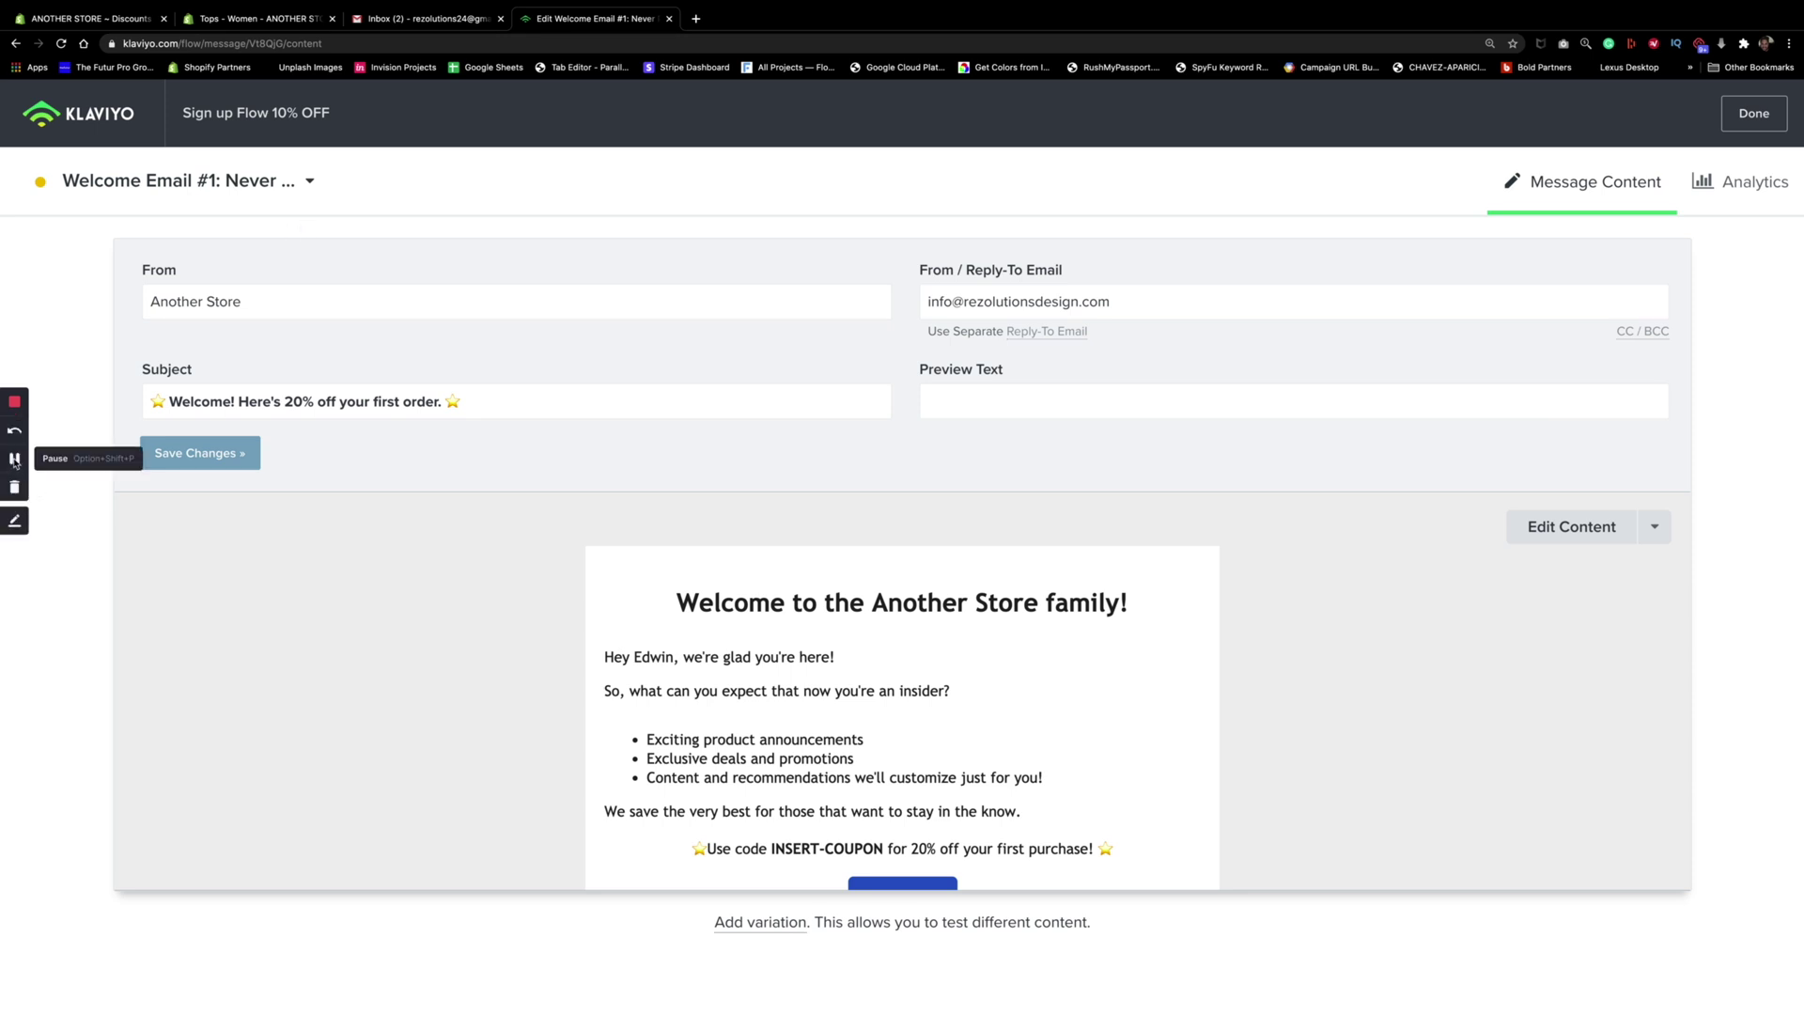
click(14, 461)
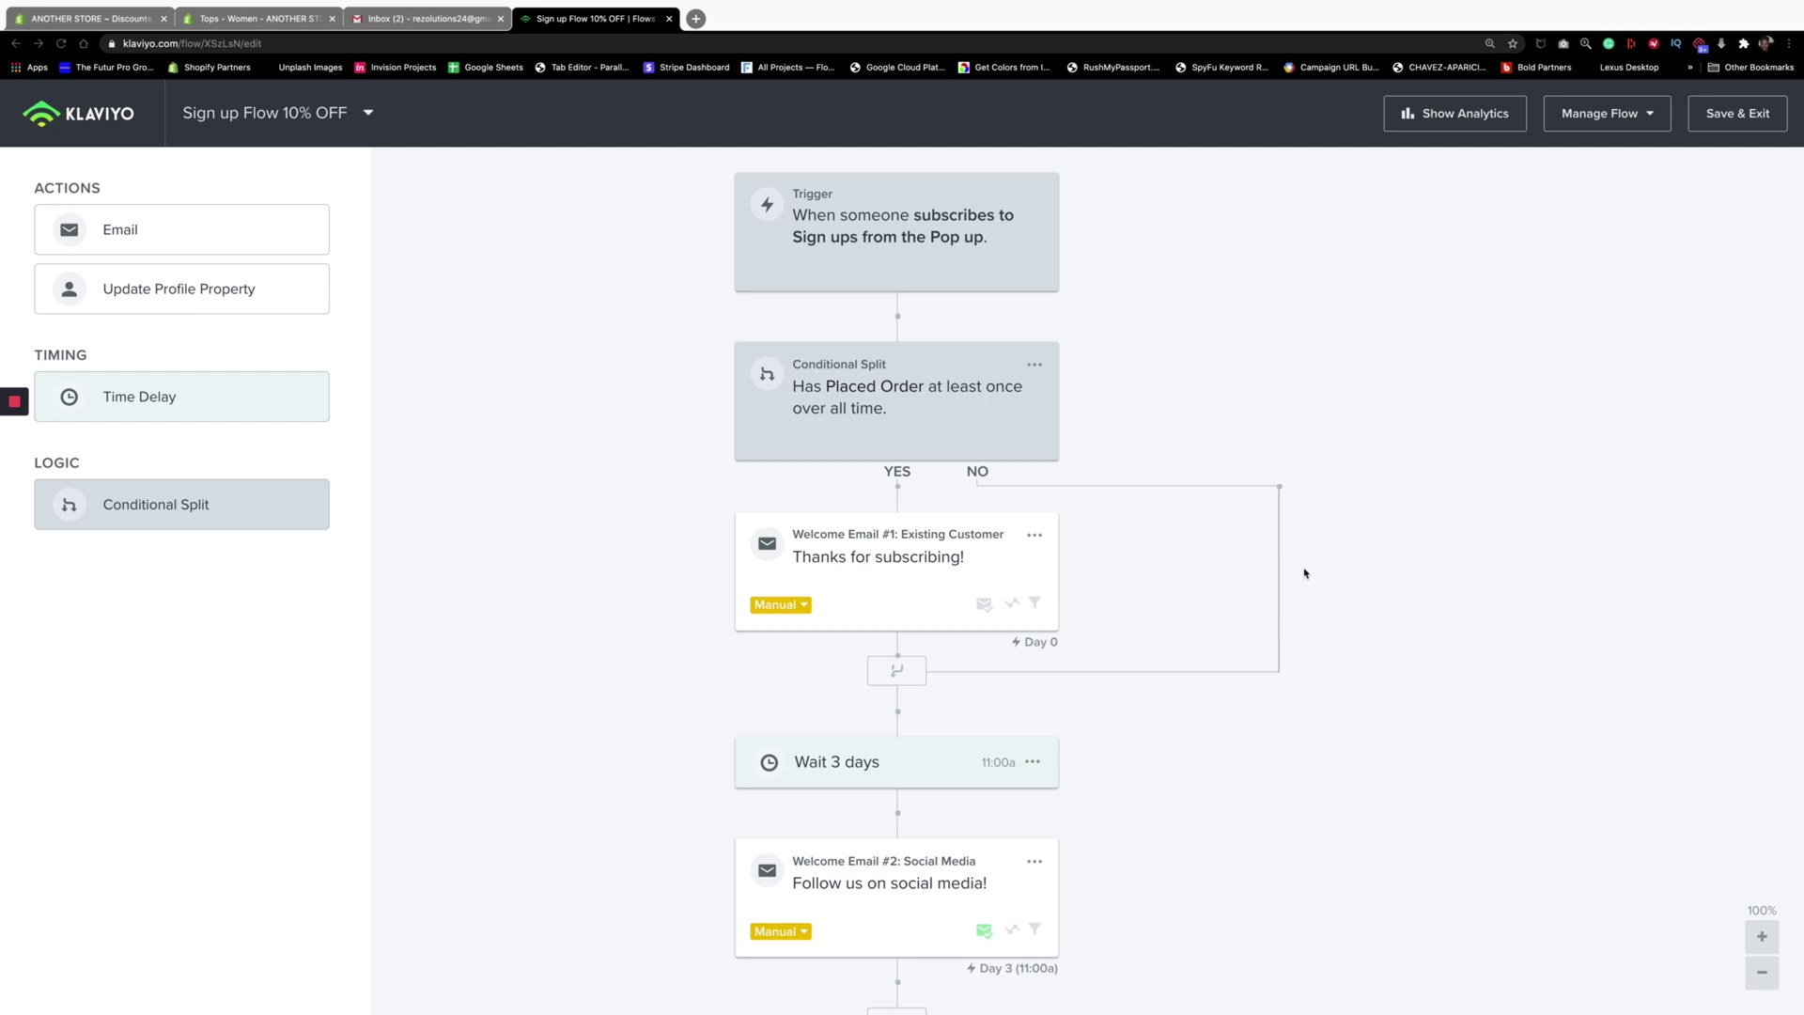
click(1036, 536)
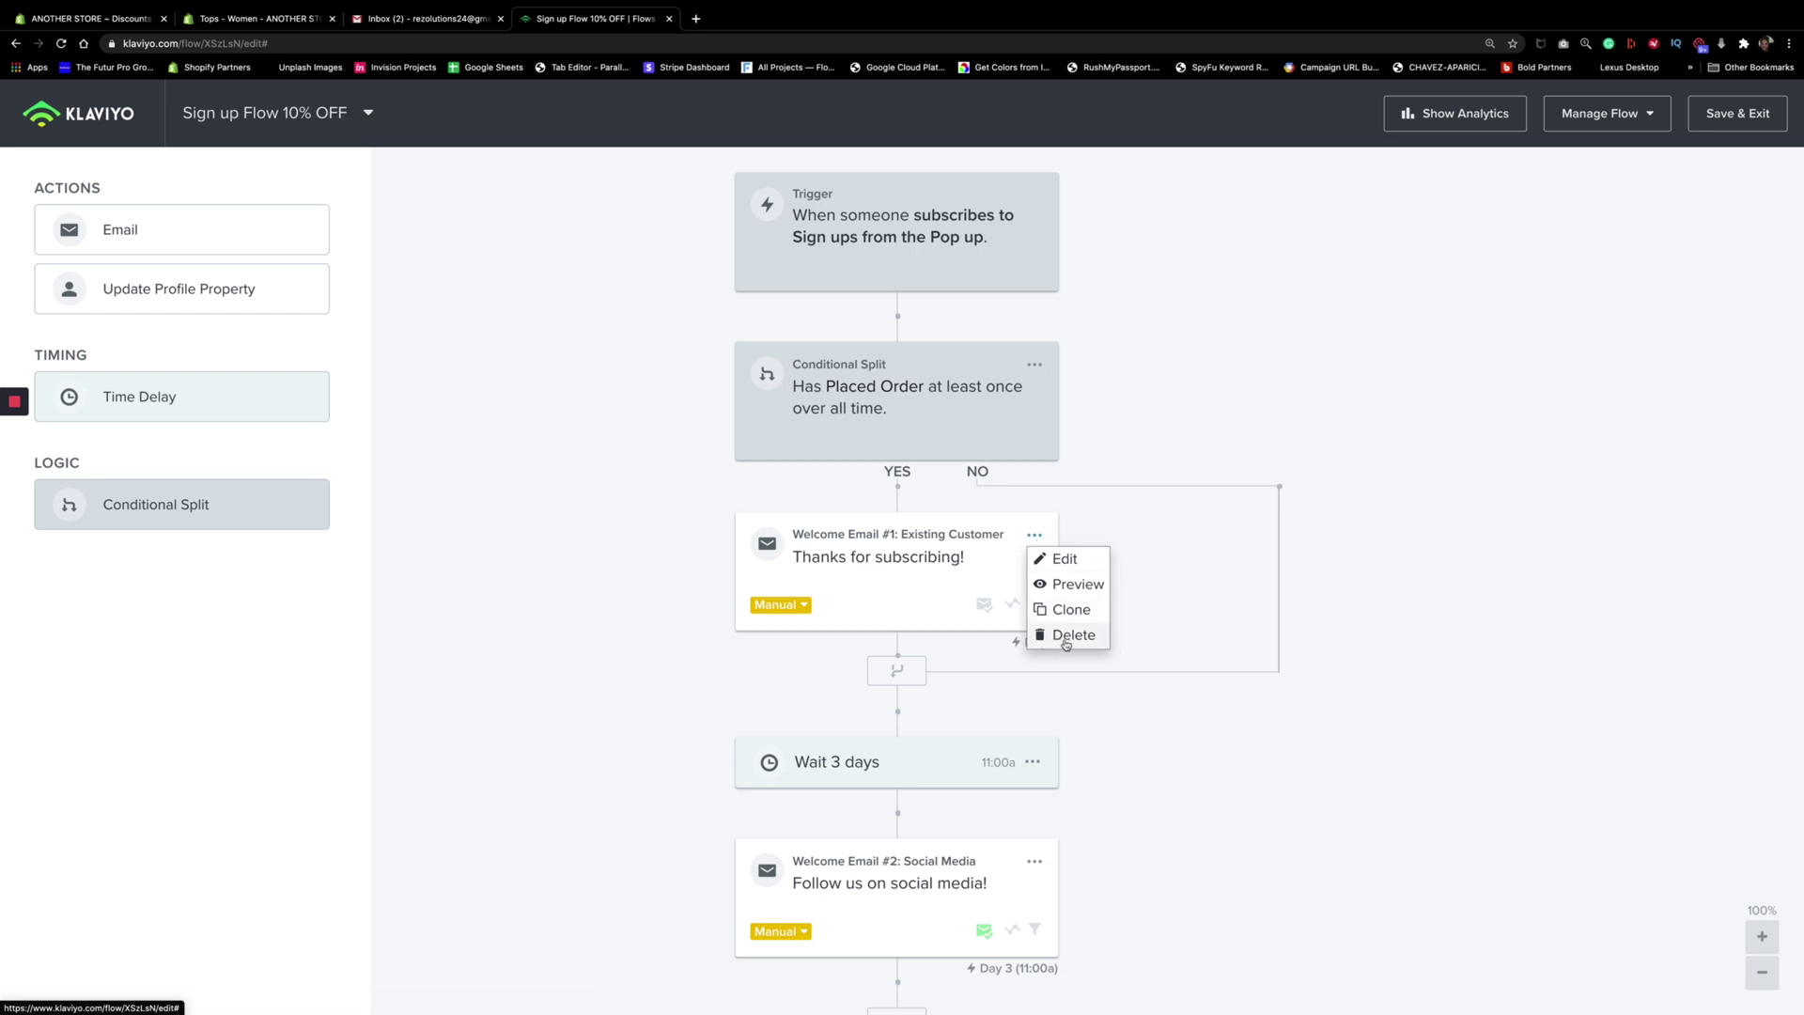
click(1441, 636)
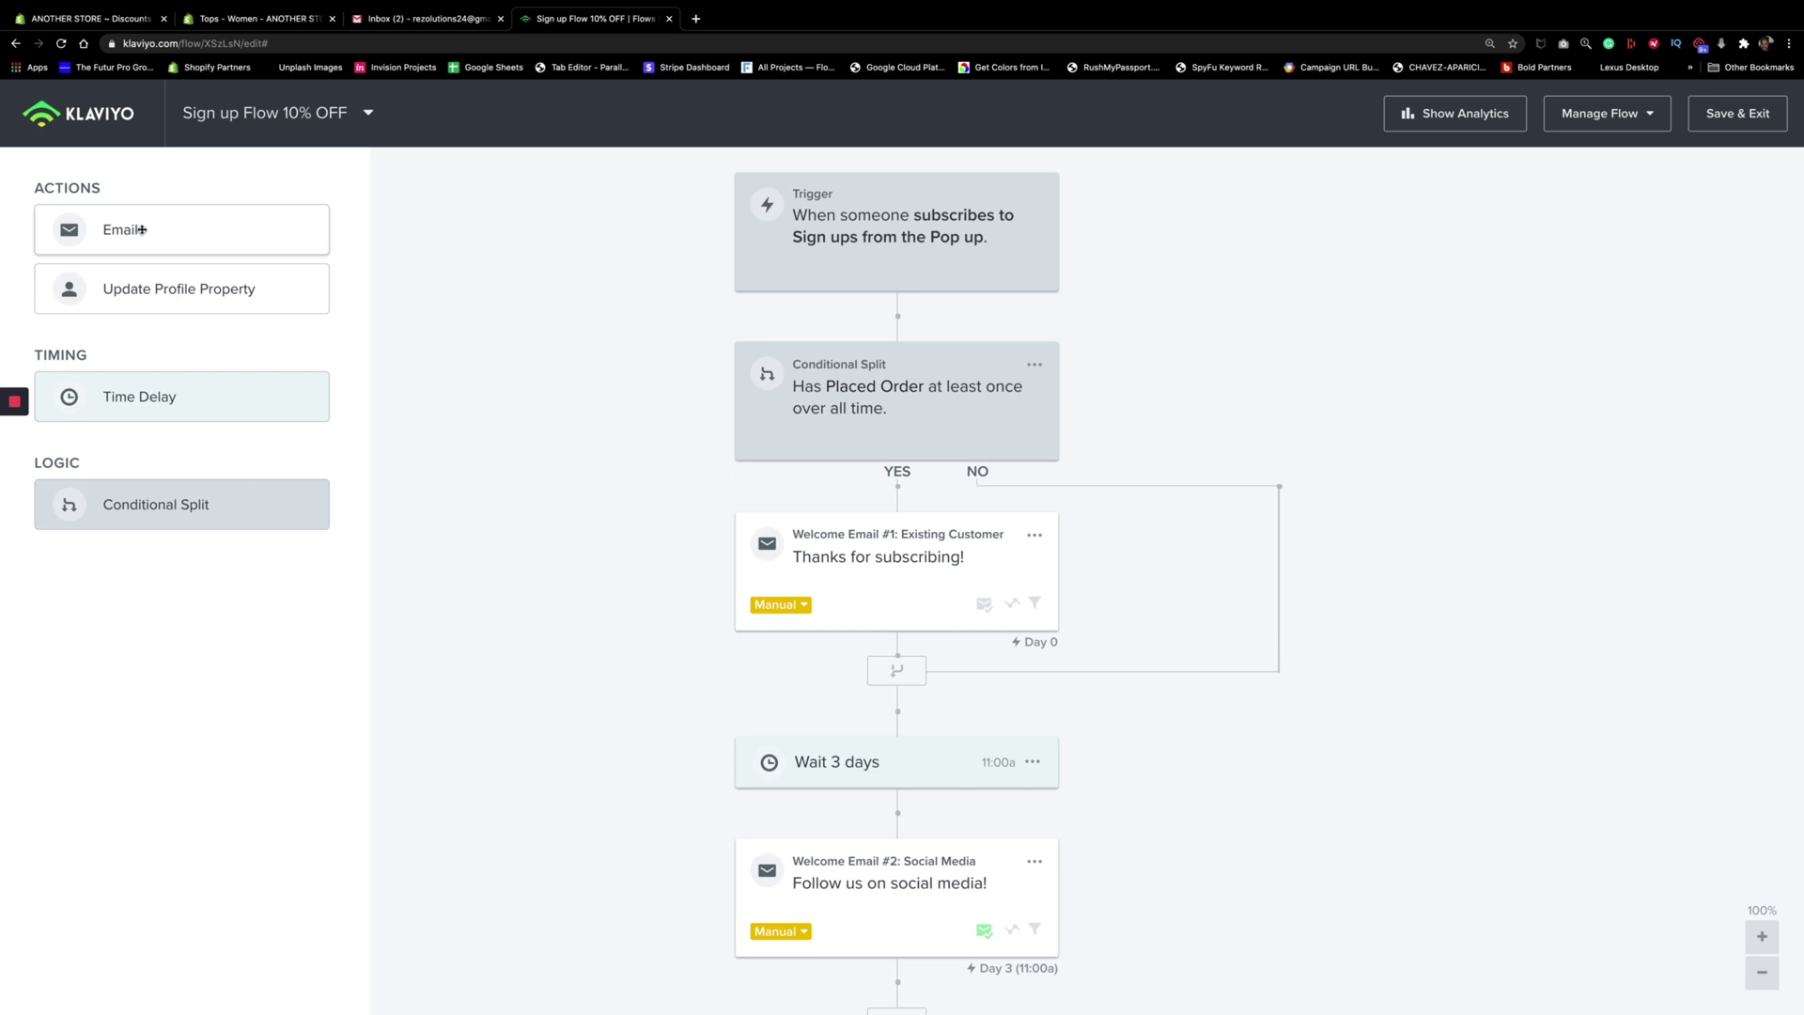
drag(146, 227, 1268, 576)
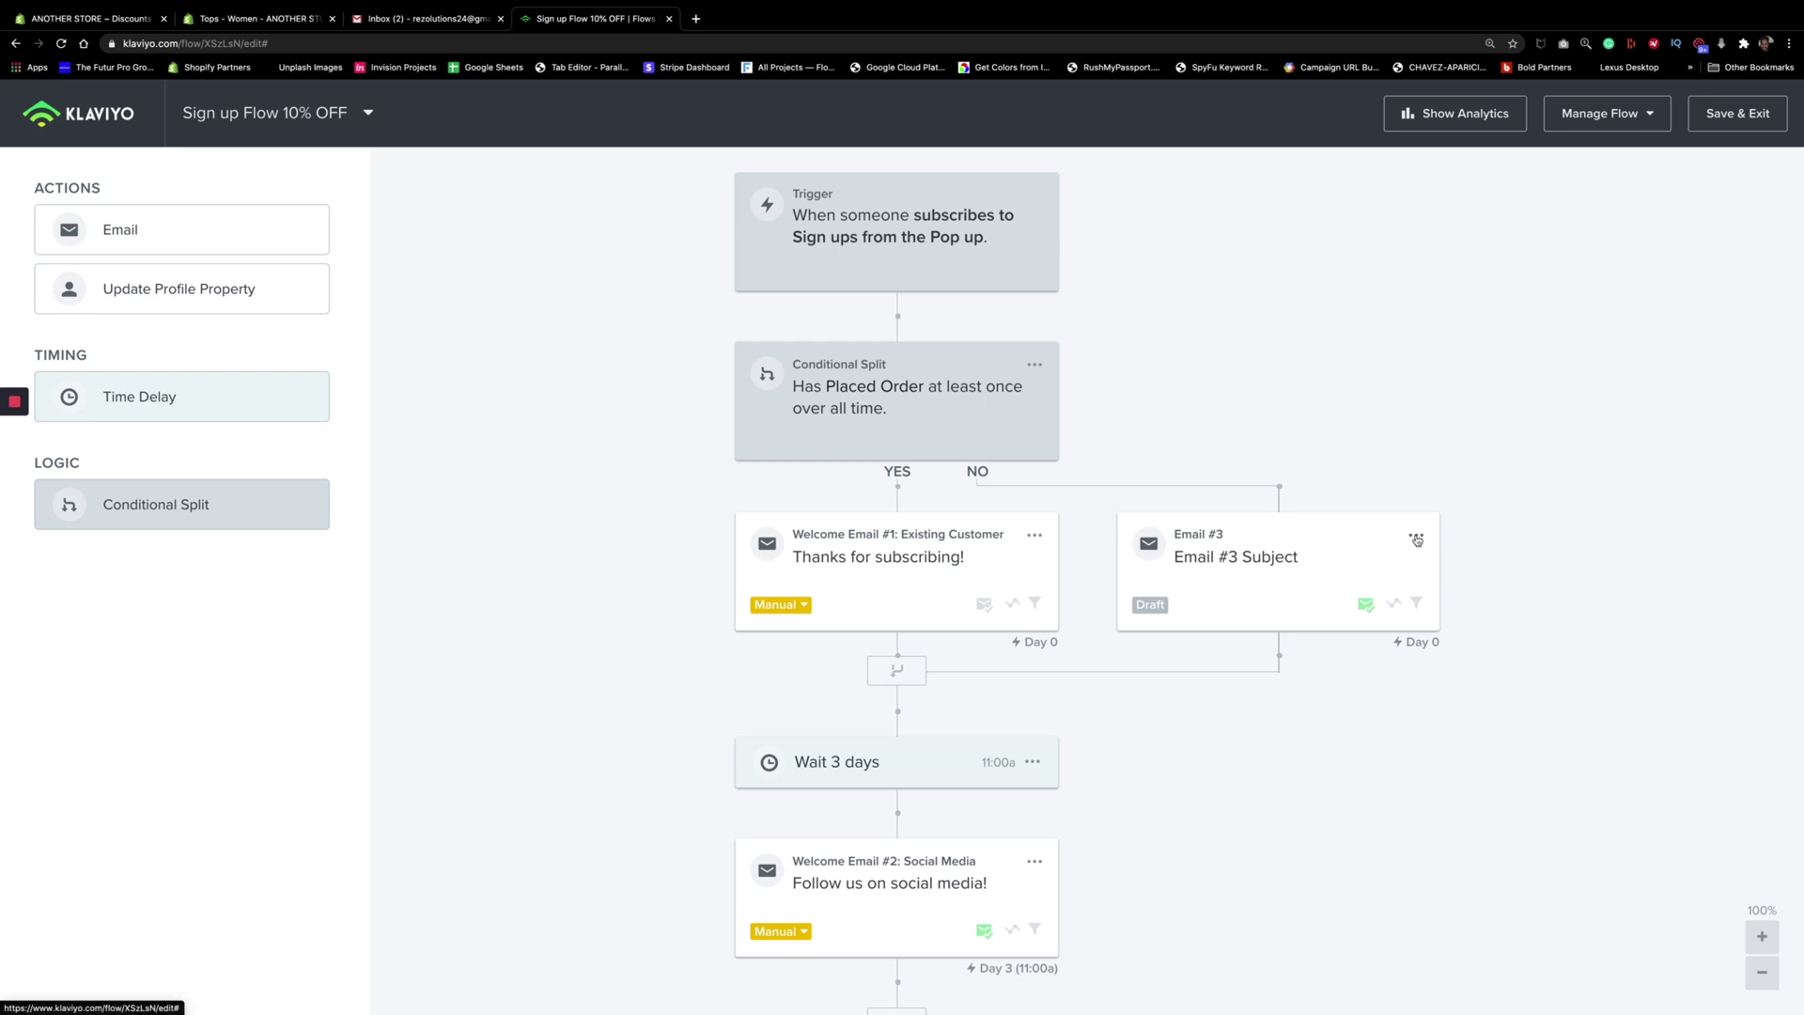
click(1333, 570)
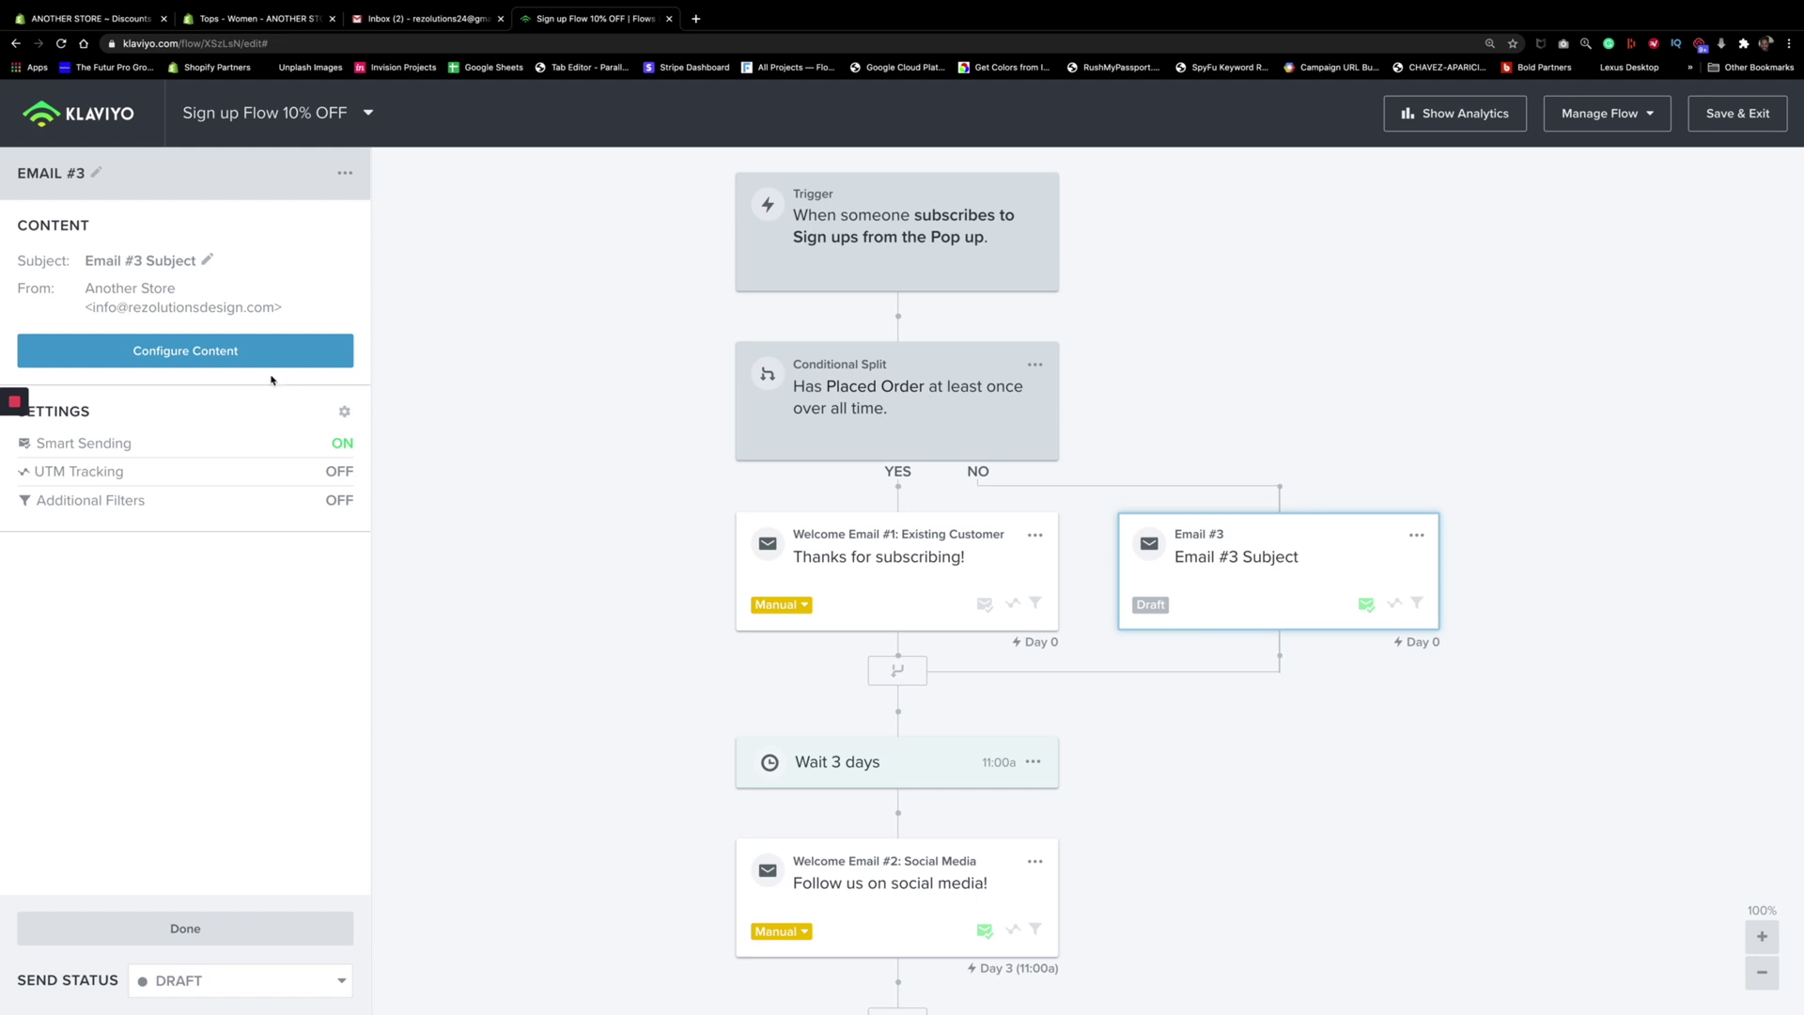
Apply the saved 'Here is your 10% Off As Promised' template from My Templates to Email #3
click(230, 359)
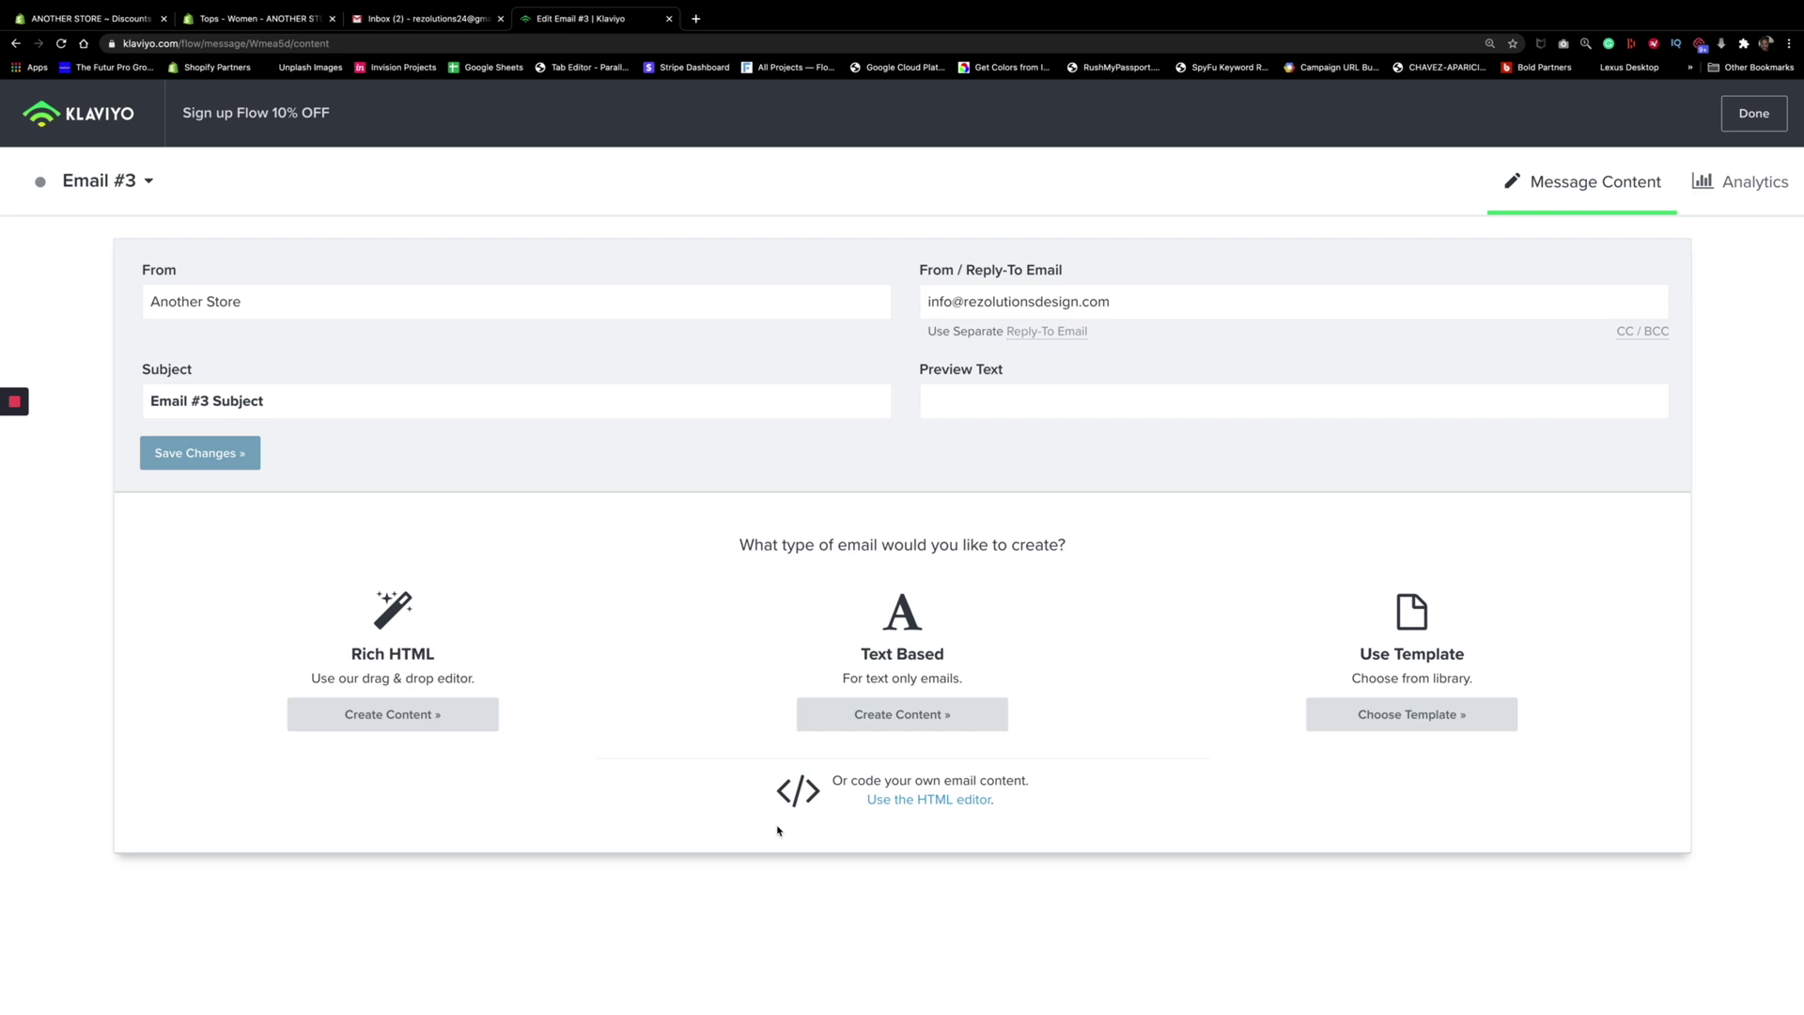
click(1410, 718)
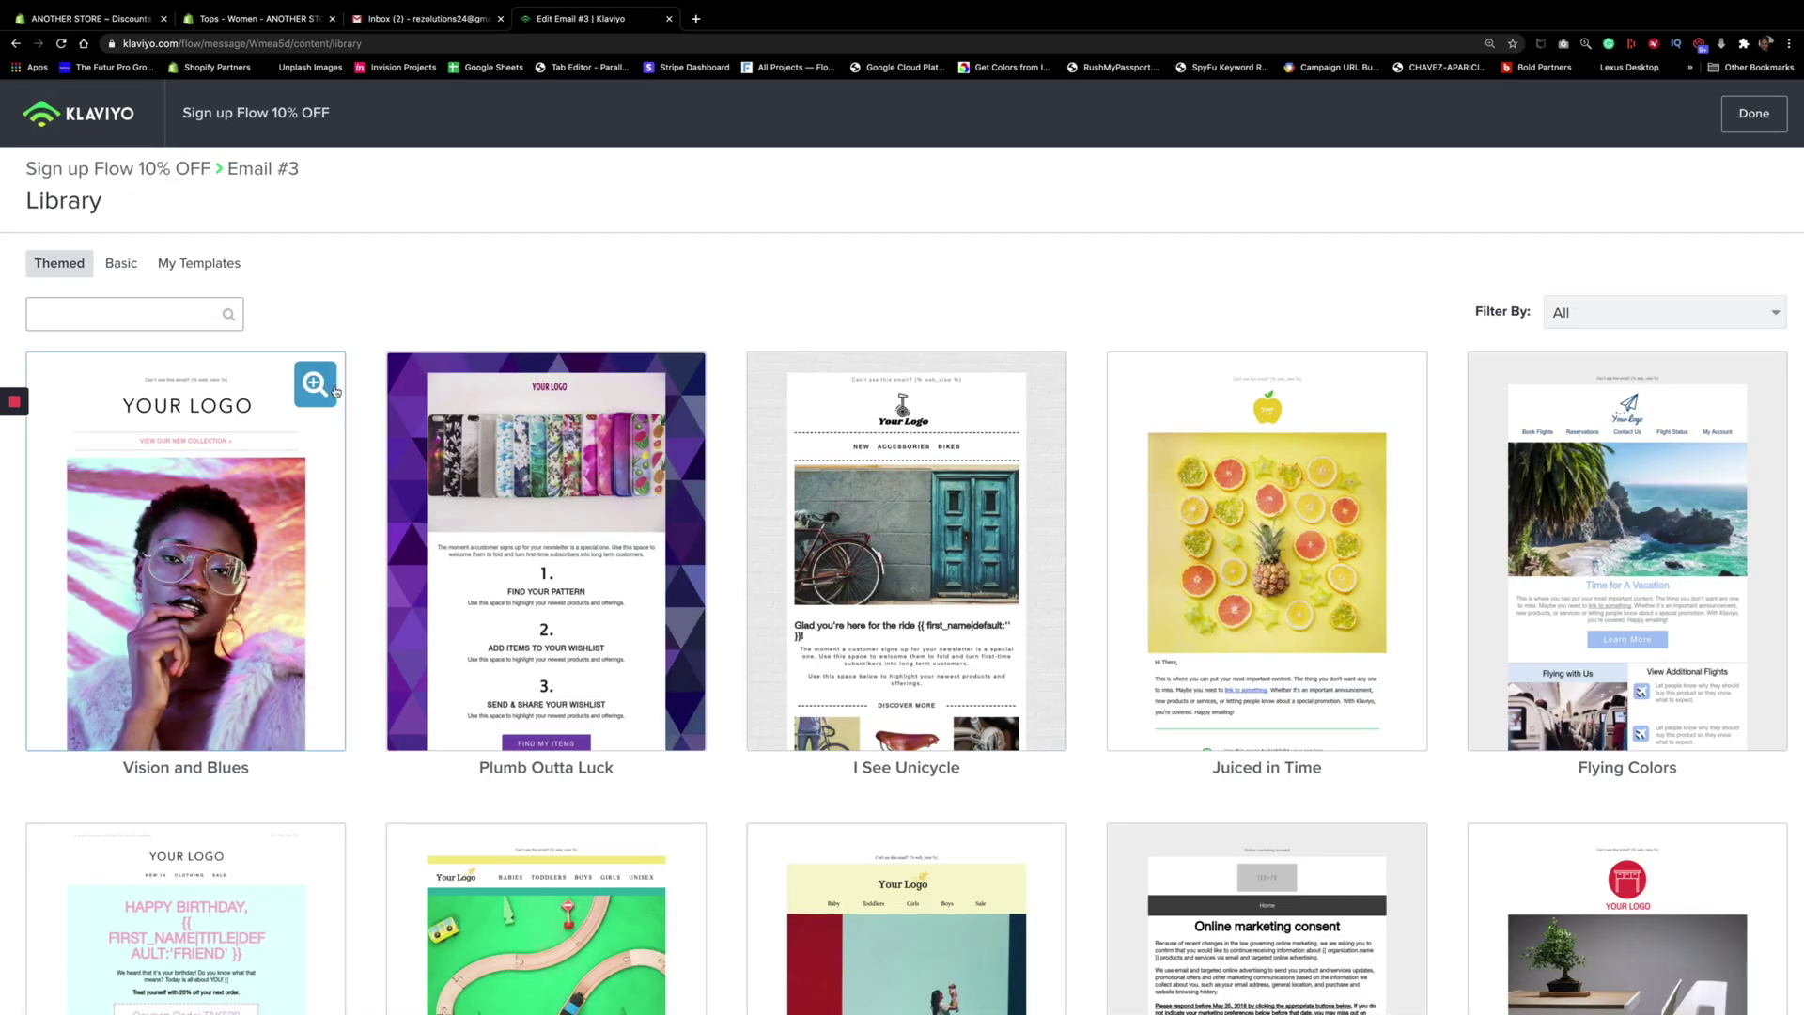
click(189, 266)
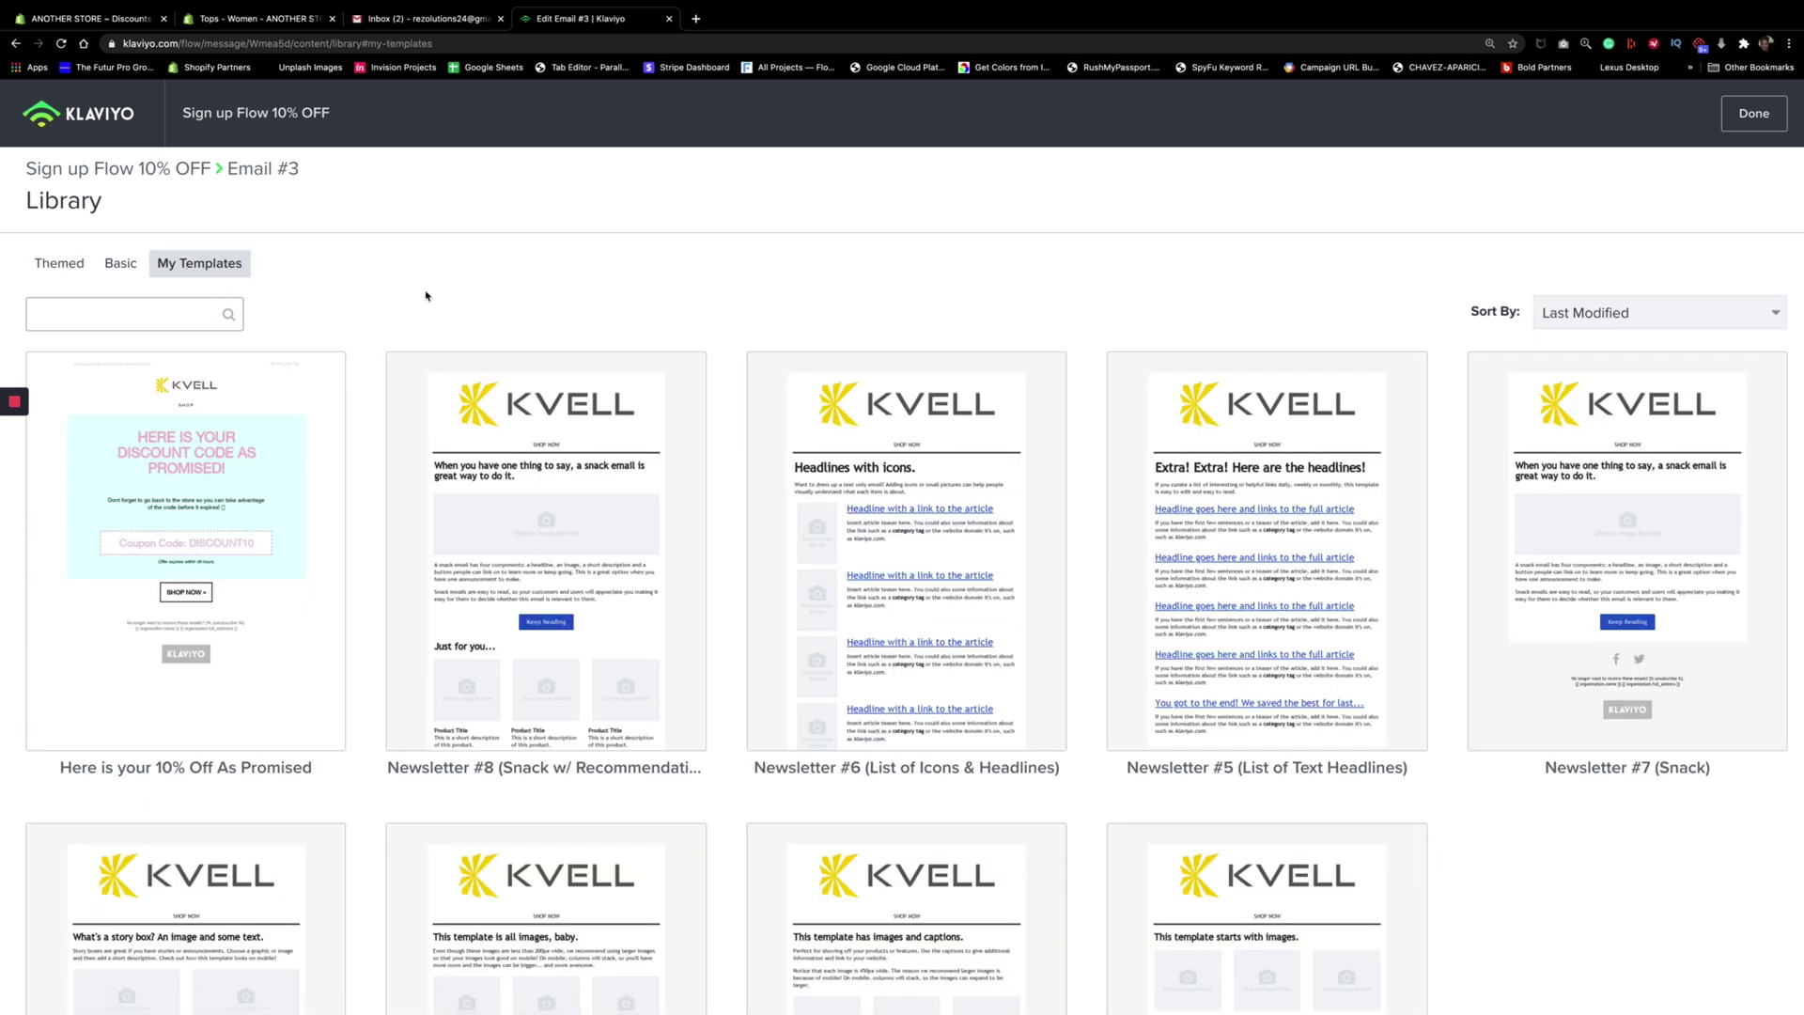
click(273, 447)
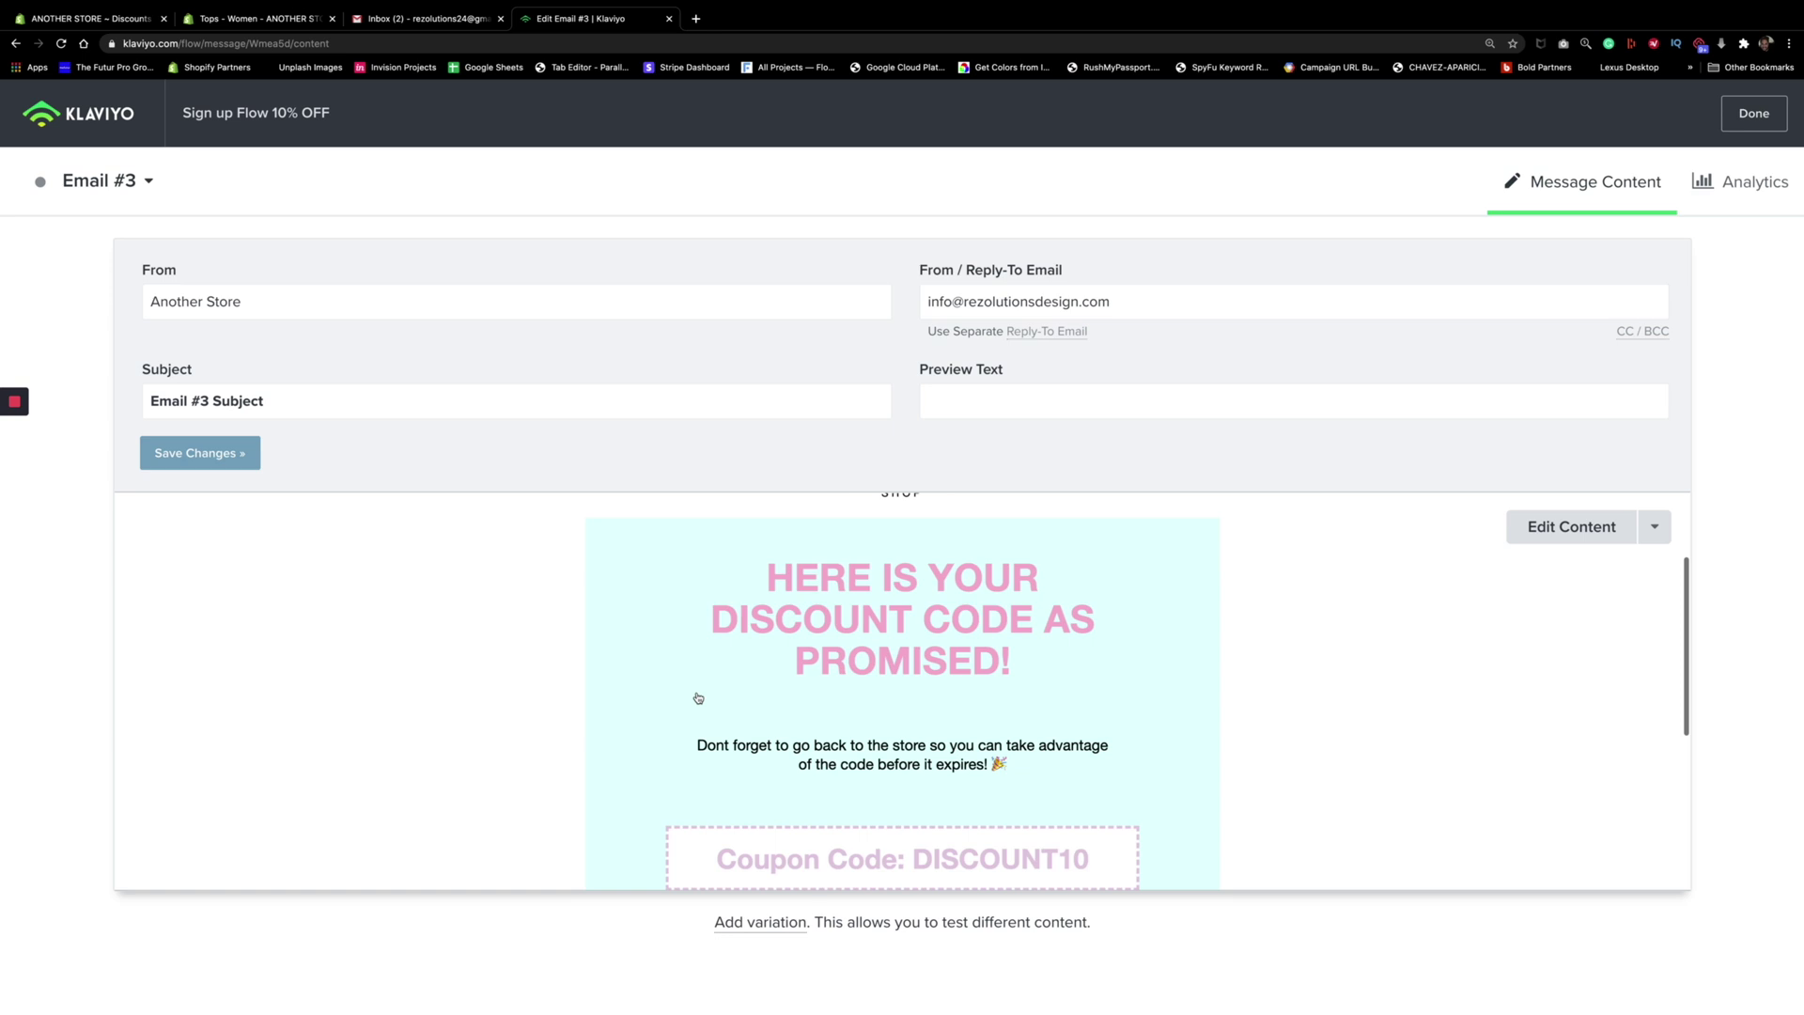
scroll(698, 697, up, 10)
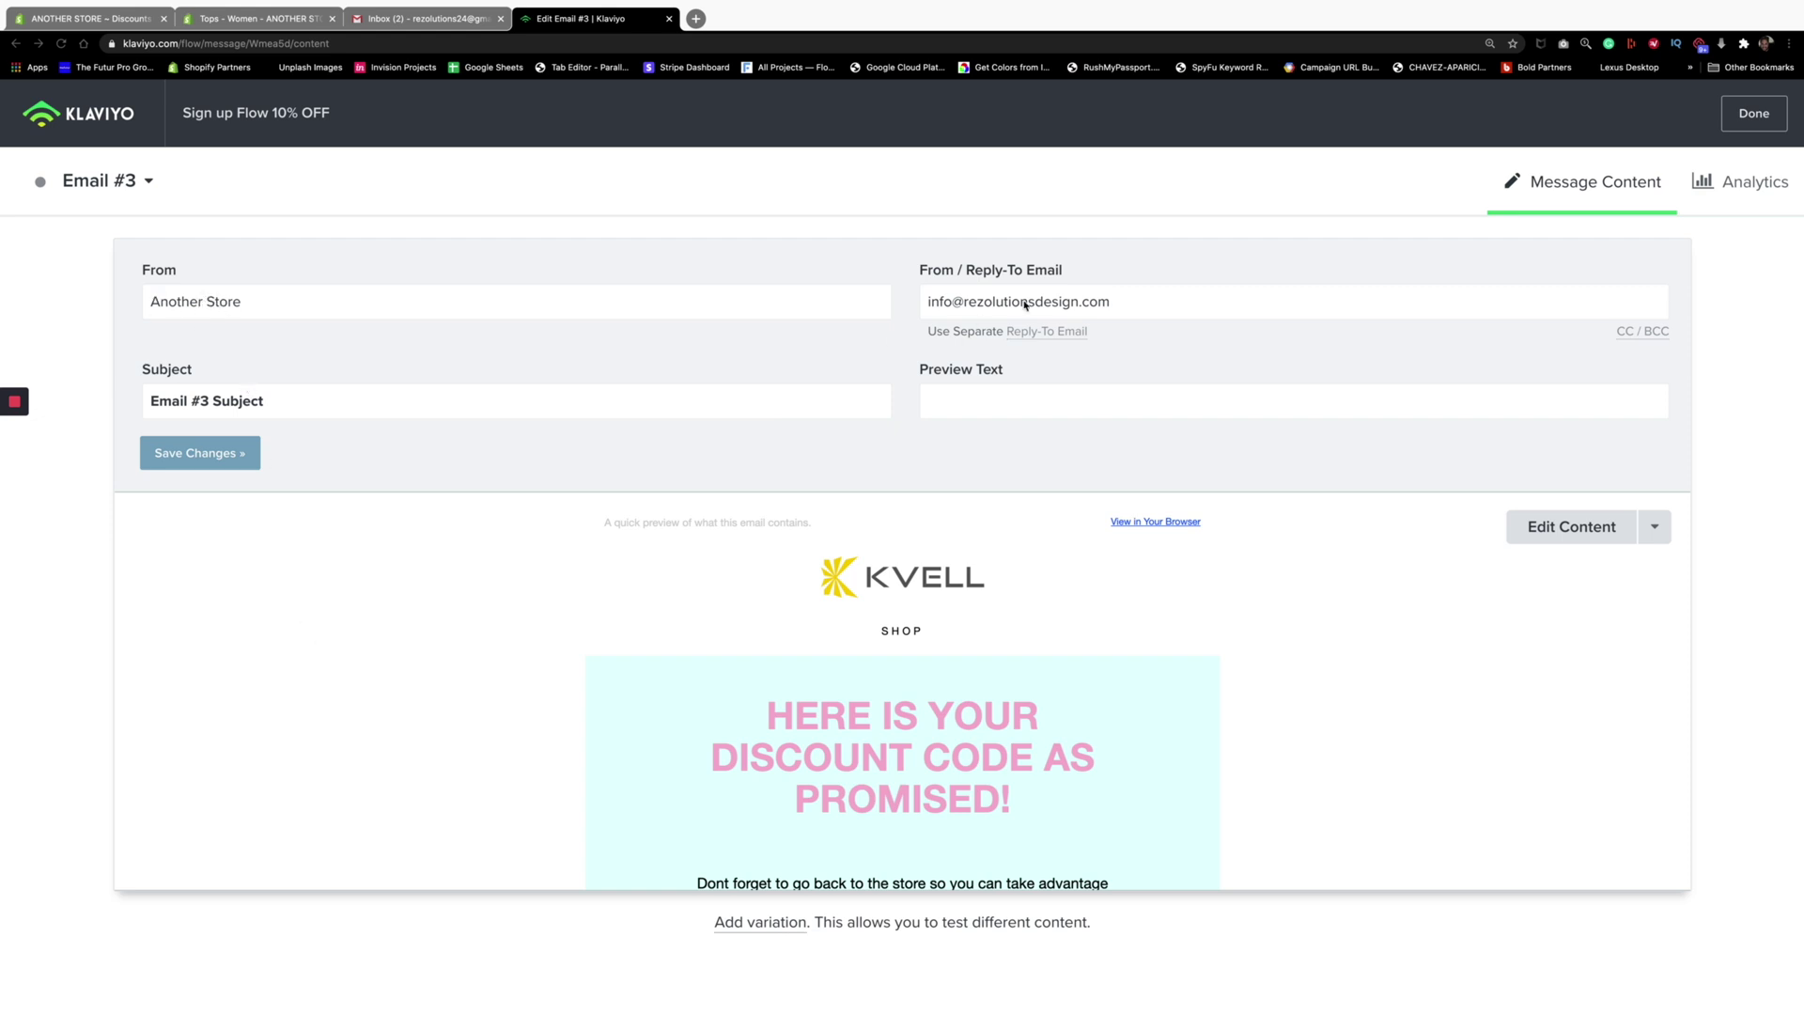
Change Email #3's subject to 'Here is what I promised you'
click(208, 400)
triple_click(209, 399)
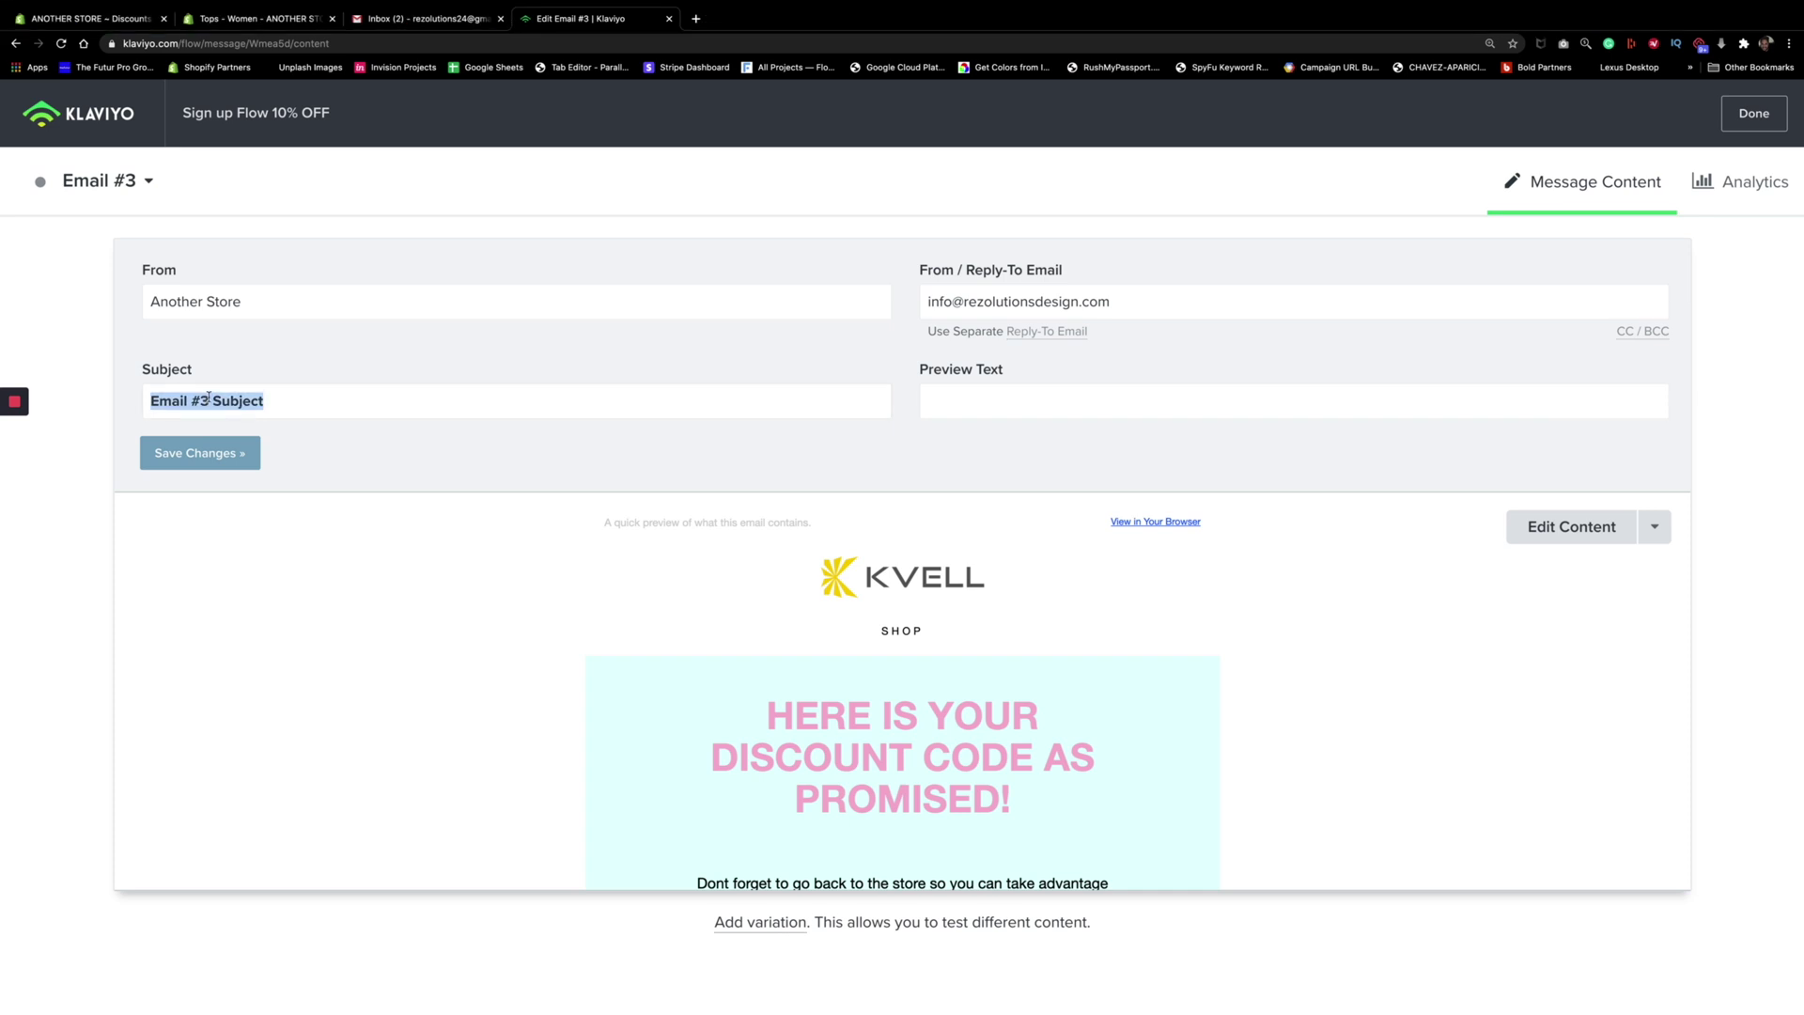
text(Here is the)
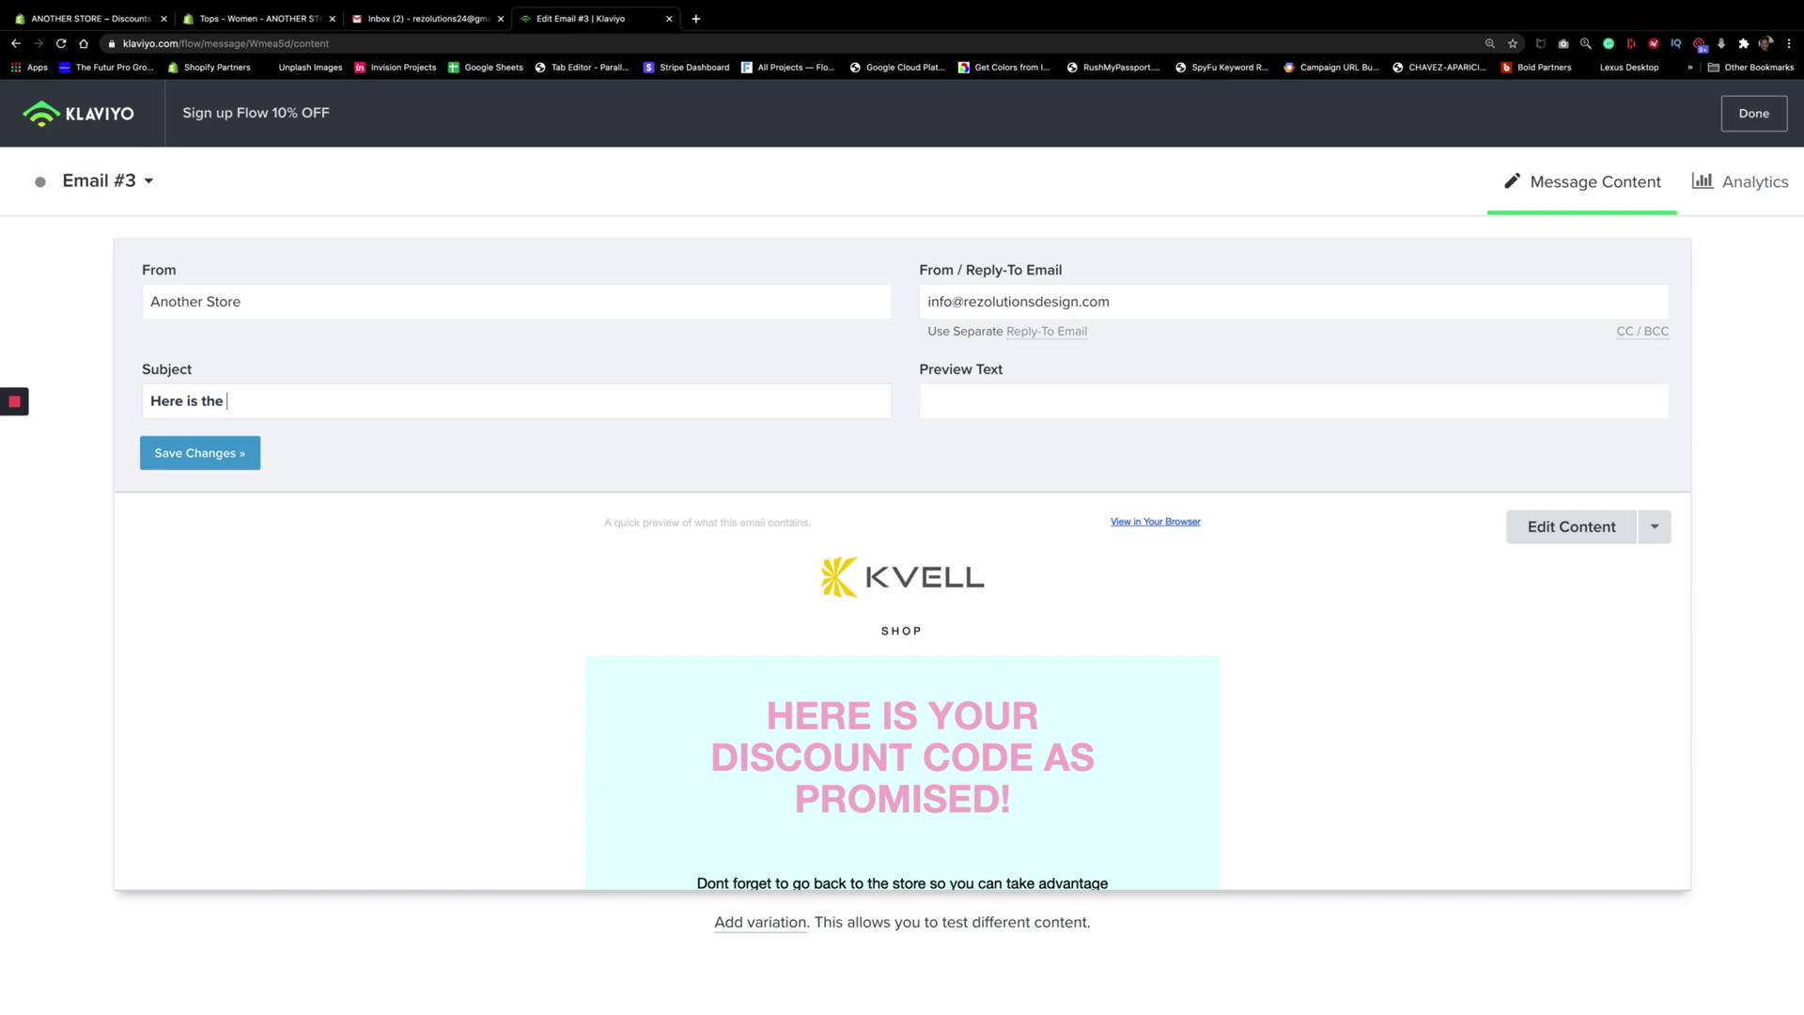
key(BackSpace)
key(BackSpace)
key(BackSpace)
key(BackSpace)
text(what I pro)
text(mised you)
Add preview text 'I promise you'll love it', fix its spelling, and save the email
text(I promise you)
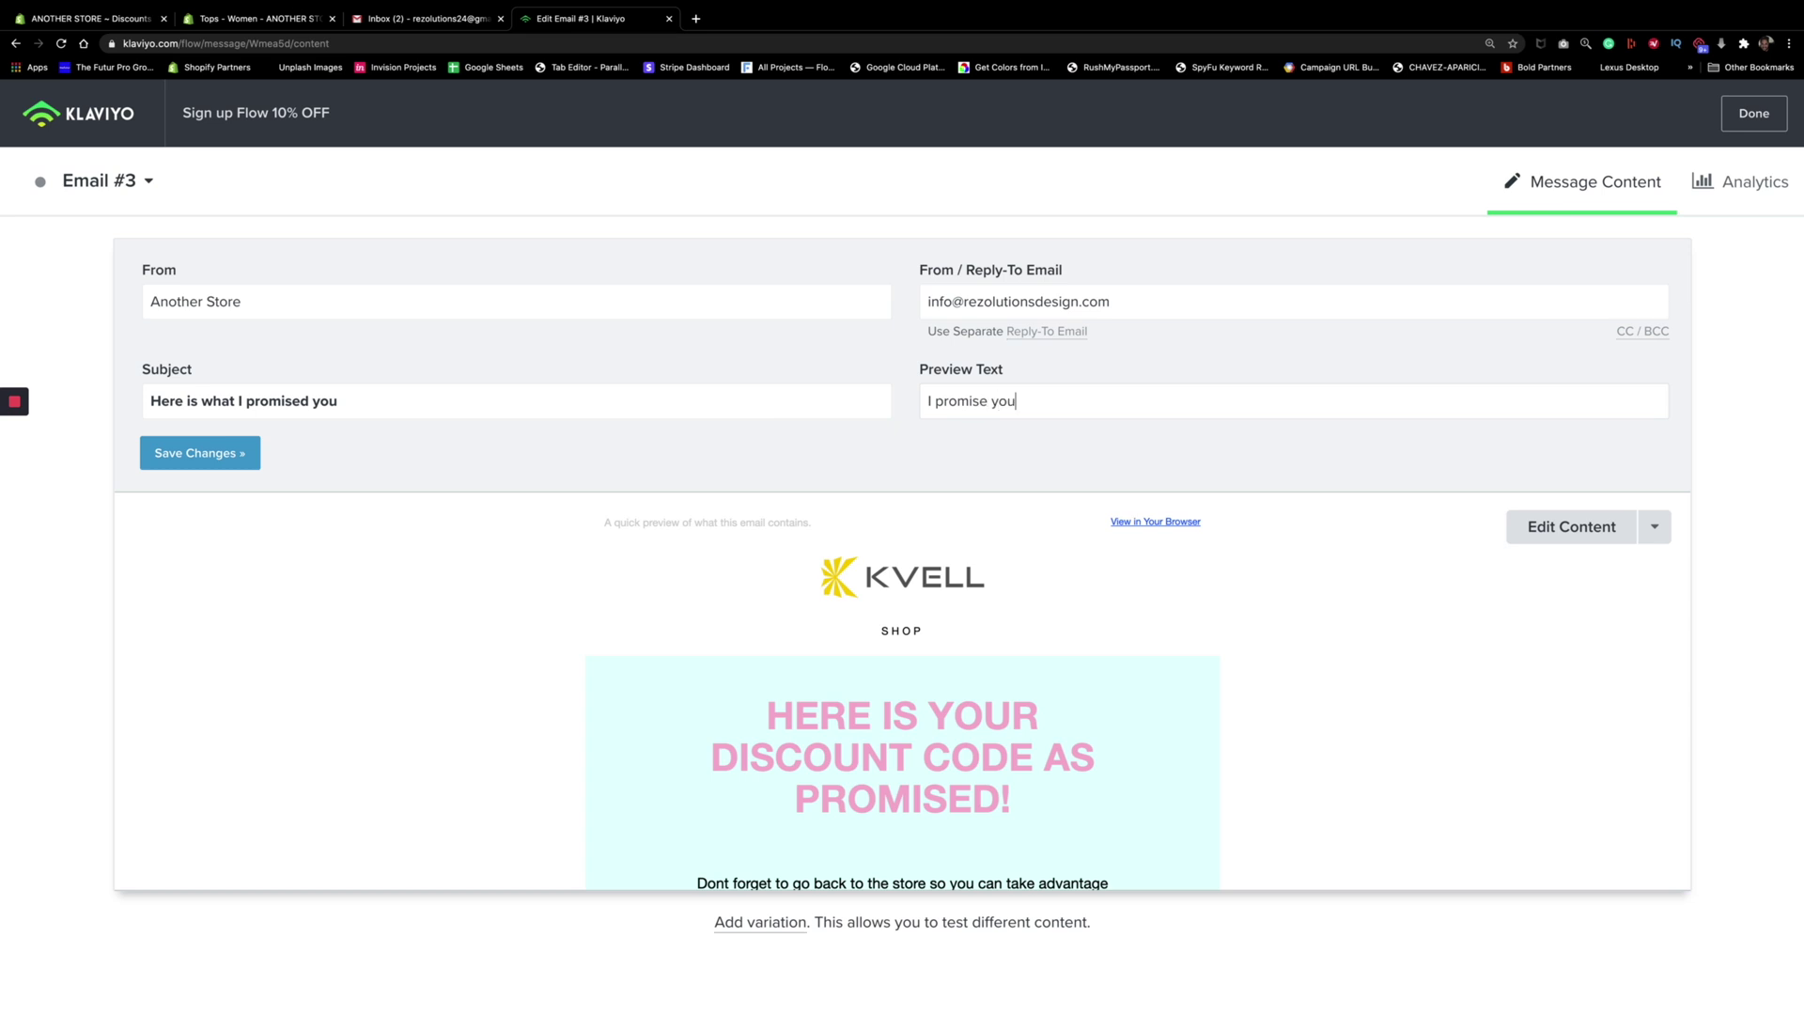
text(ll love it)
right_click(1006, 401)
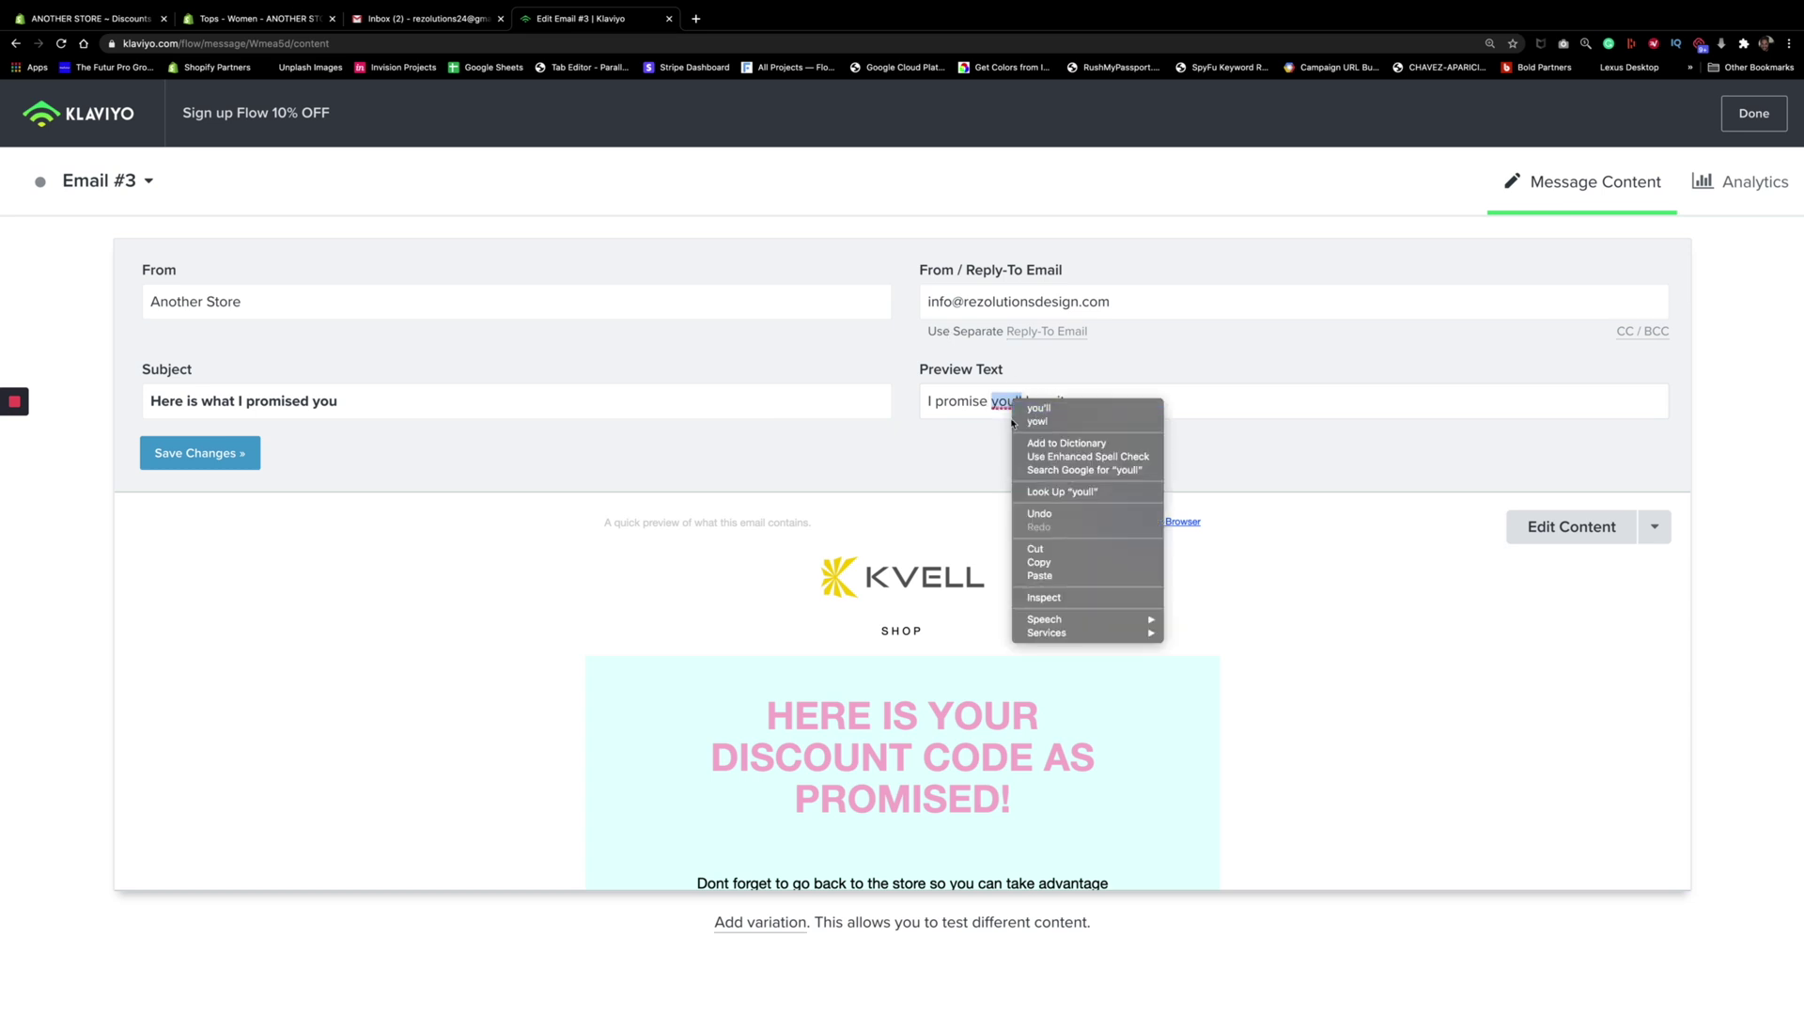
click(1033, 412)
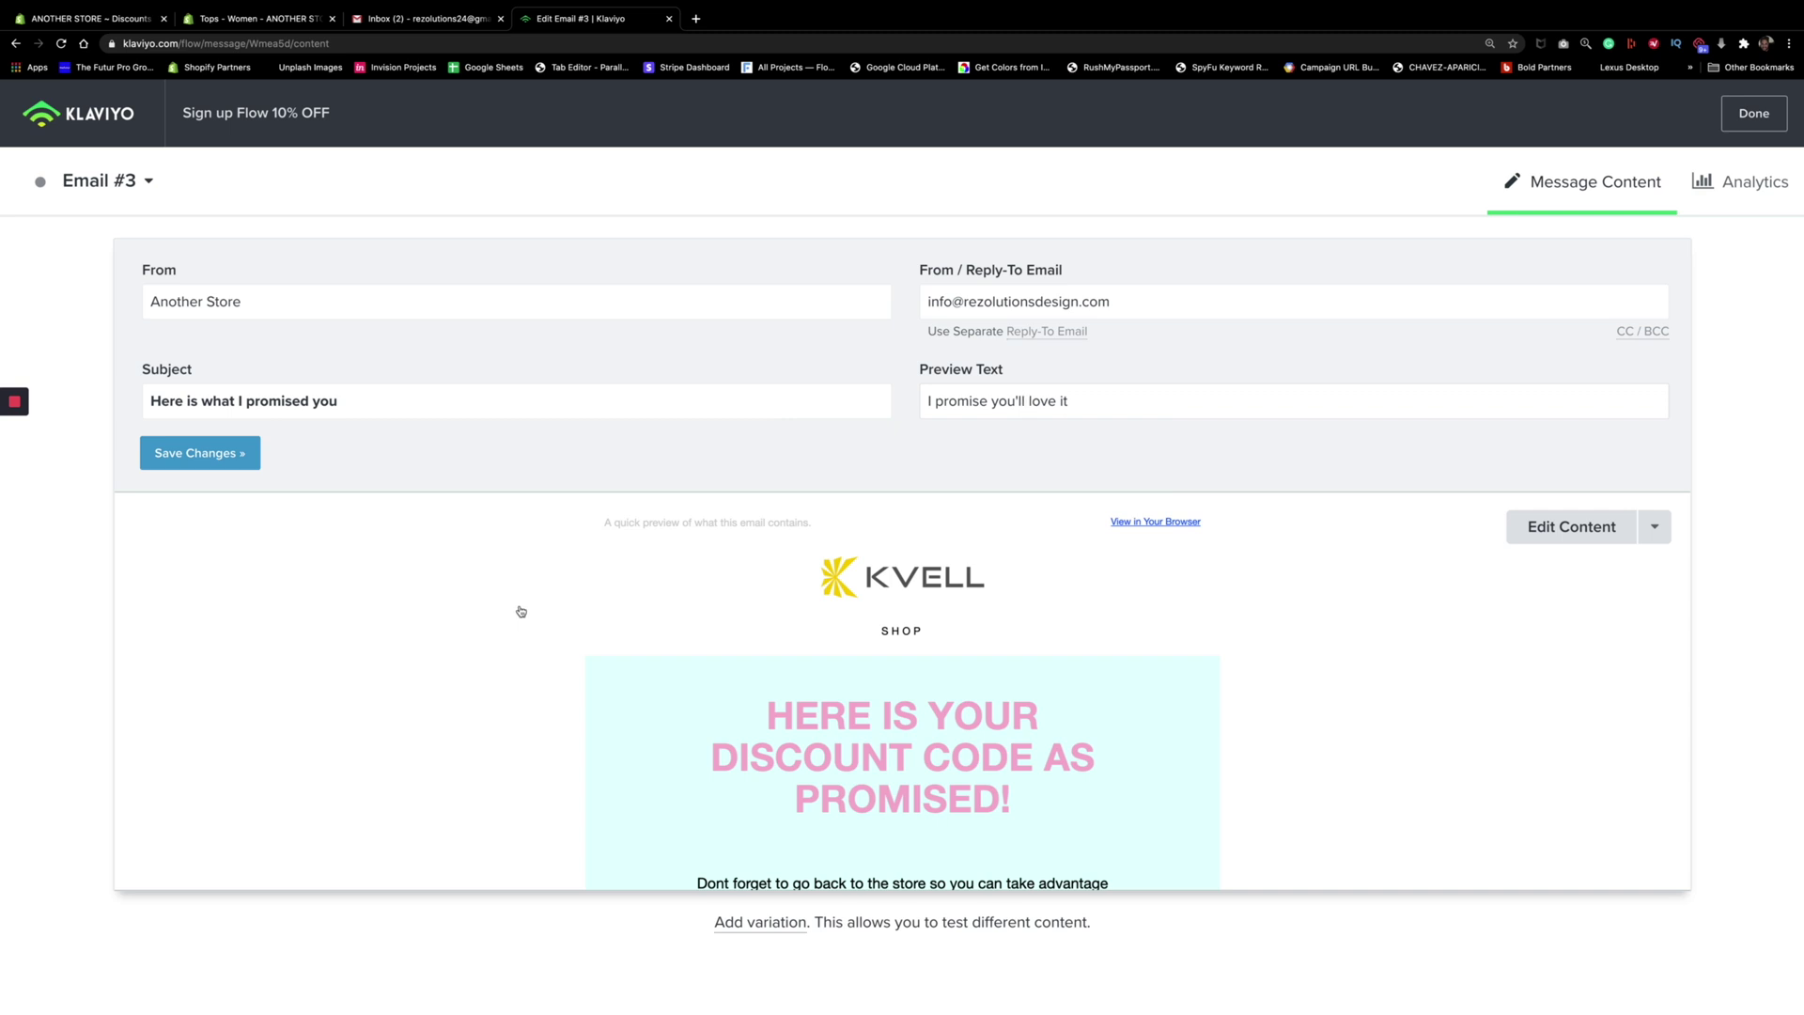
scroll(521, 611, down, 5)
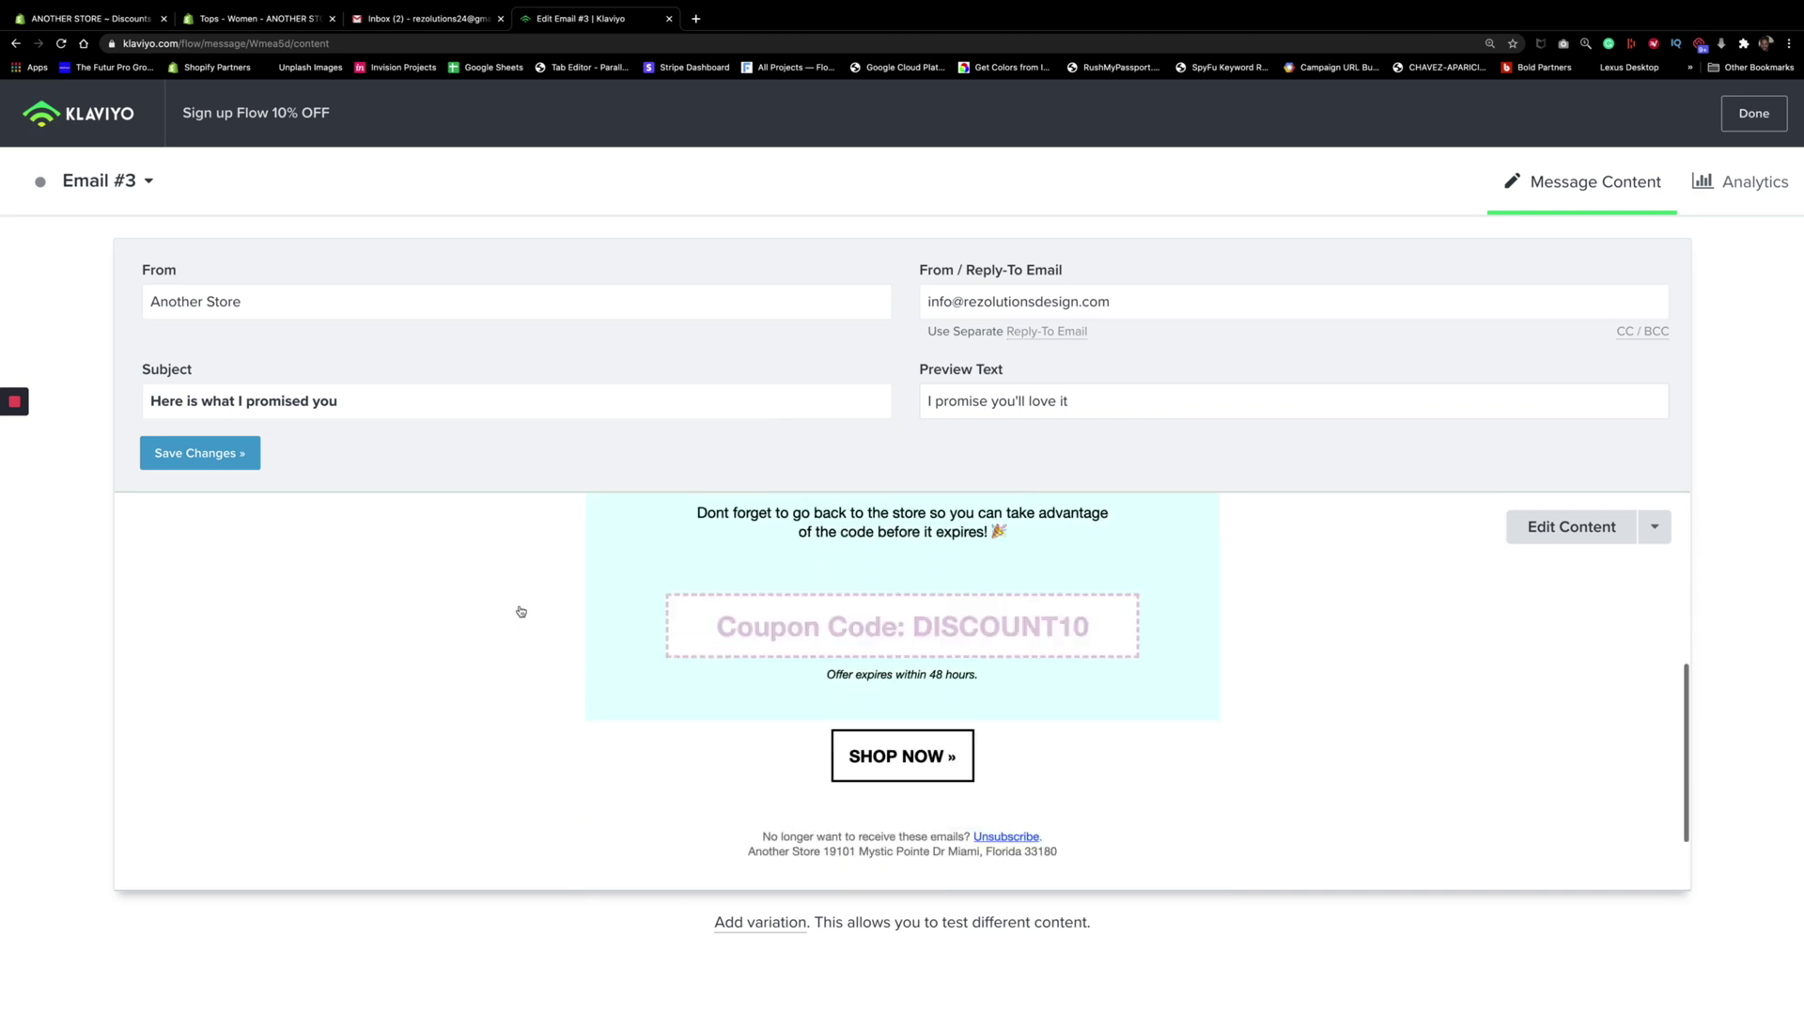
scroll(520, 611, up, 10)
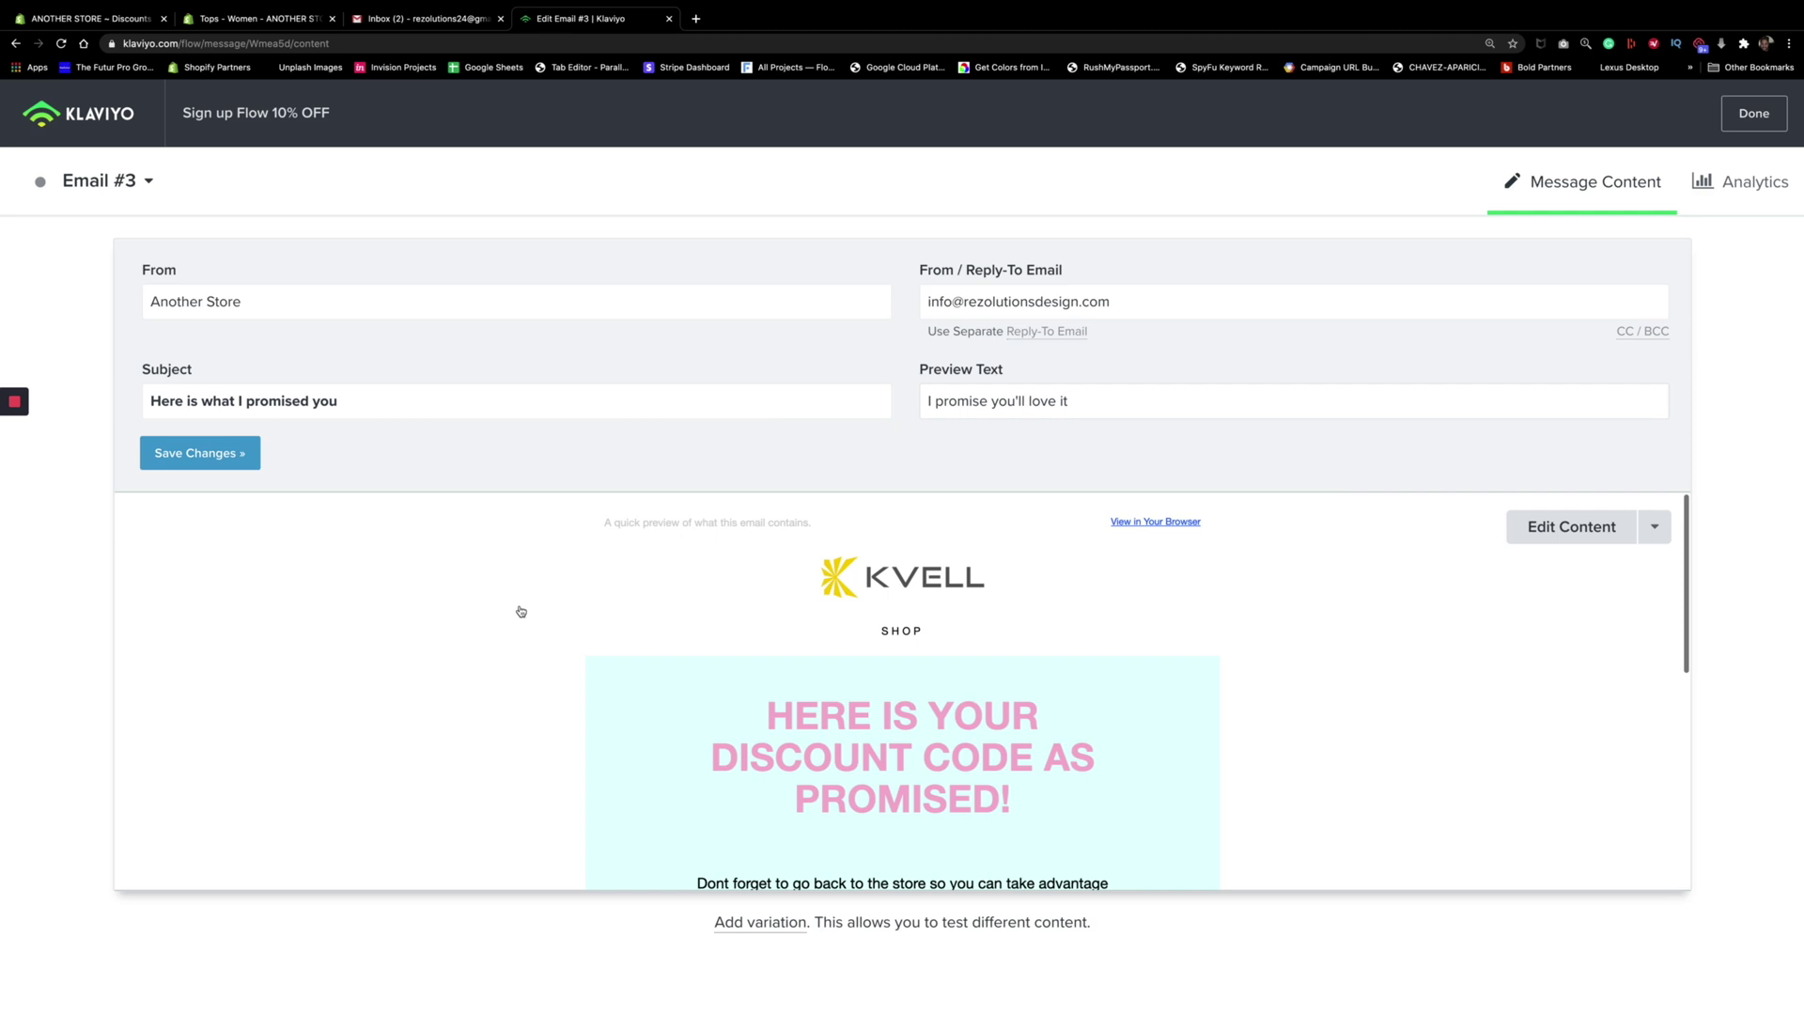
click(1741, 120)
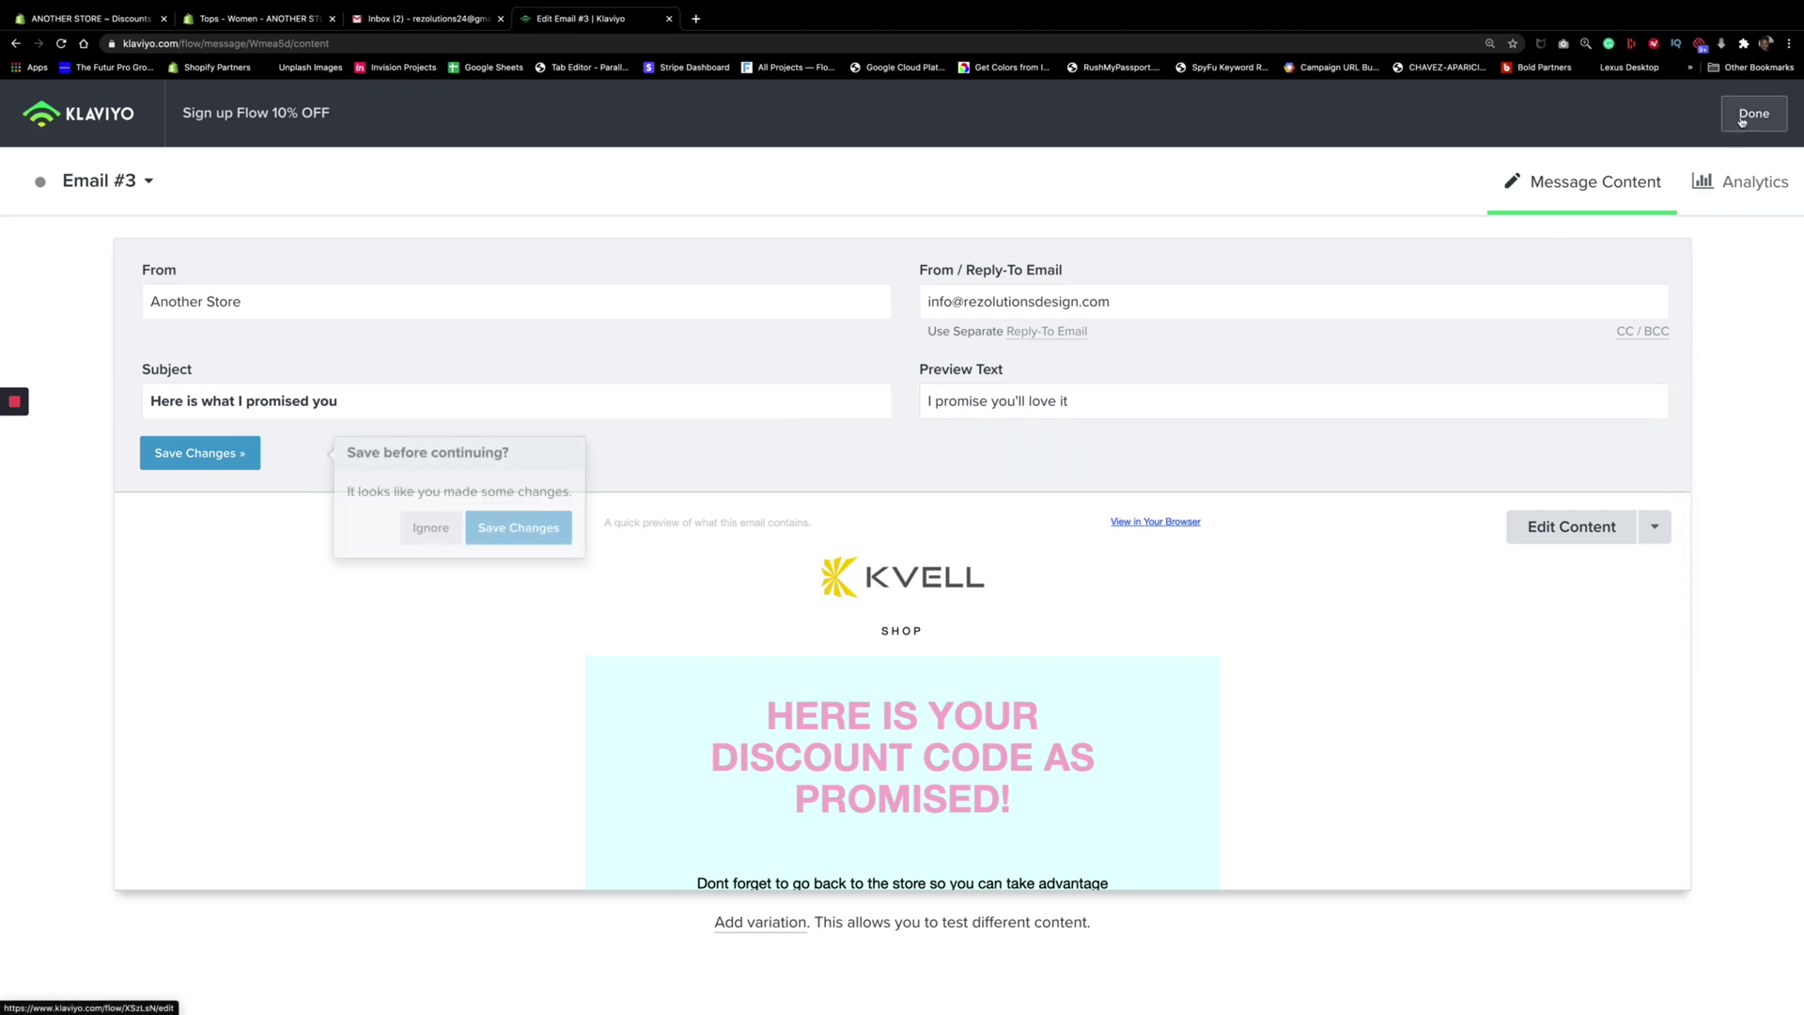
click(523, 532)
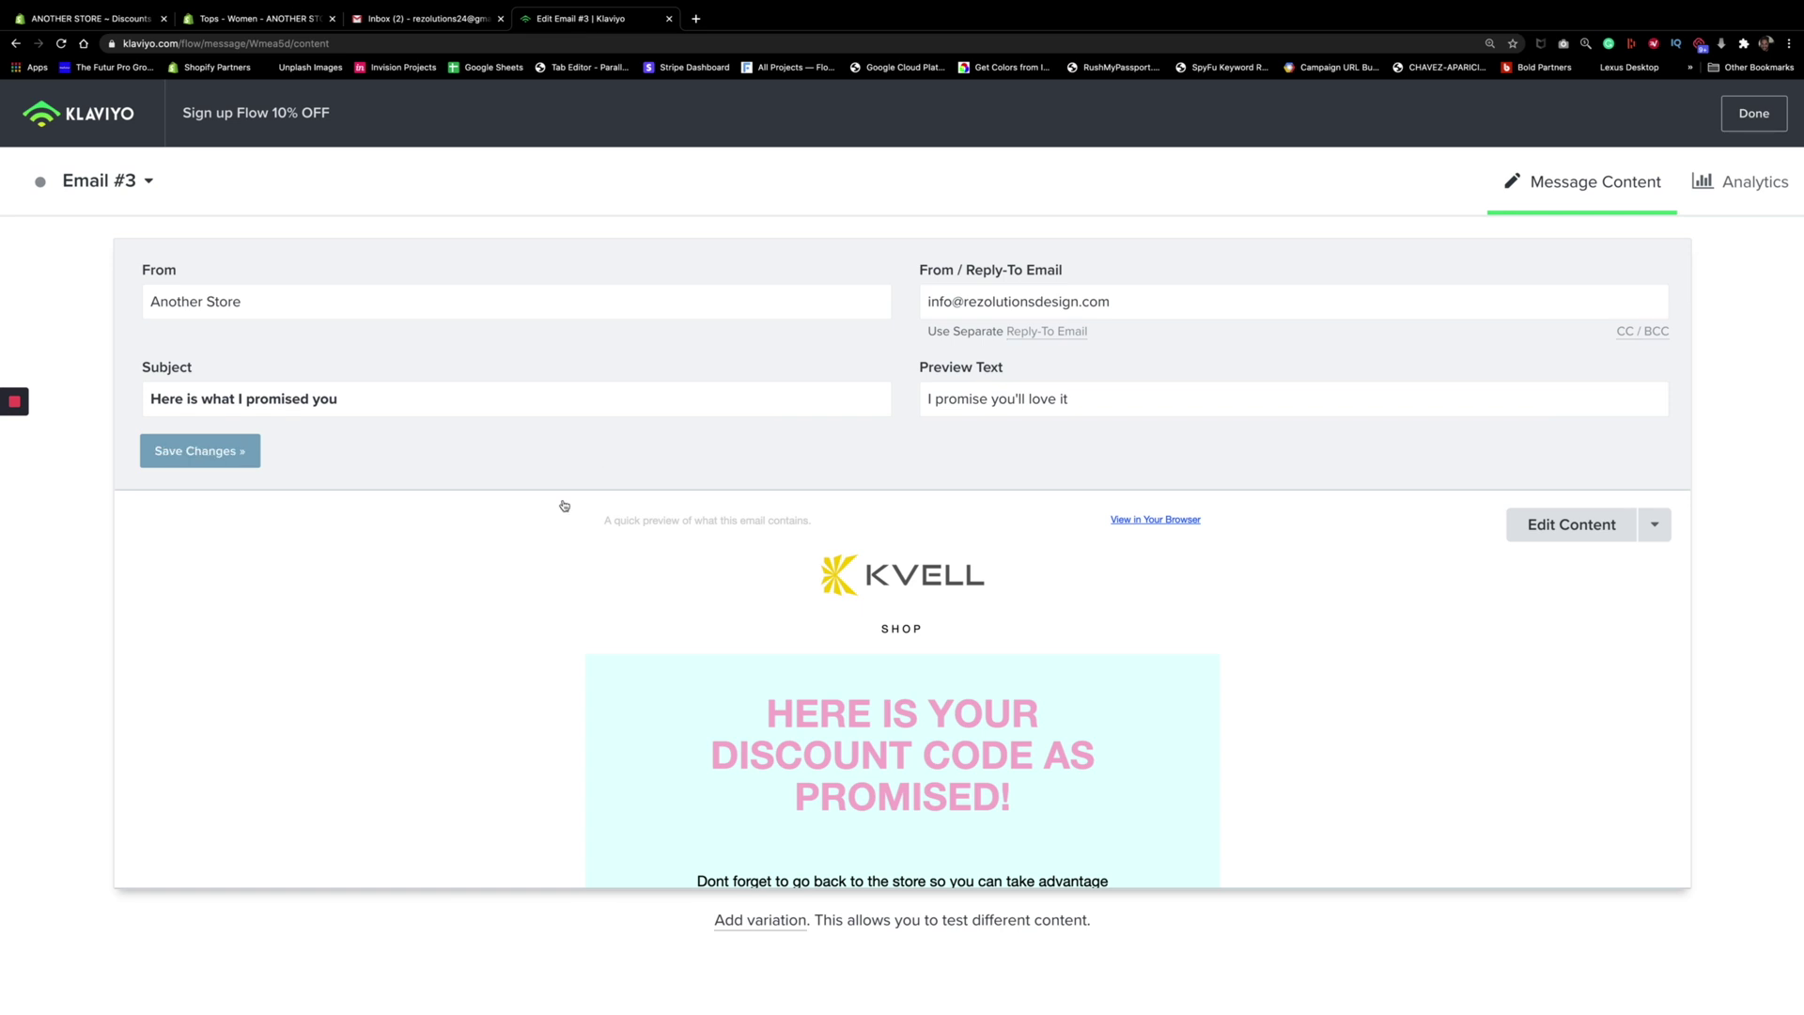
click(1753, 113)
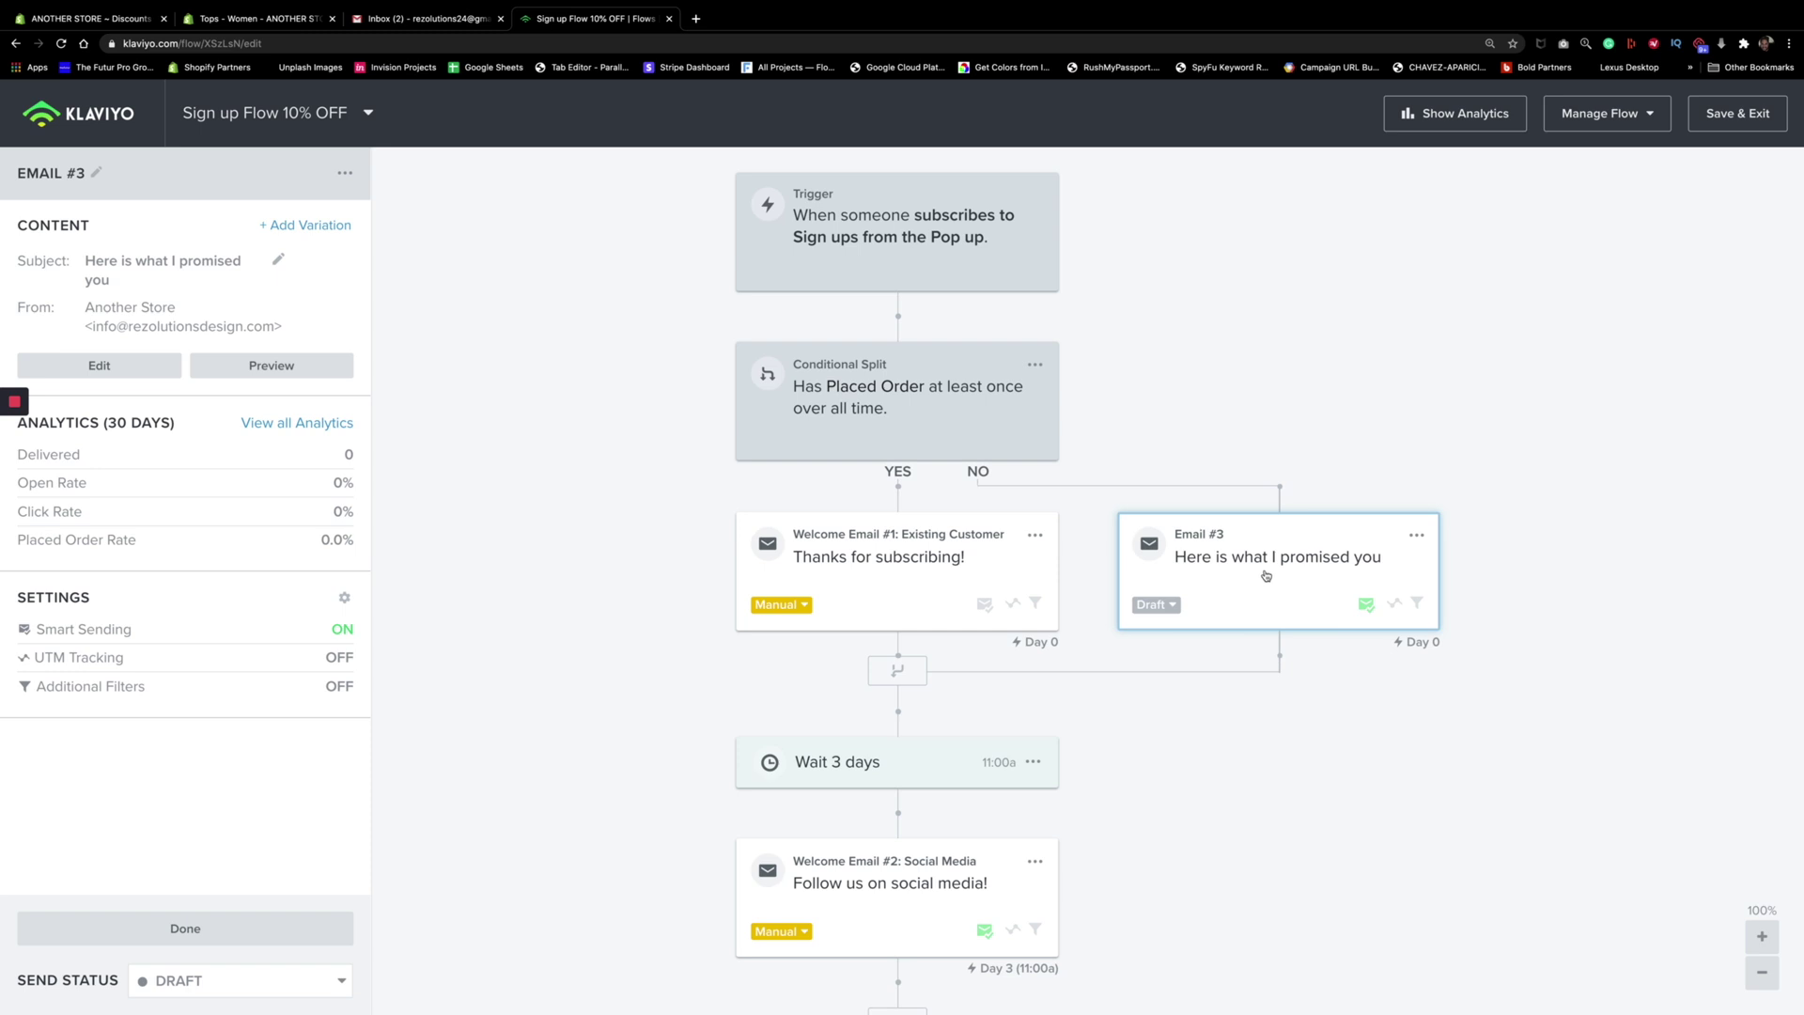
Switch Email #3's status from Draft to Live and dismiss the congratulations message
click(1171, 607)
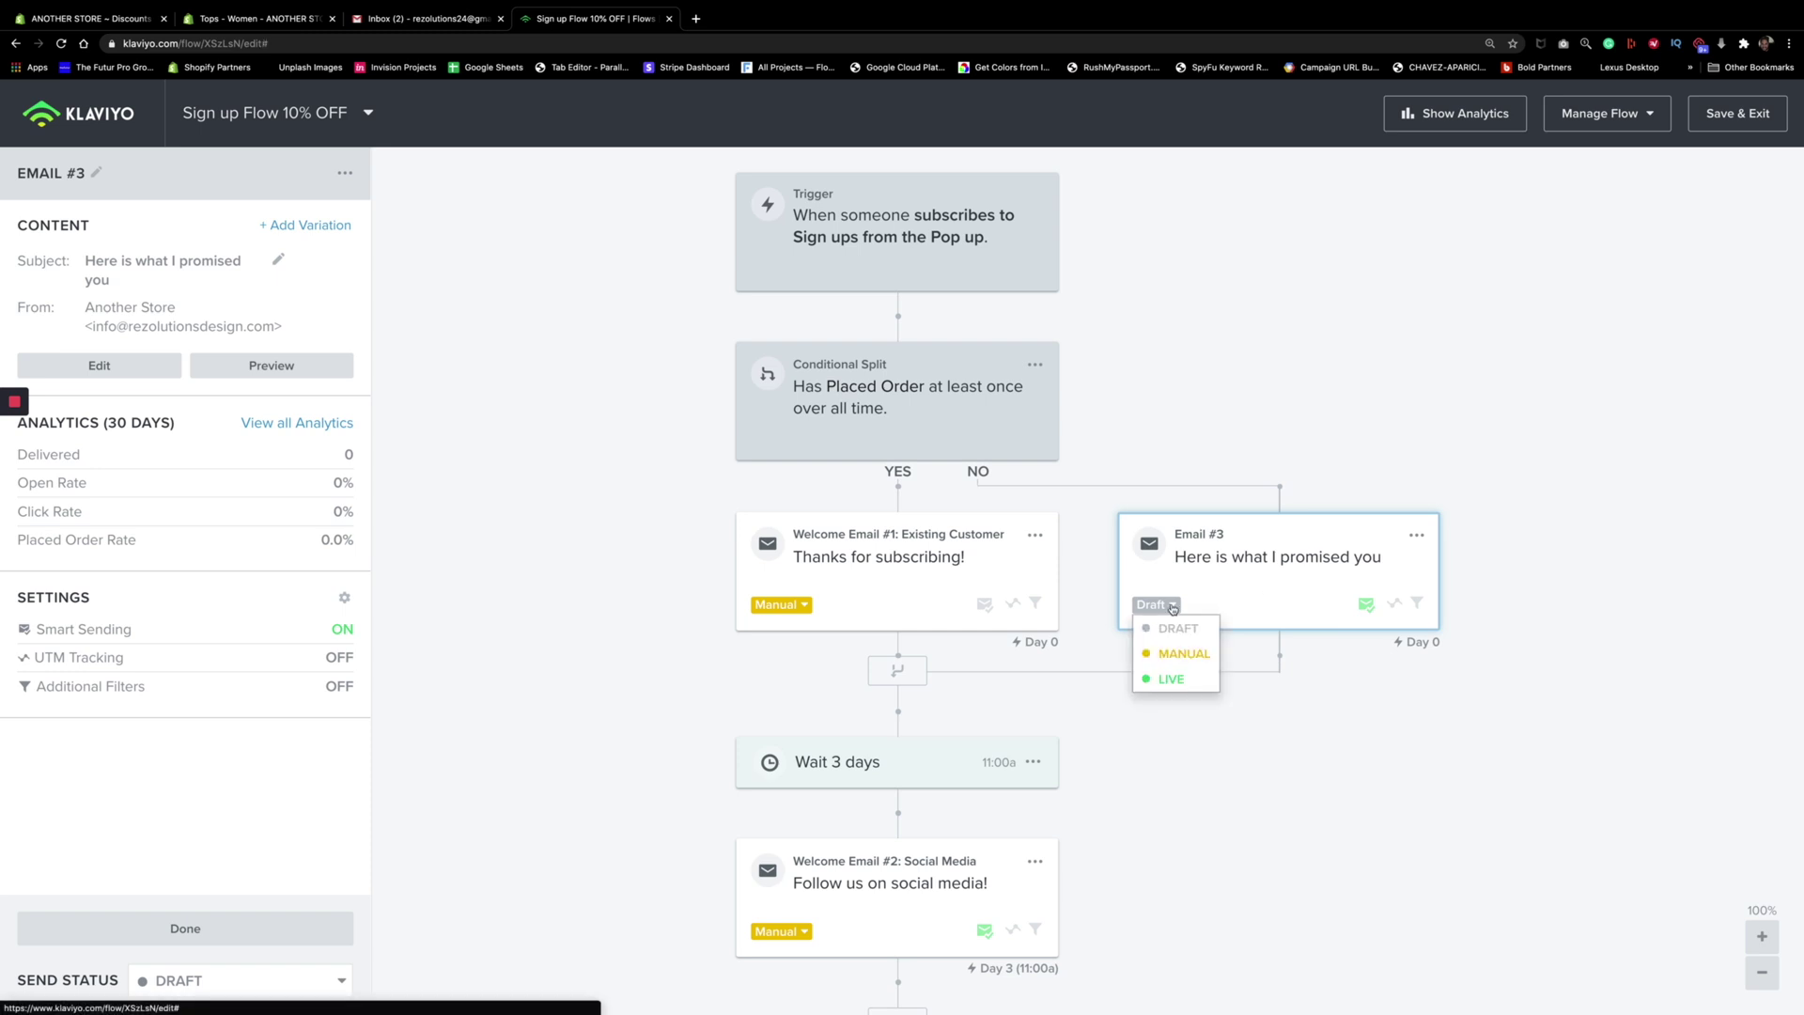
click(1171, 678)
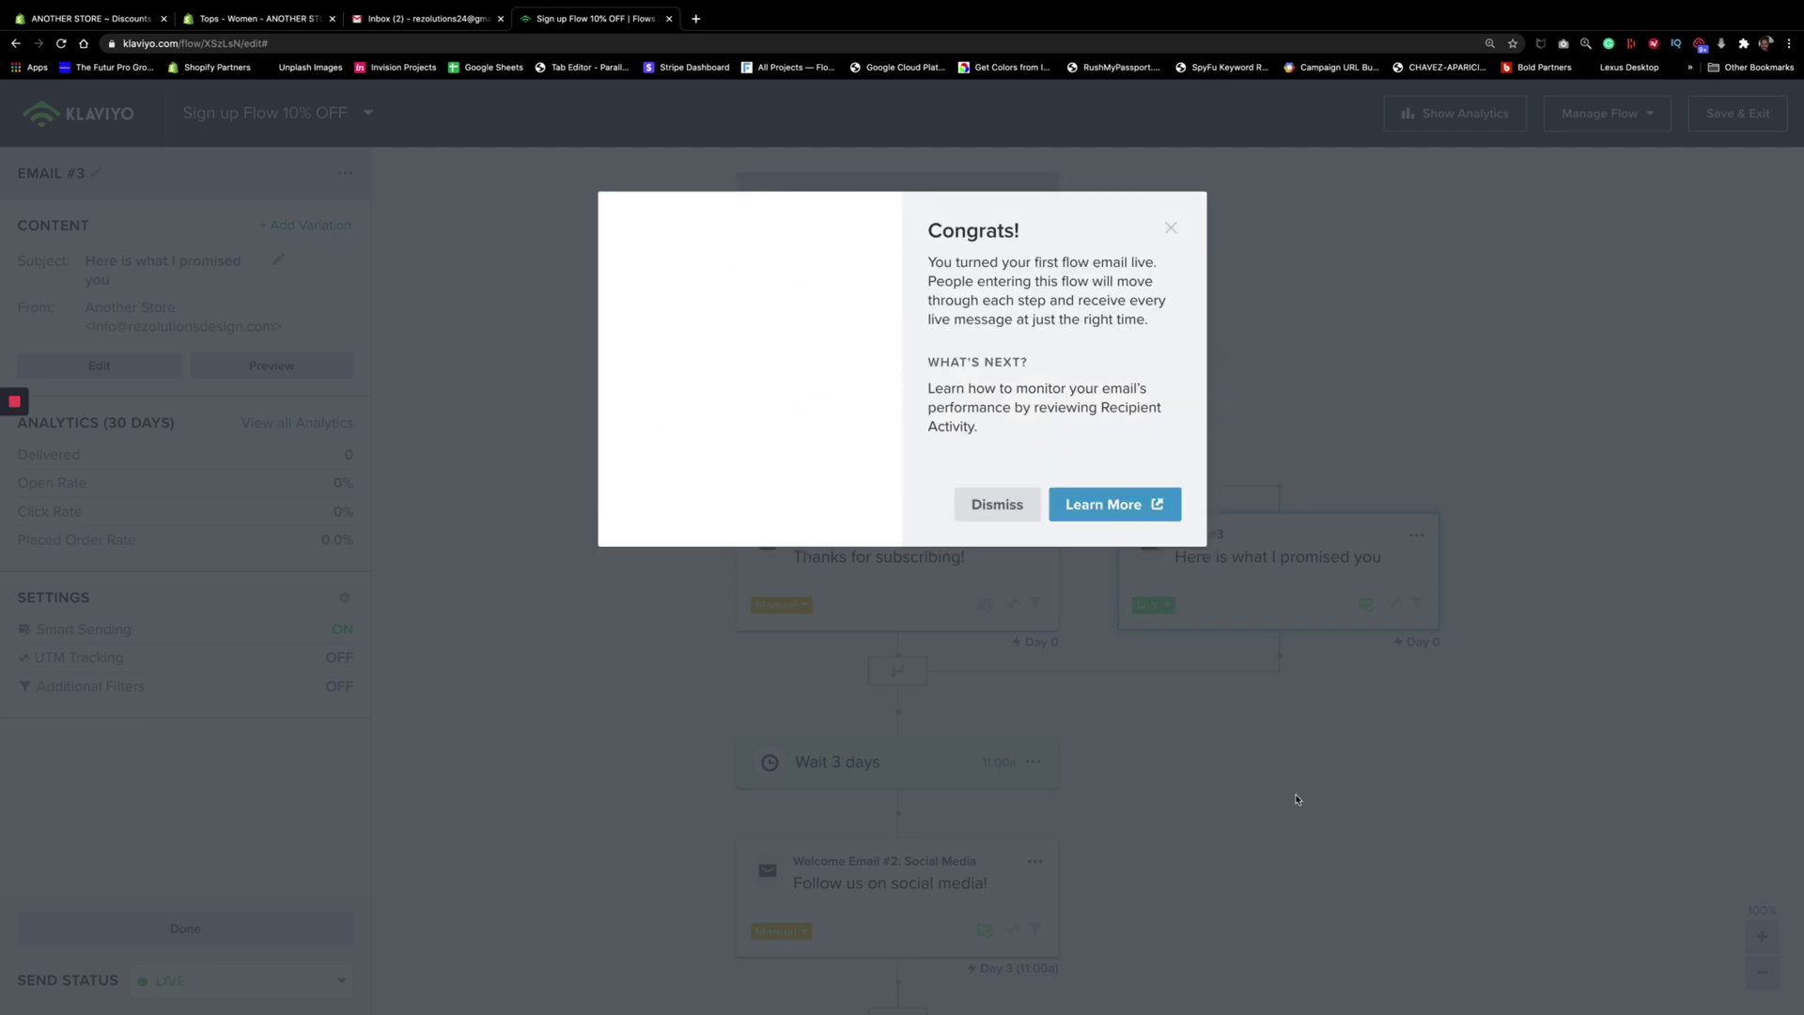
click(999, 517)
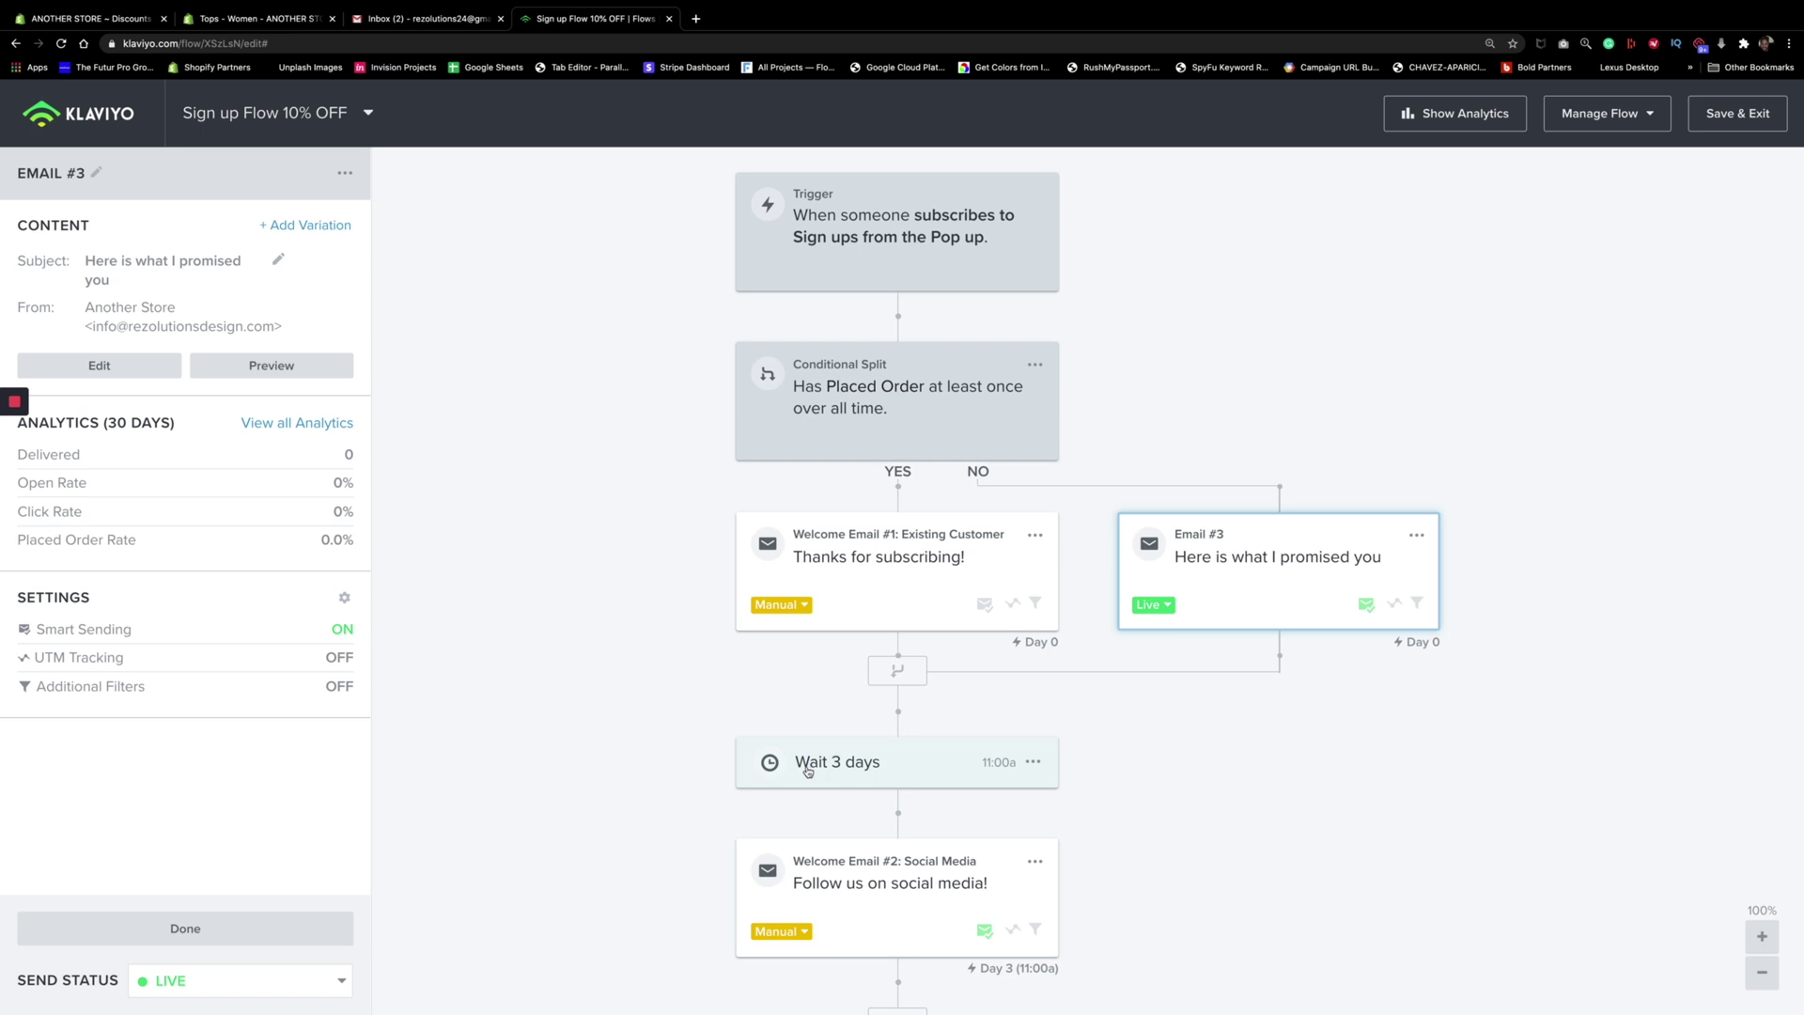
Delete the 'Wait 3 days' delay from the flow
scroll(808, 770, down, 1)
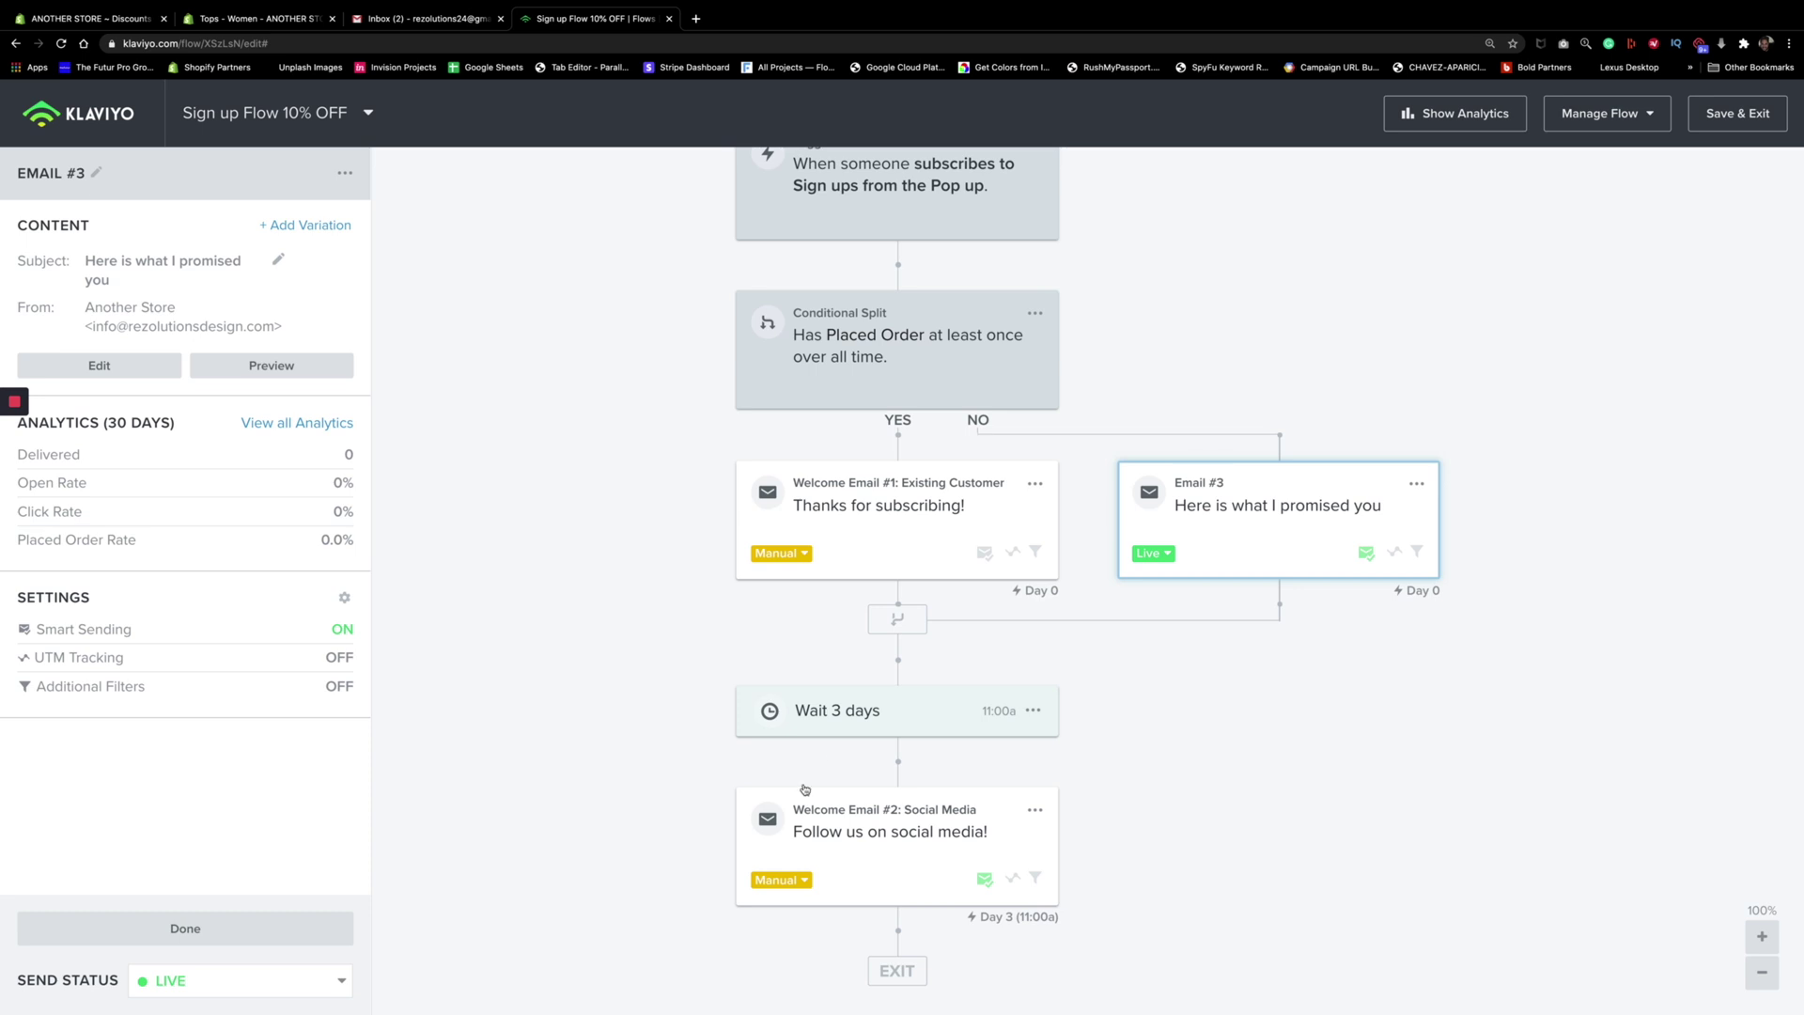
scroll(761, 687, up, 1)
scroll(627, 666, down, 1)
click(1032, 710)
click(1051, 761)
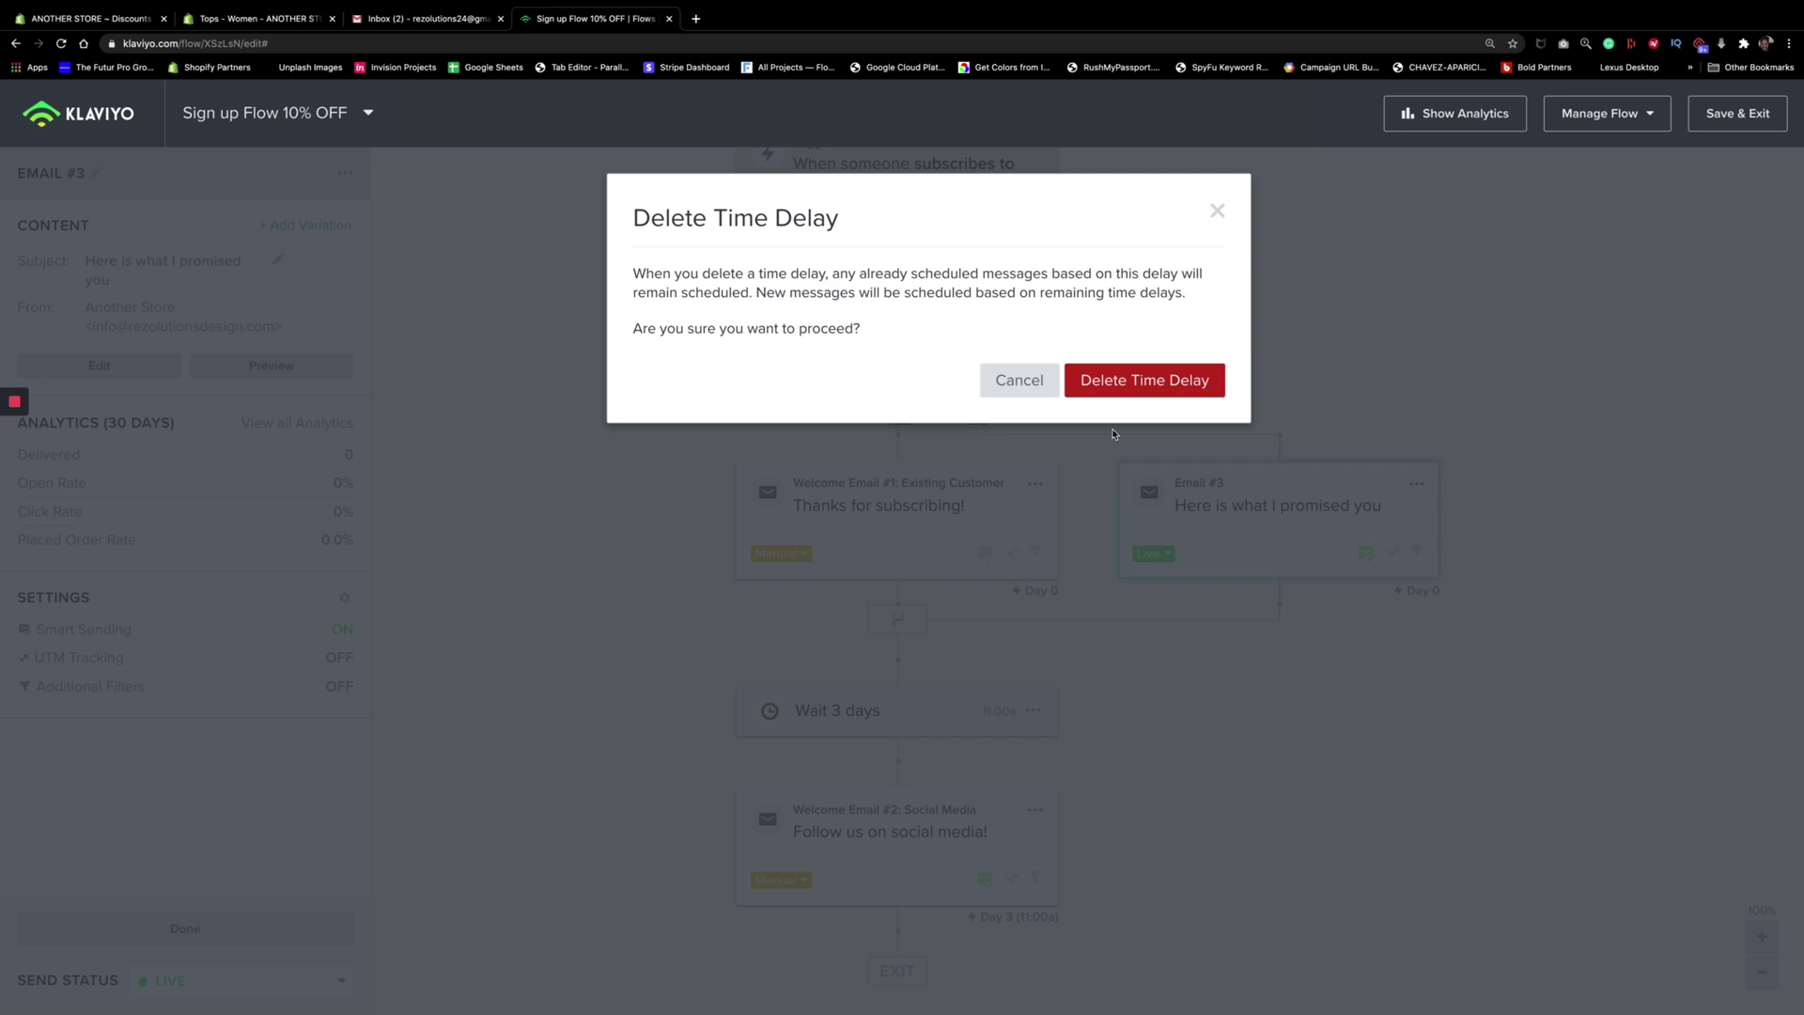
click(1132, 385)
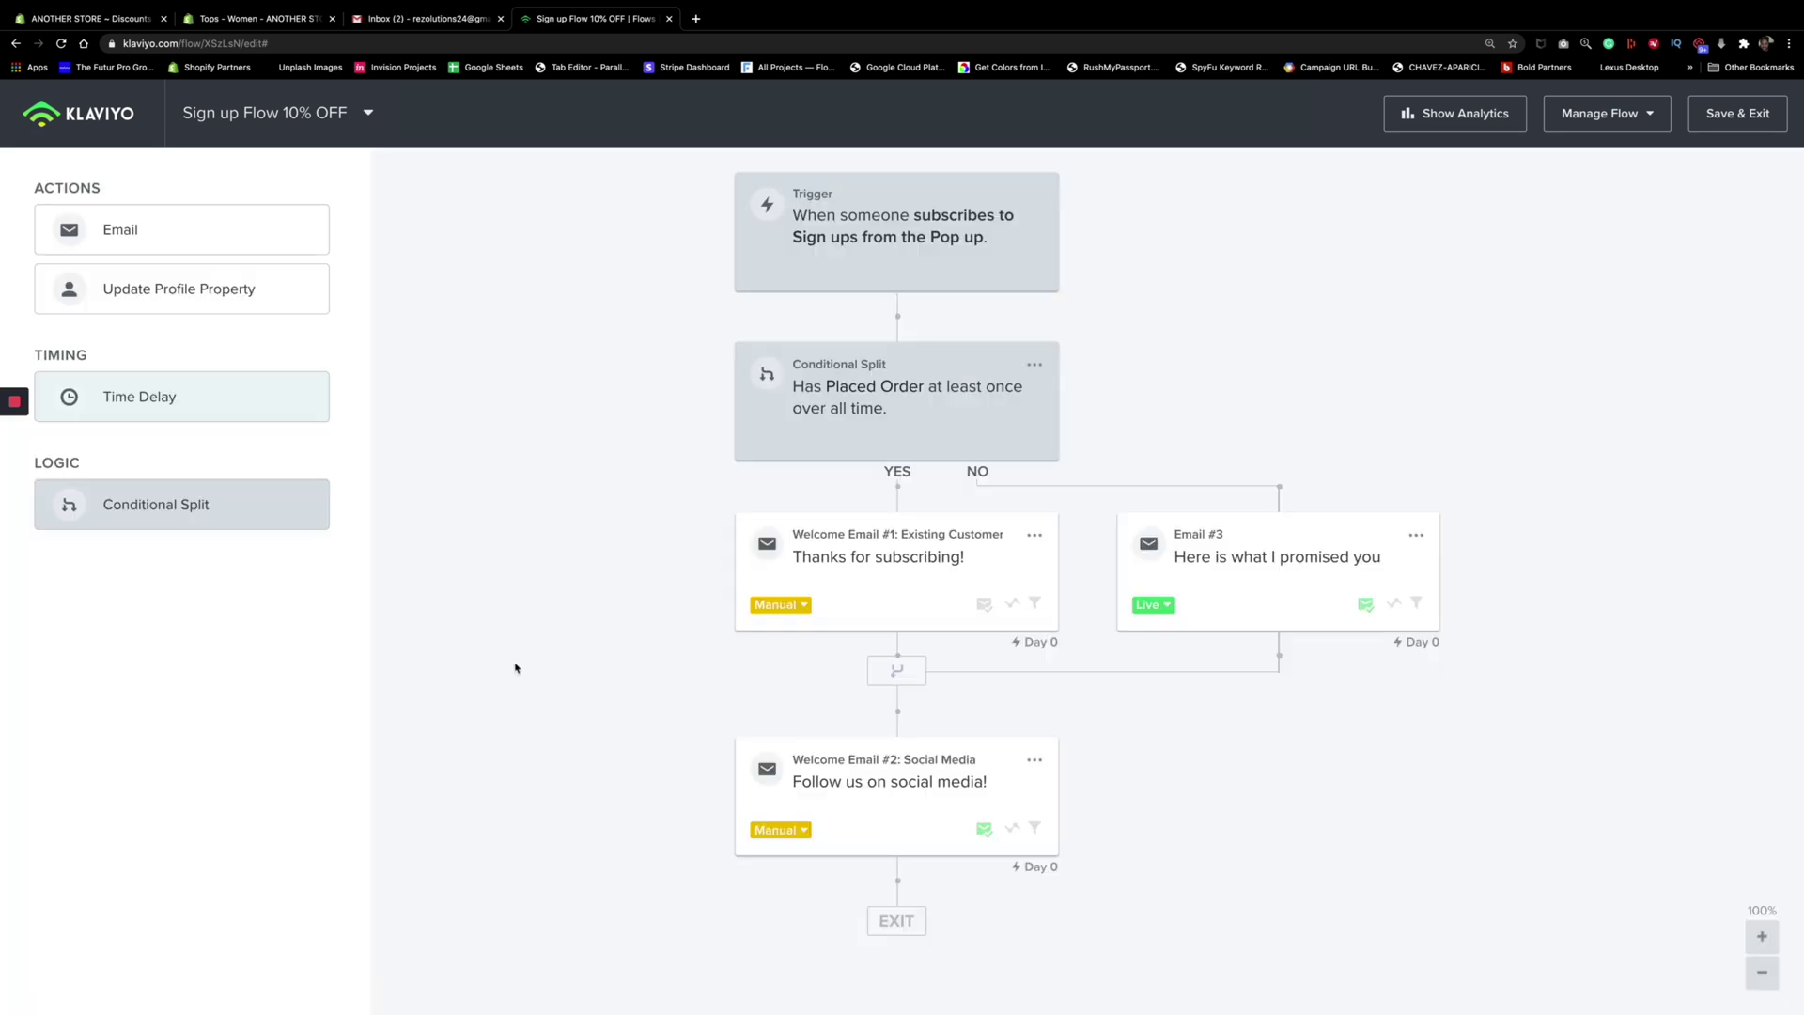
Delete the Social Media welcome email and save the flow
click(1035, 760)
click(1072, 864)
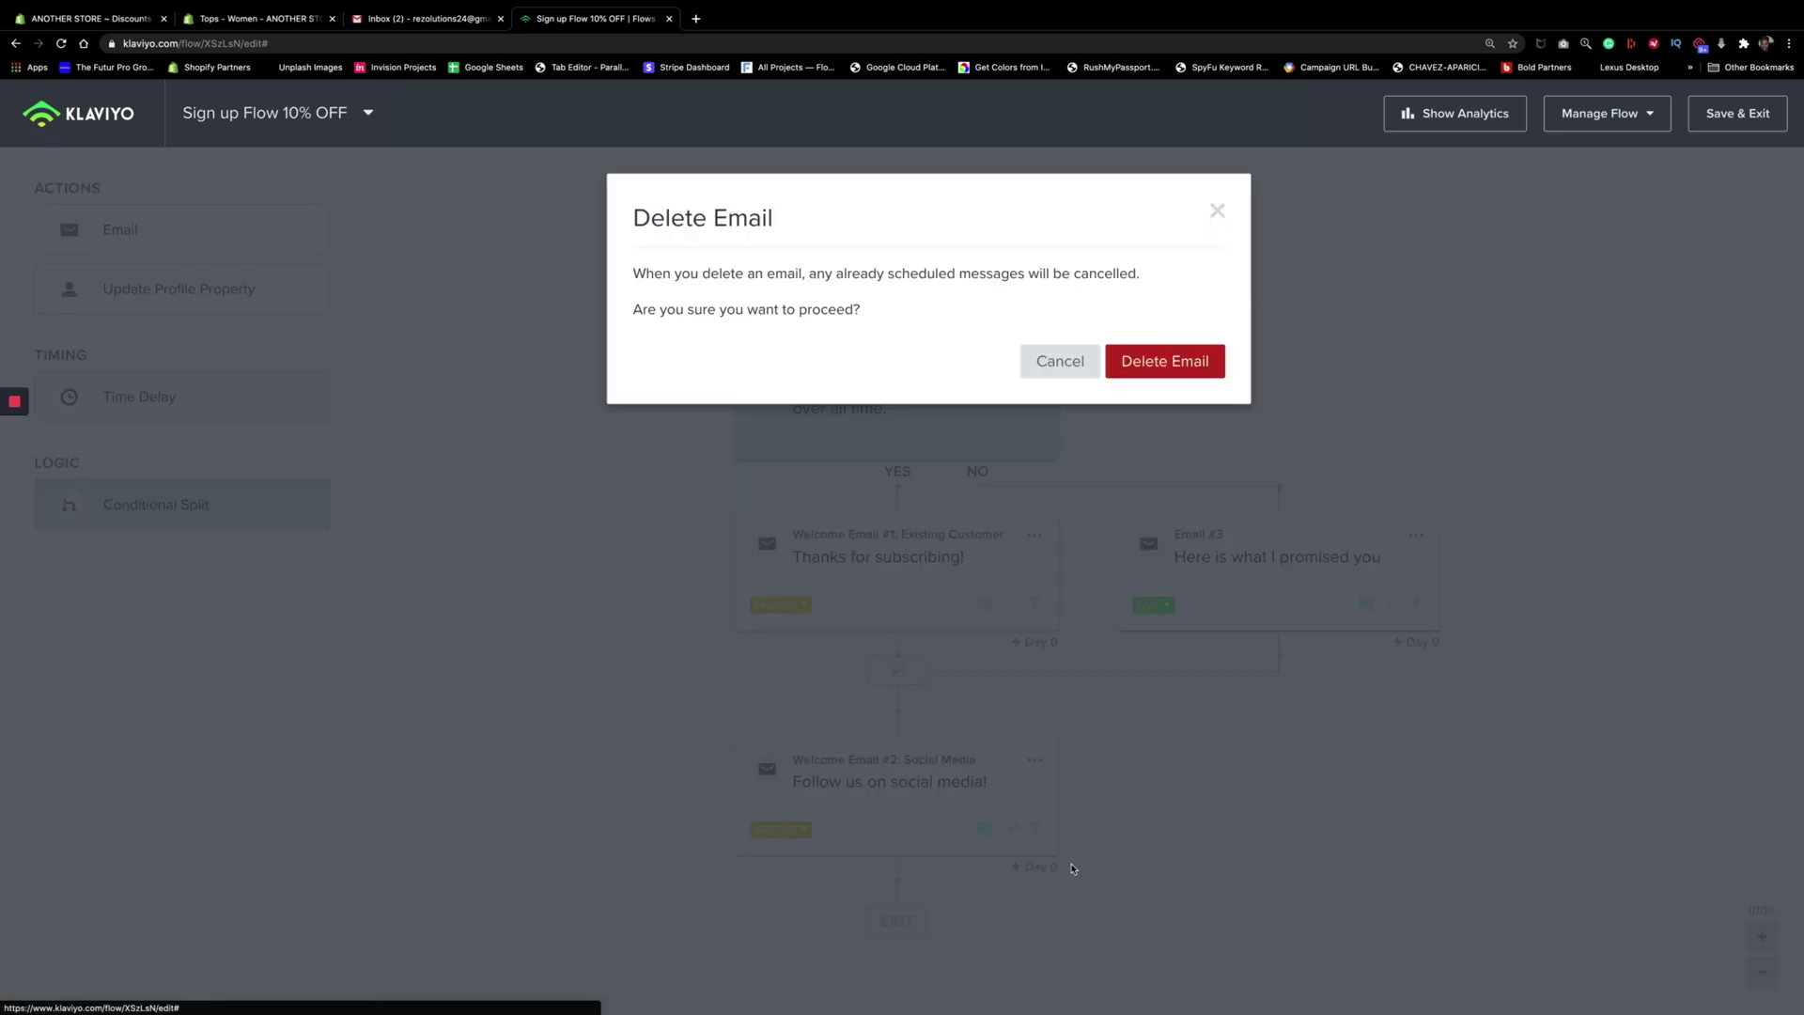
click(1151, 374)
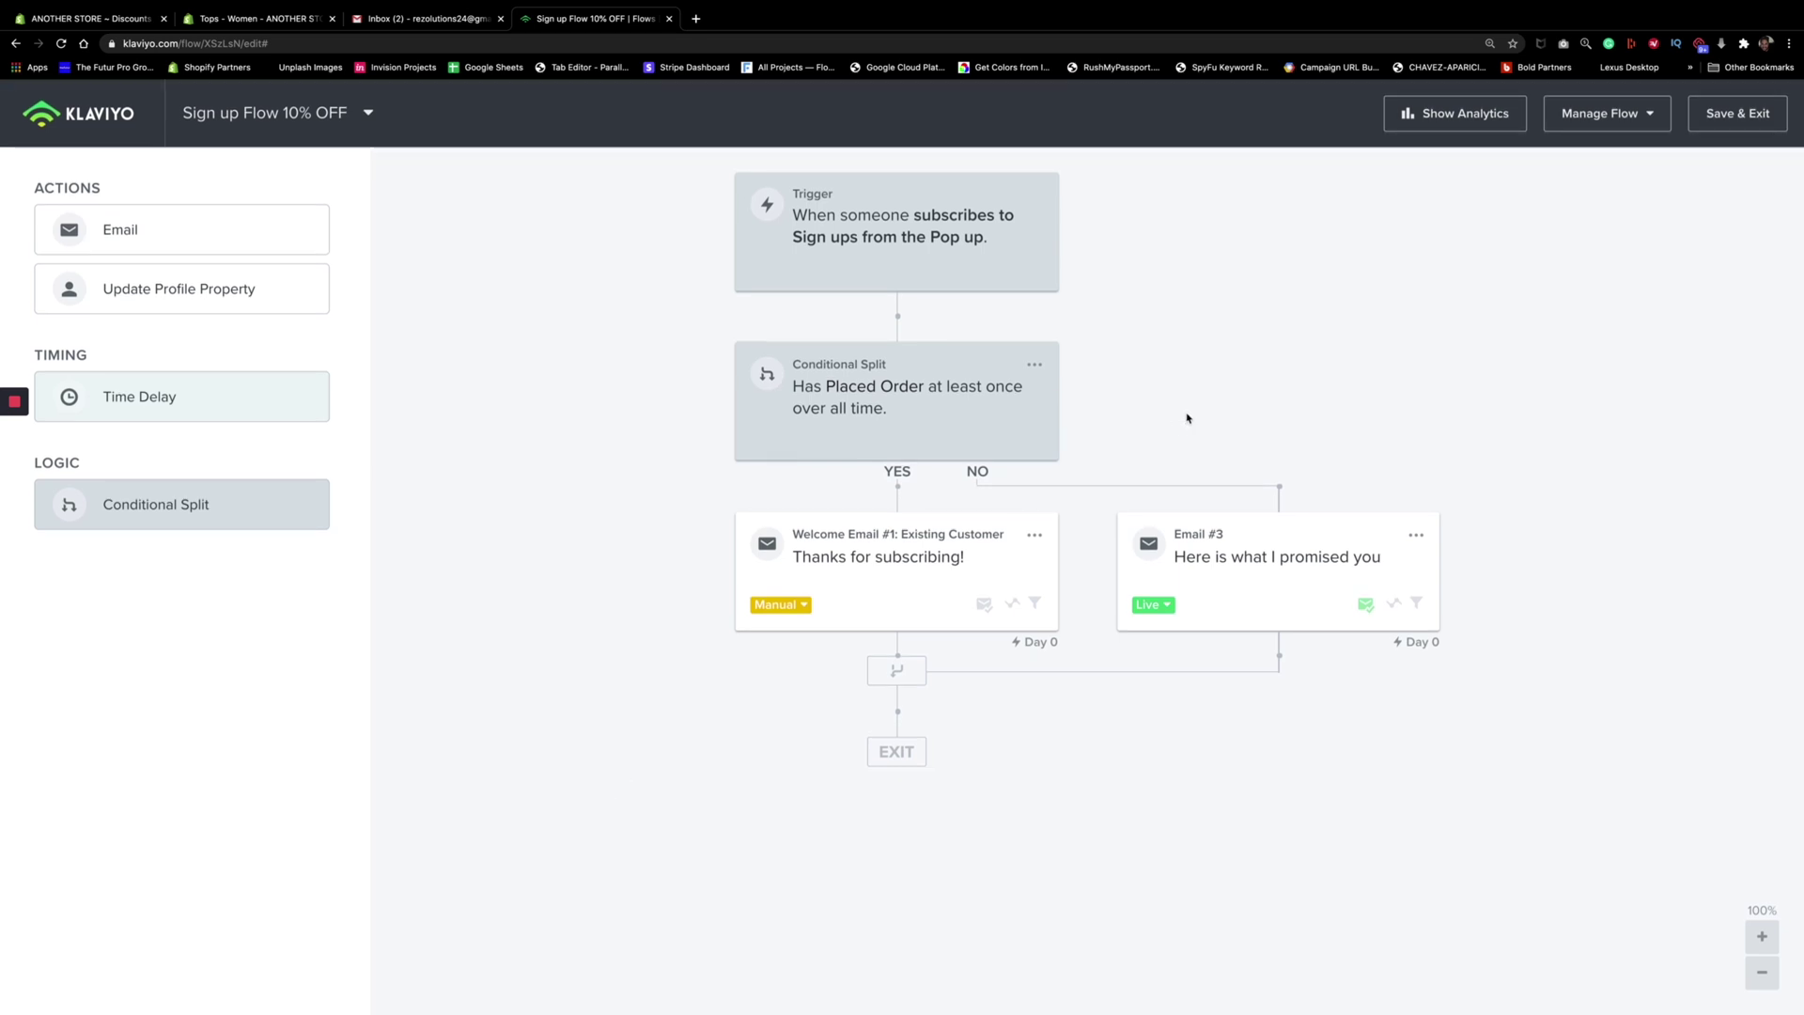
click(1716, 115)
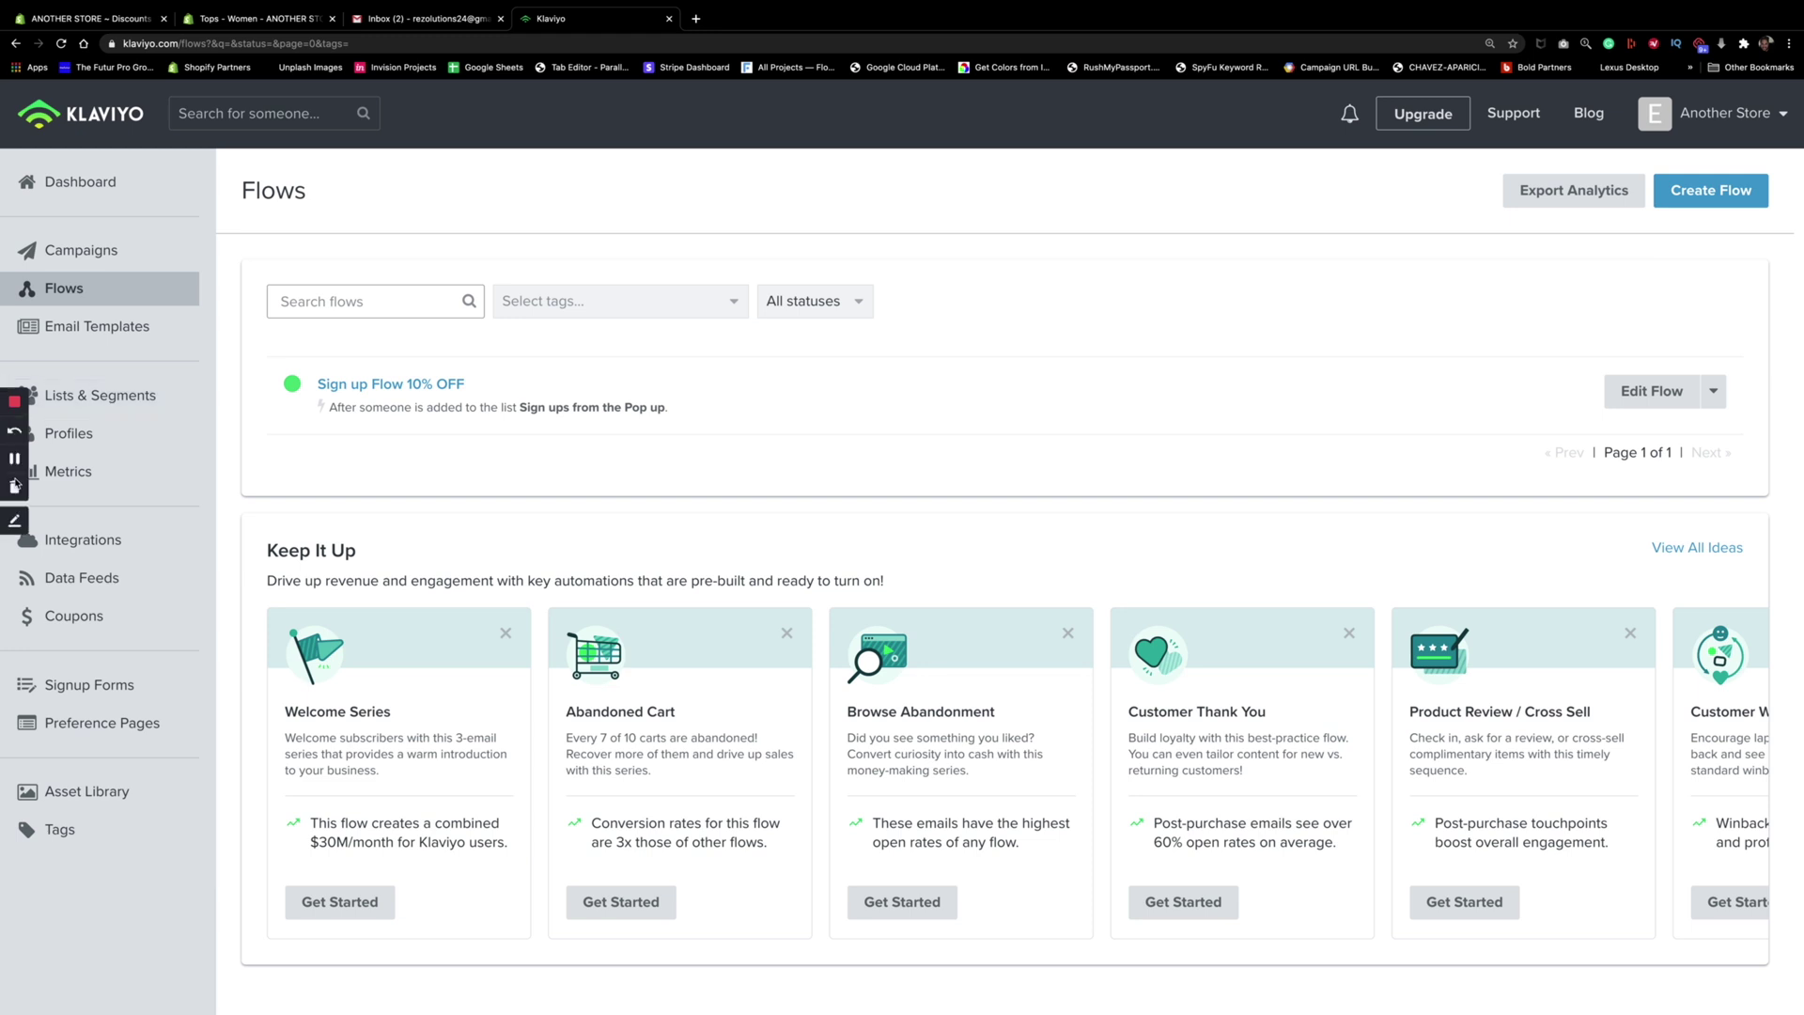
Close the Tops - Women store tab and open a new Chrome incognito window
click(15, 461)
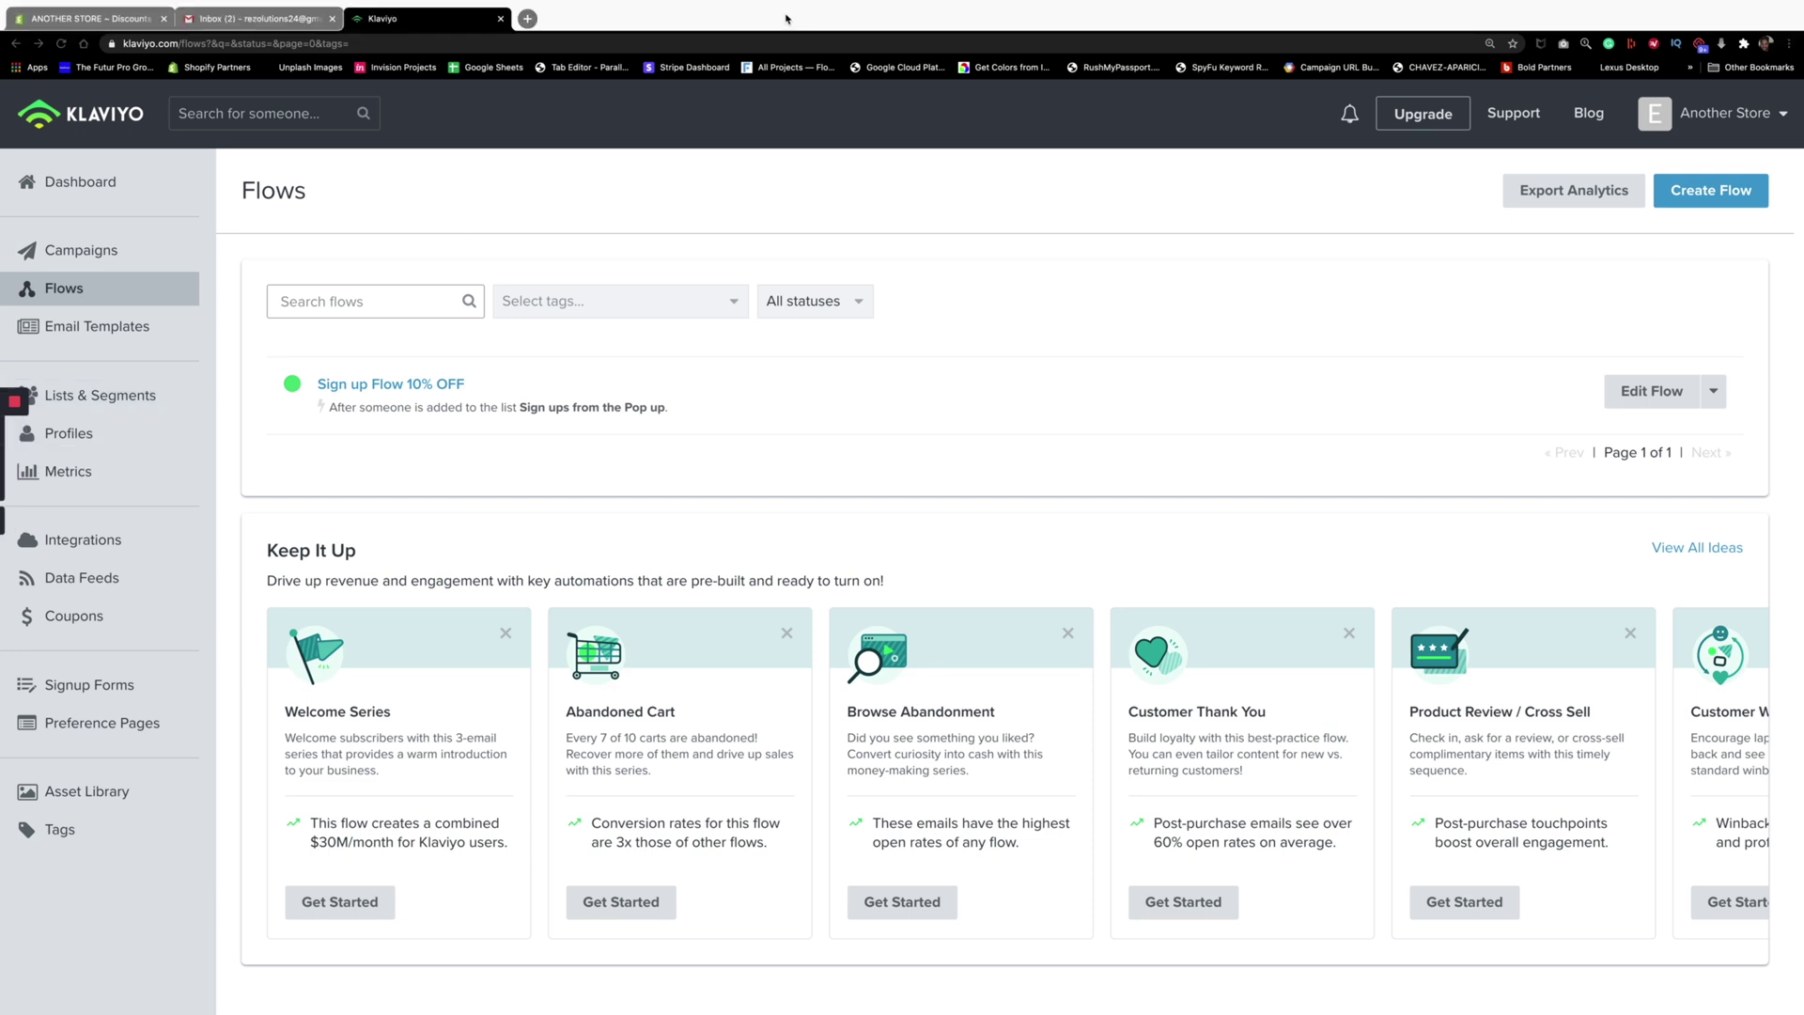
click(527, 19)
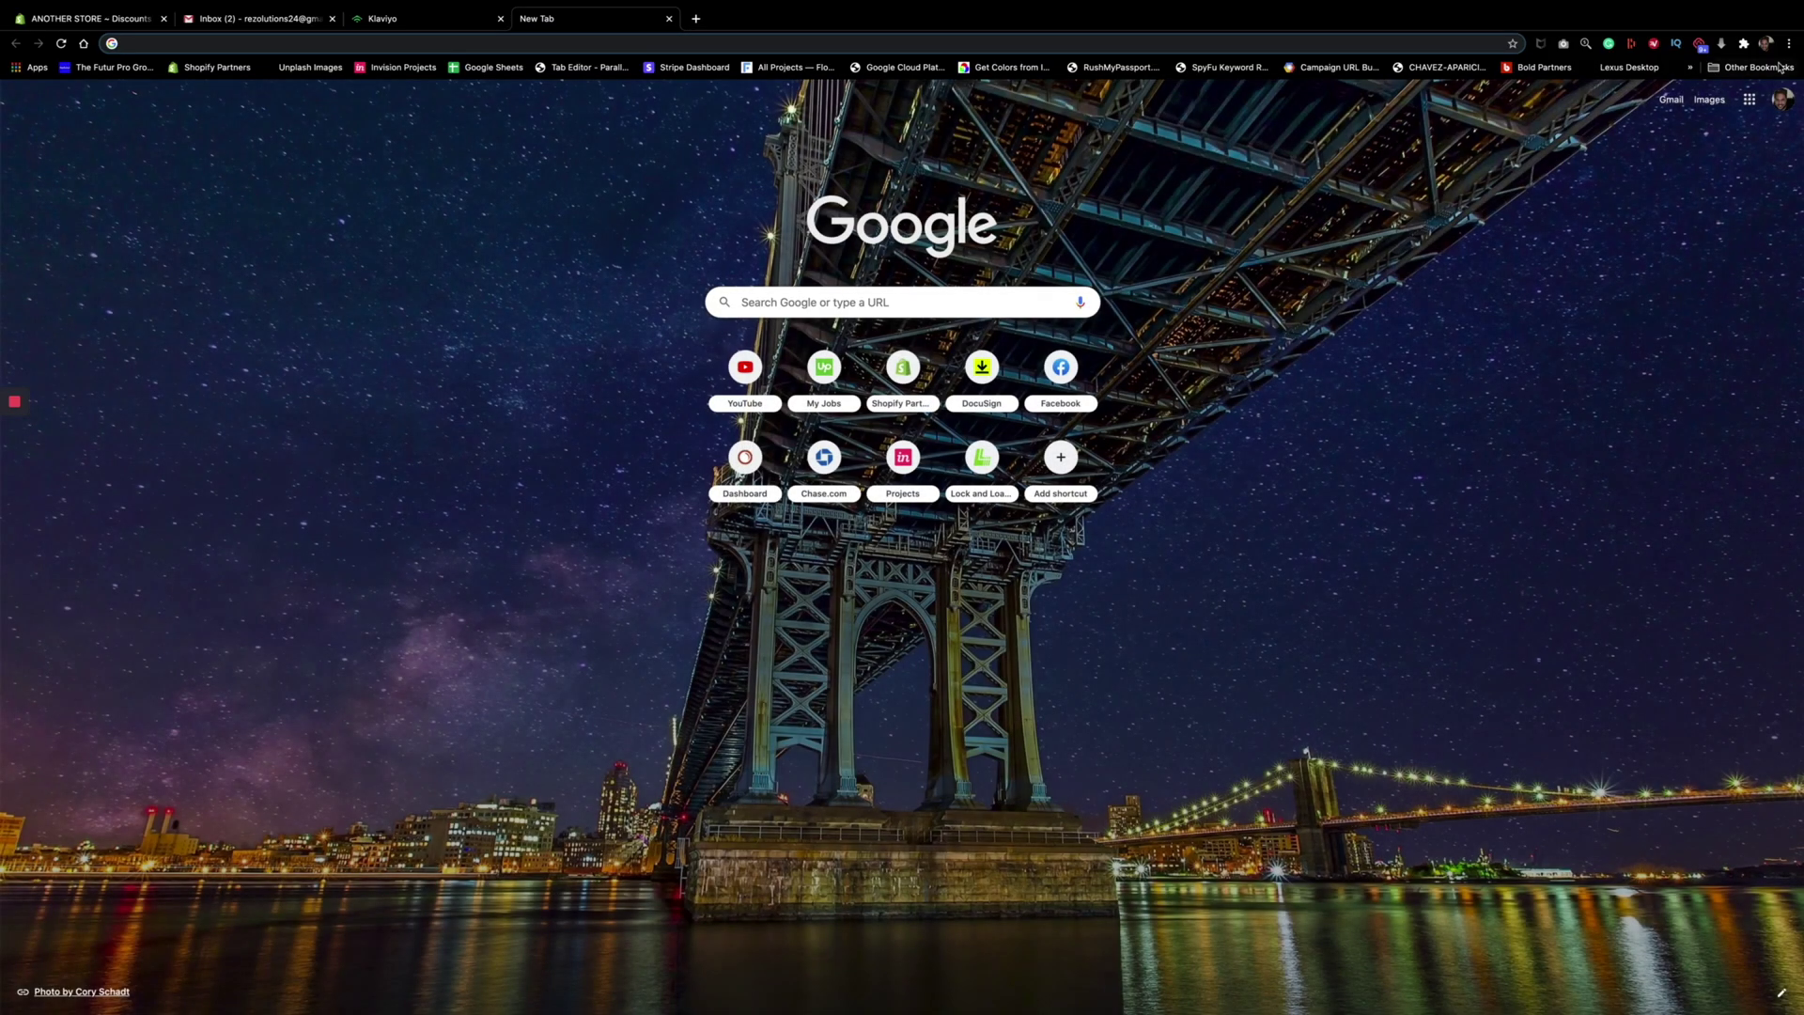
click(1789, 43)
click(1624, 111)
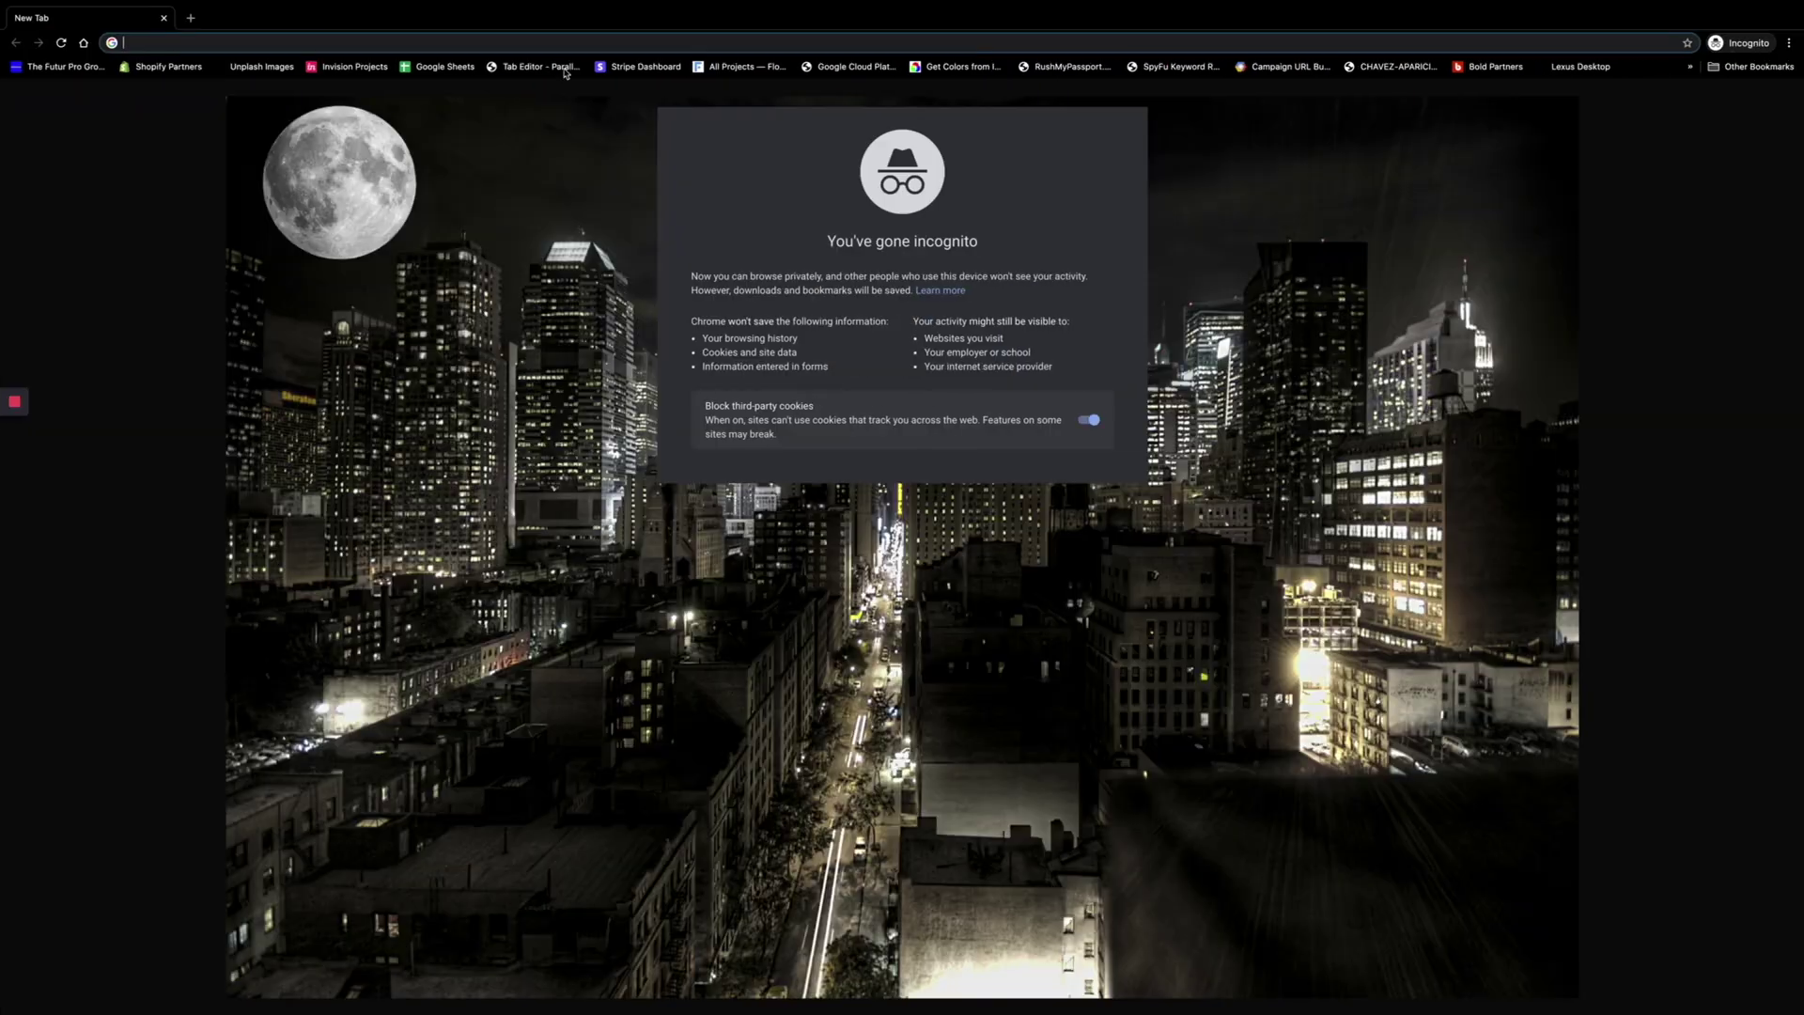
Load the Shopify store's homepage in the incognito window
text(https://i-tee-shirt-dev.myshopify.com/)
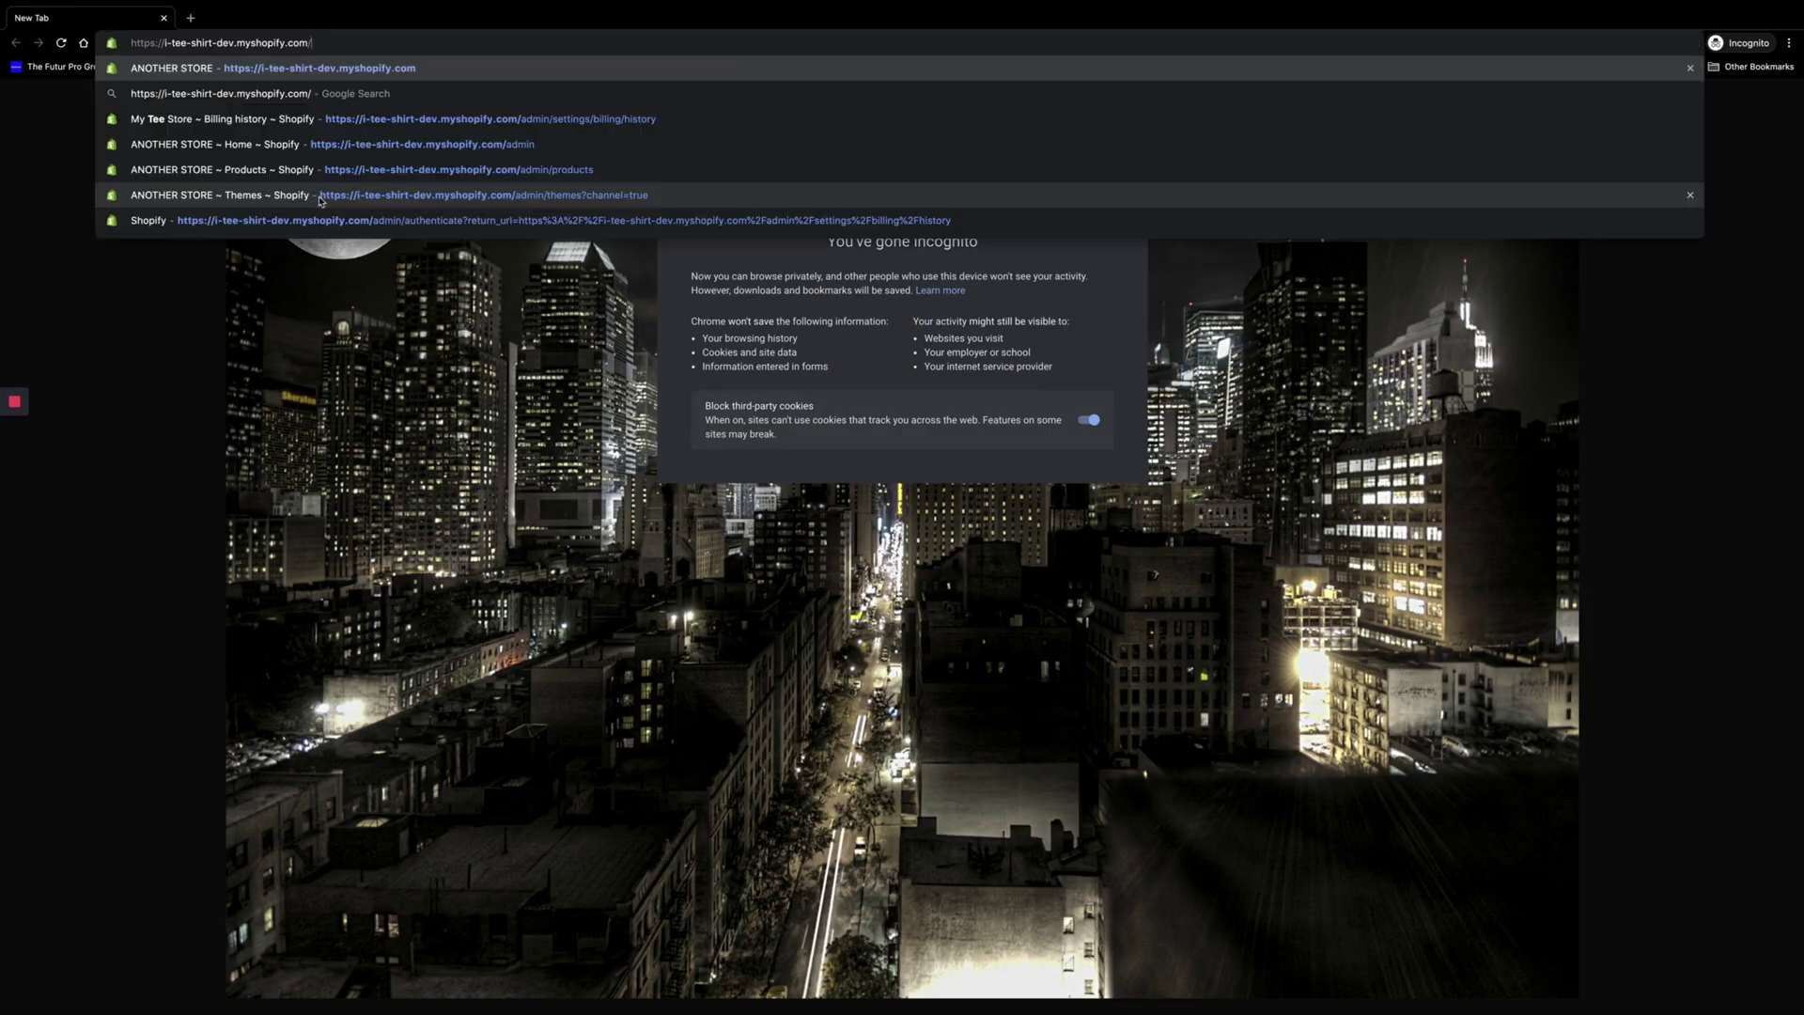
key(Return)
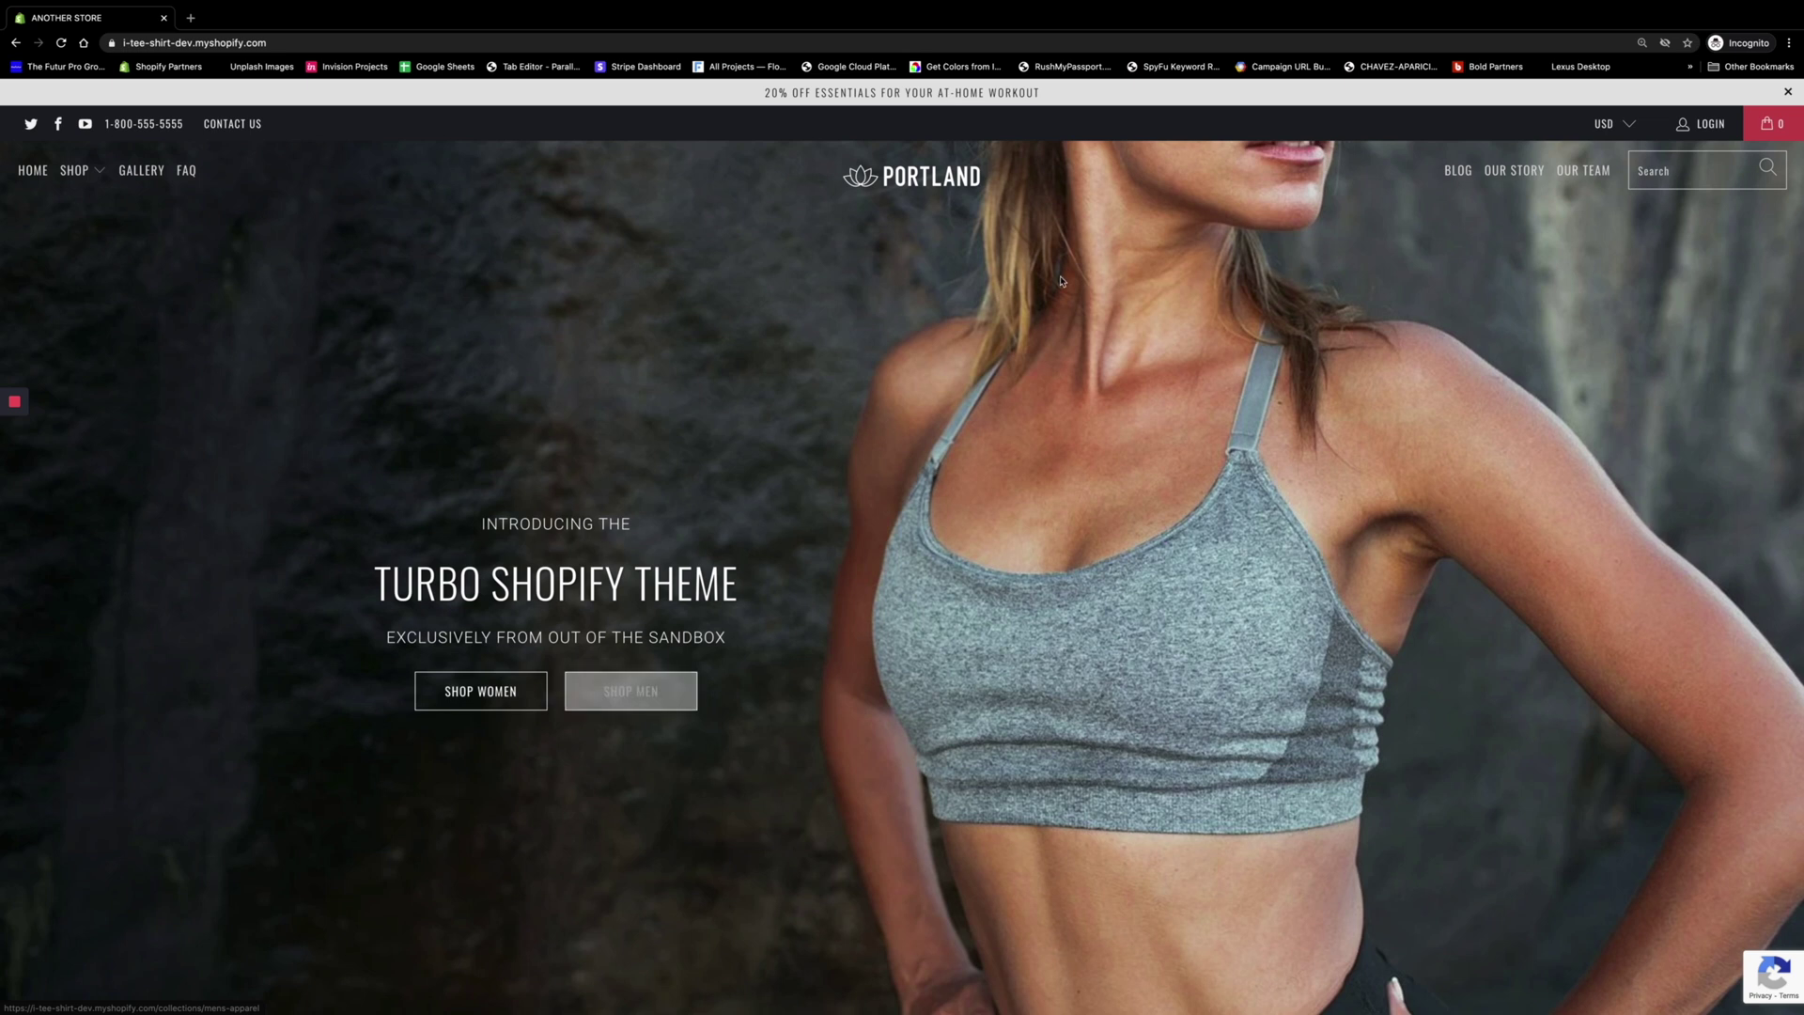
scroll(896, 677, down, 3)
scroll(896, 676, down, 15)
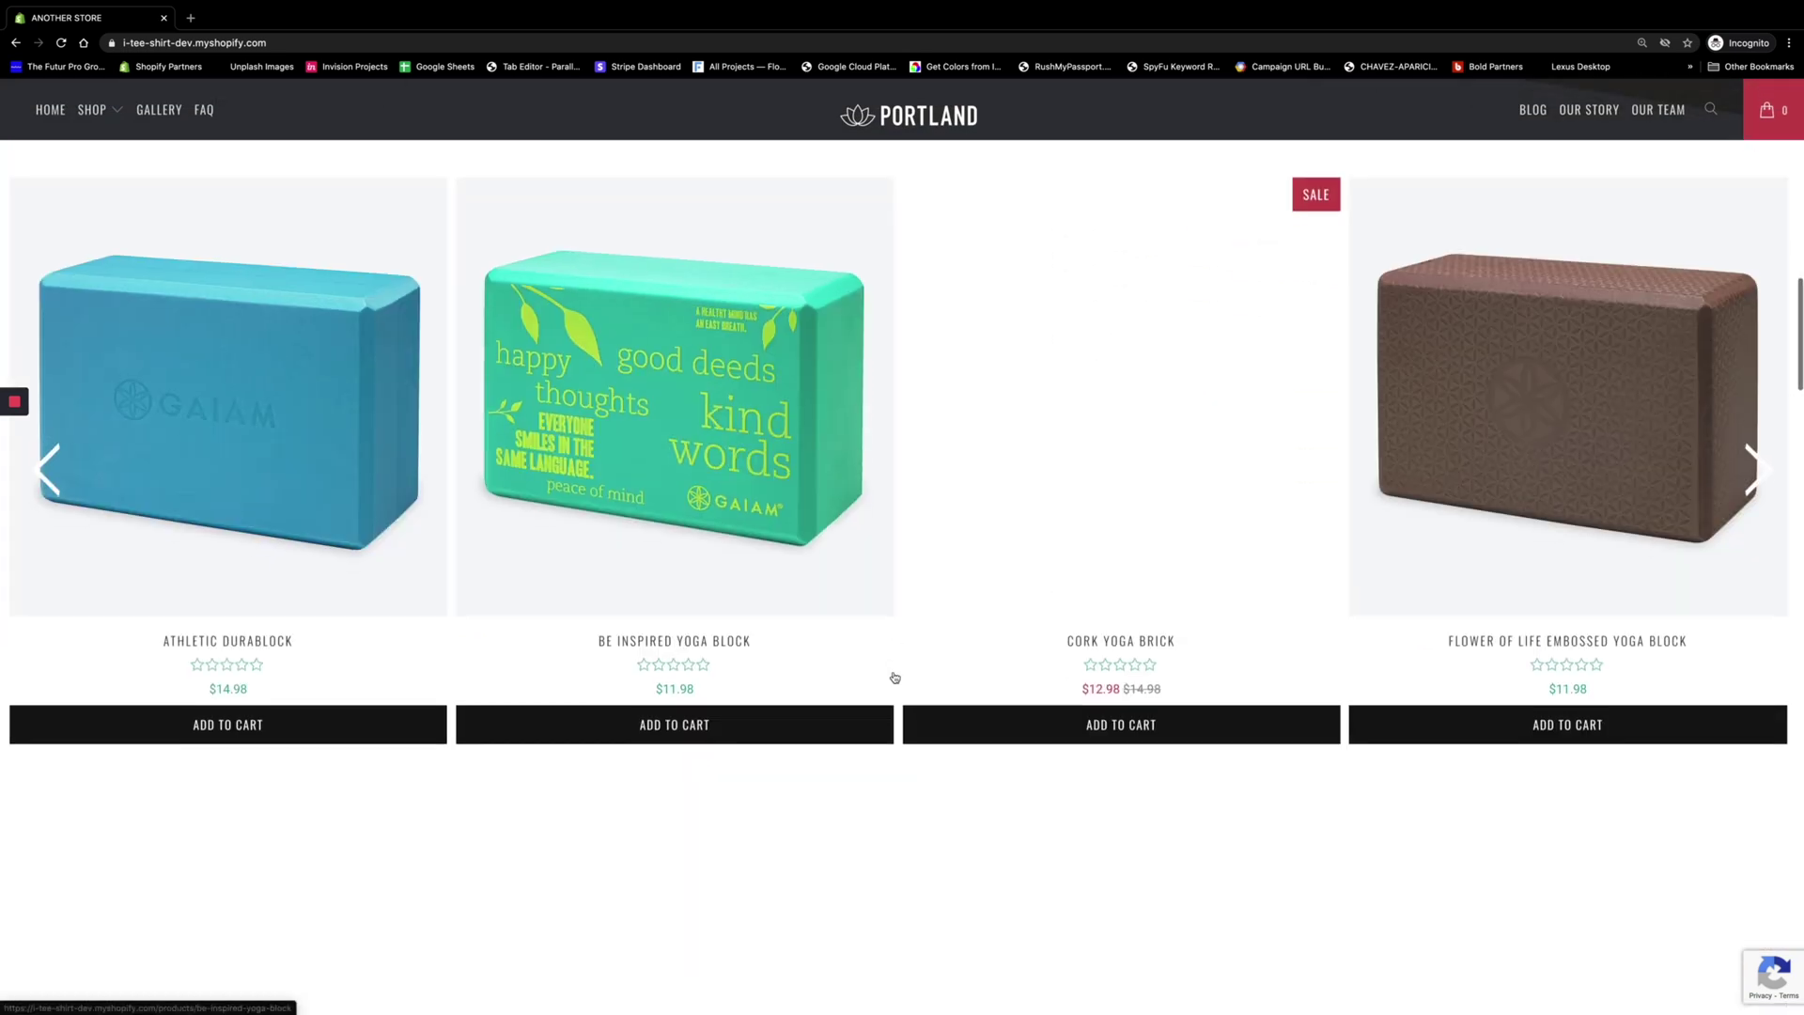
scroll(893, 676, up, 20)
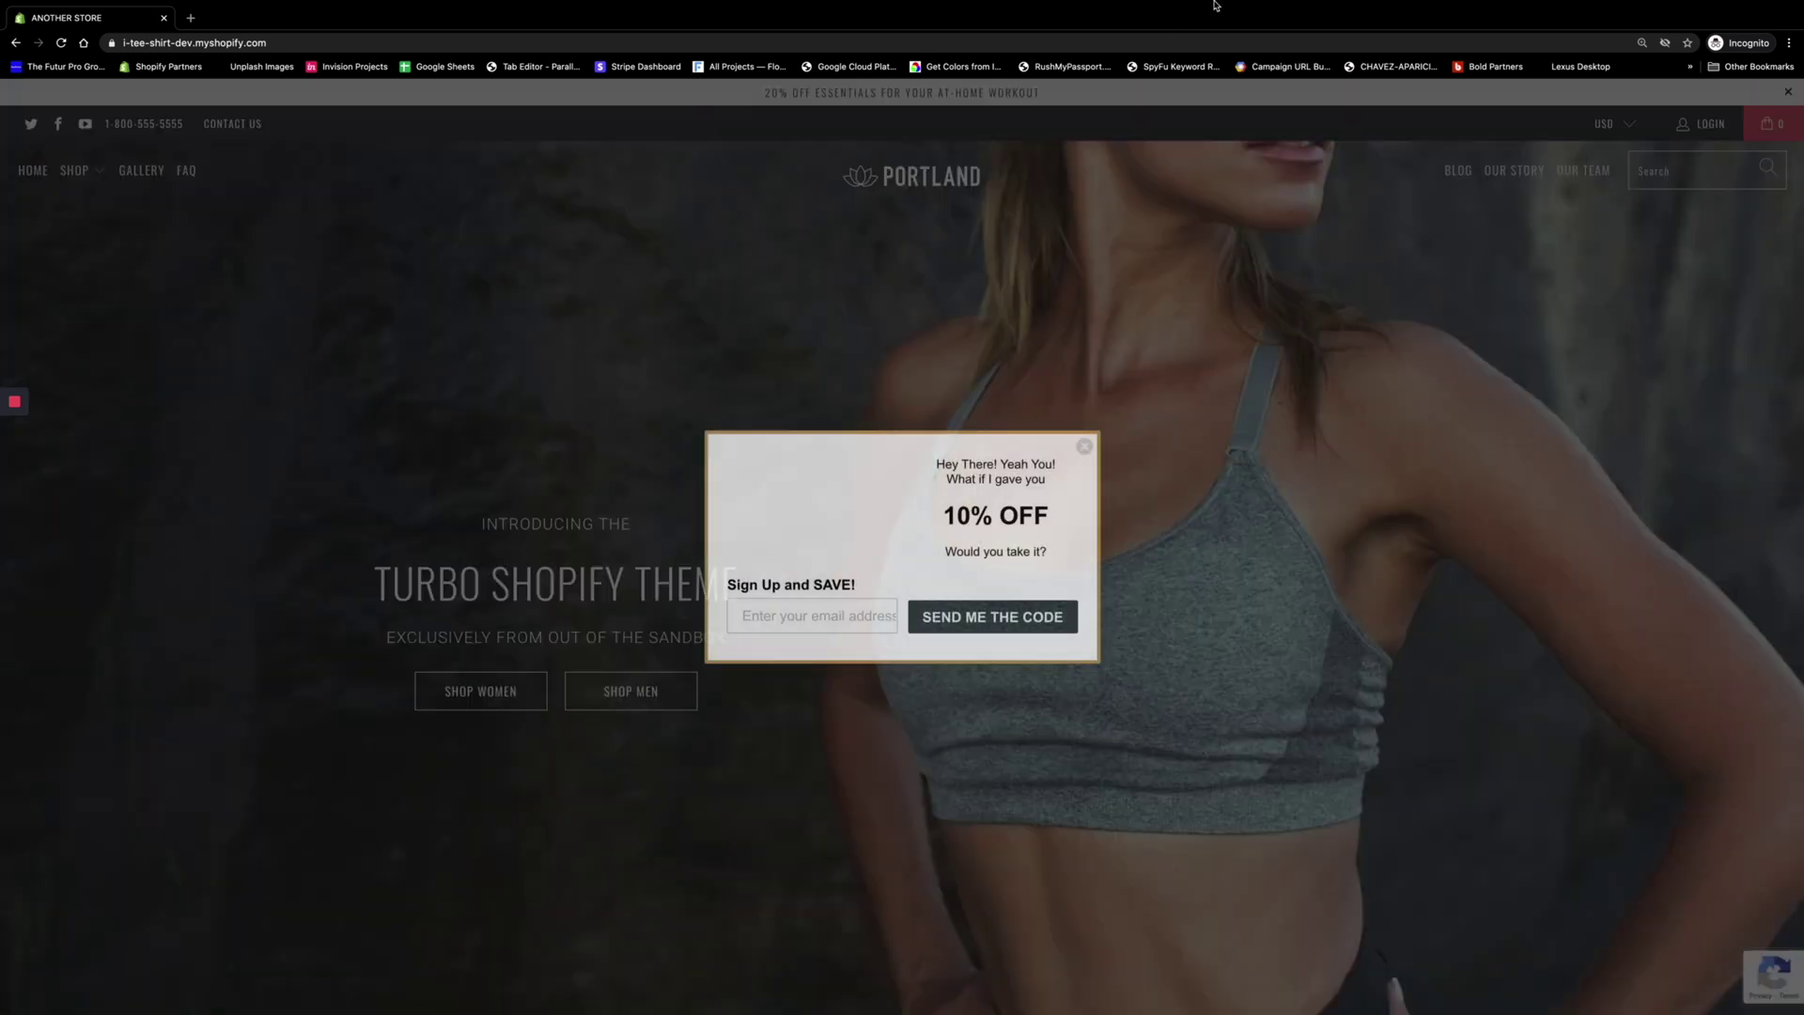
Submit a test email address through the 10% OFF pop-up and dismiss the confirmation
click(758, 653)
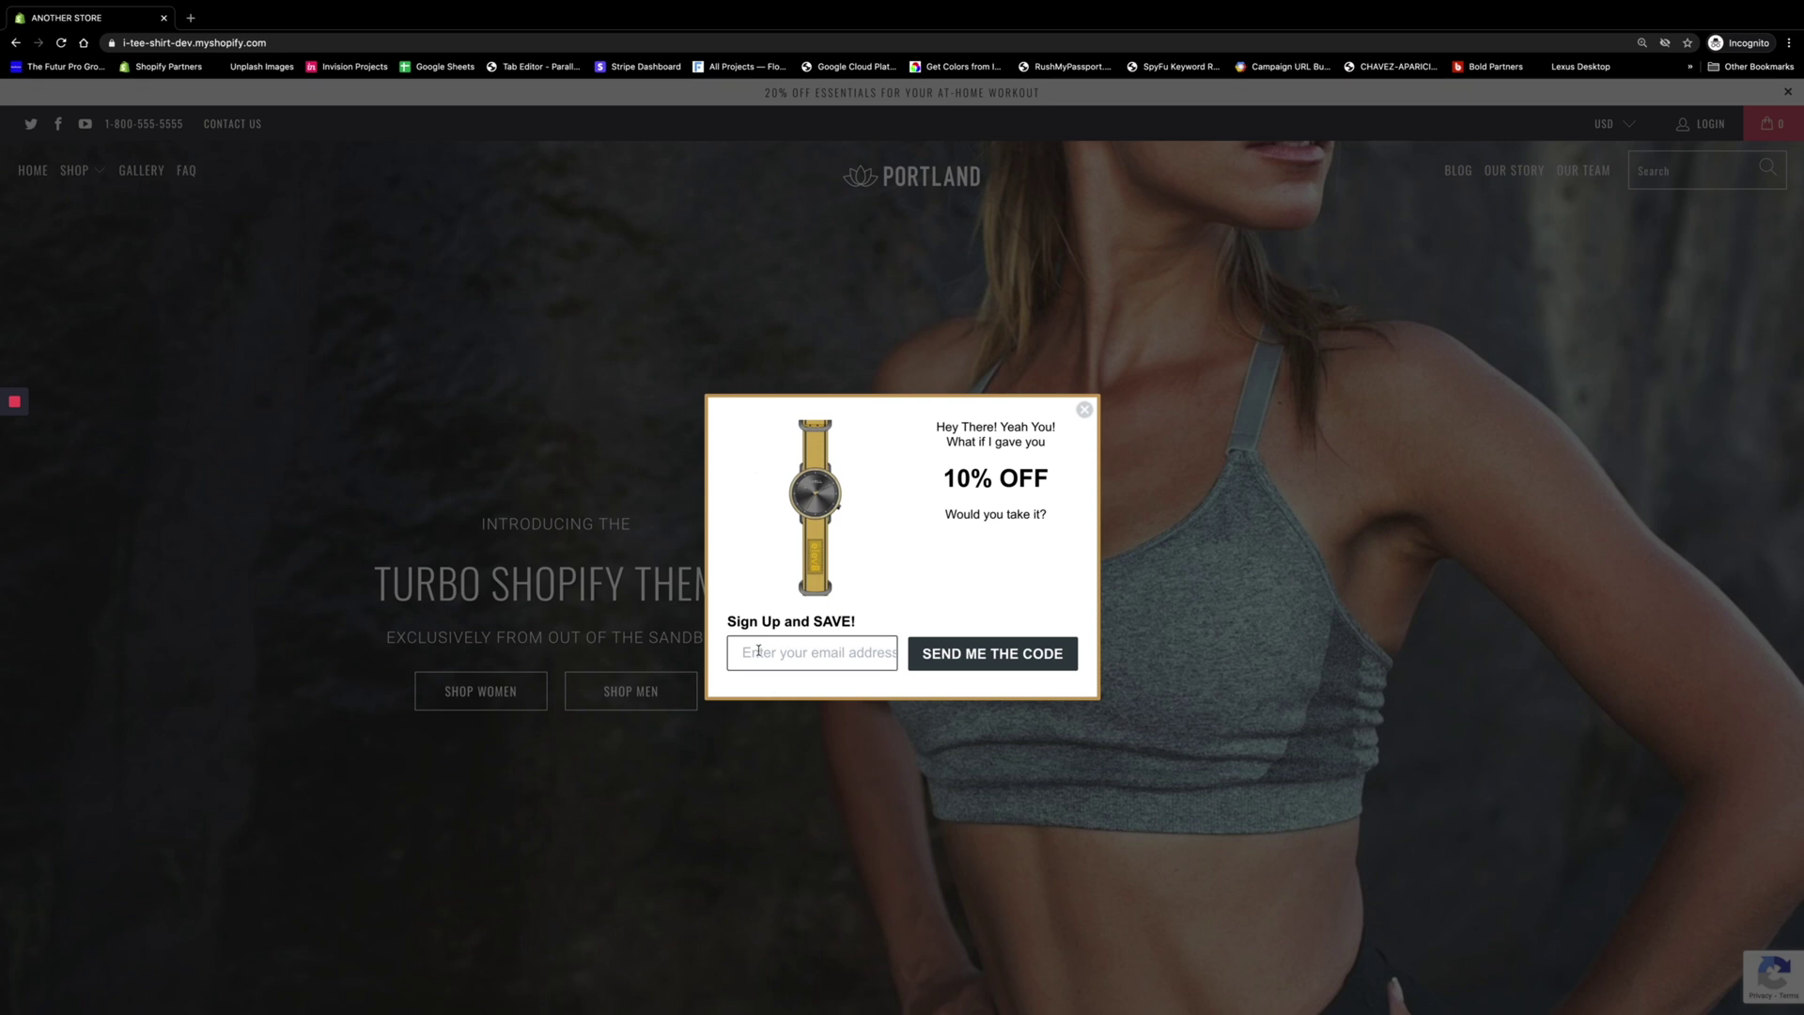
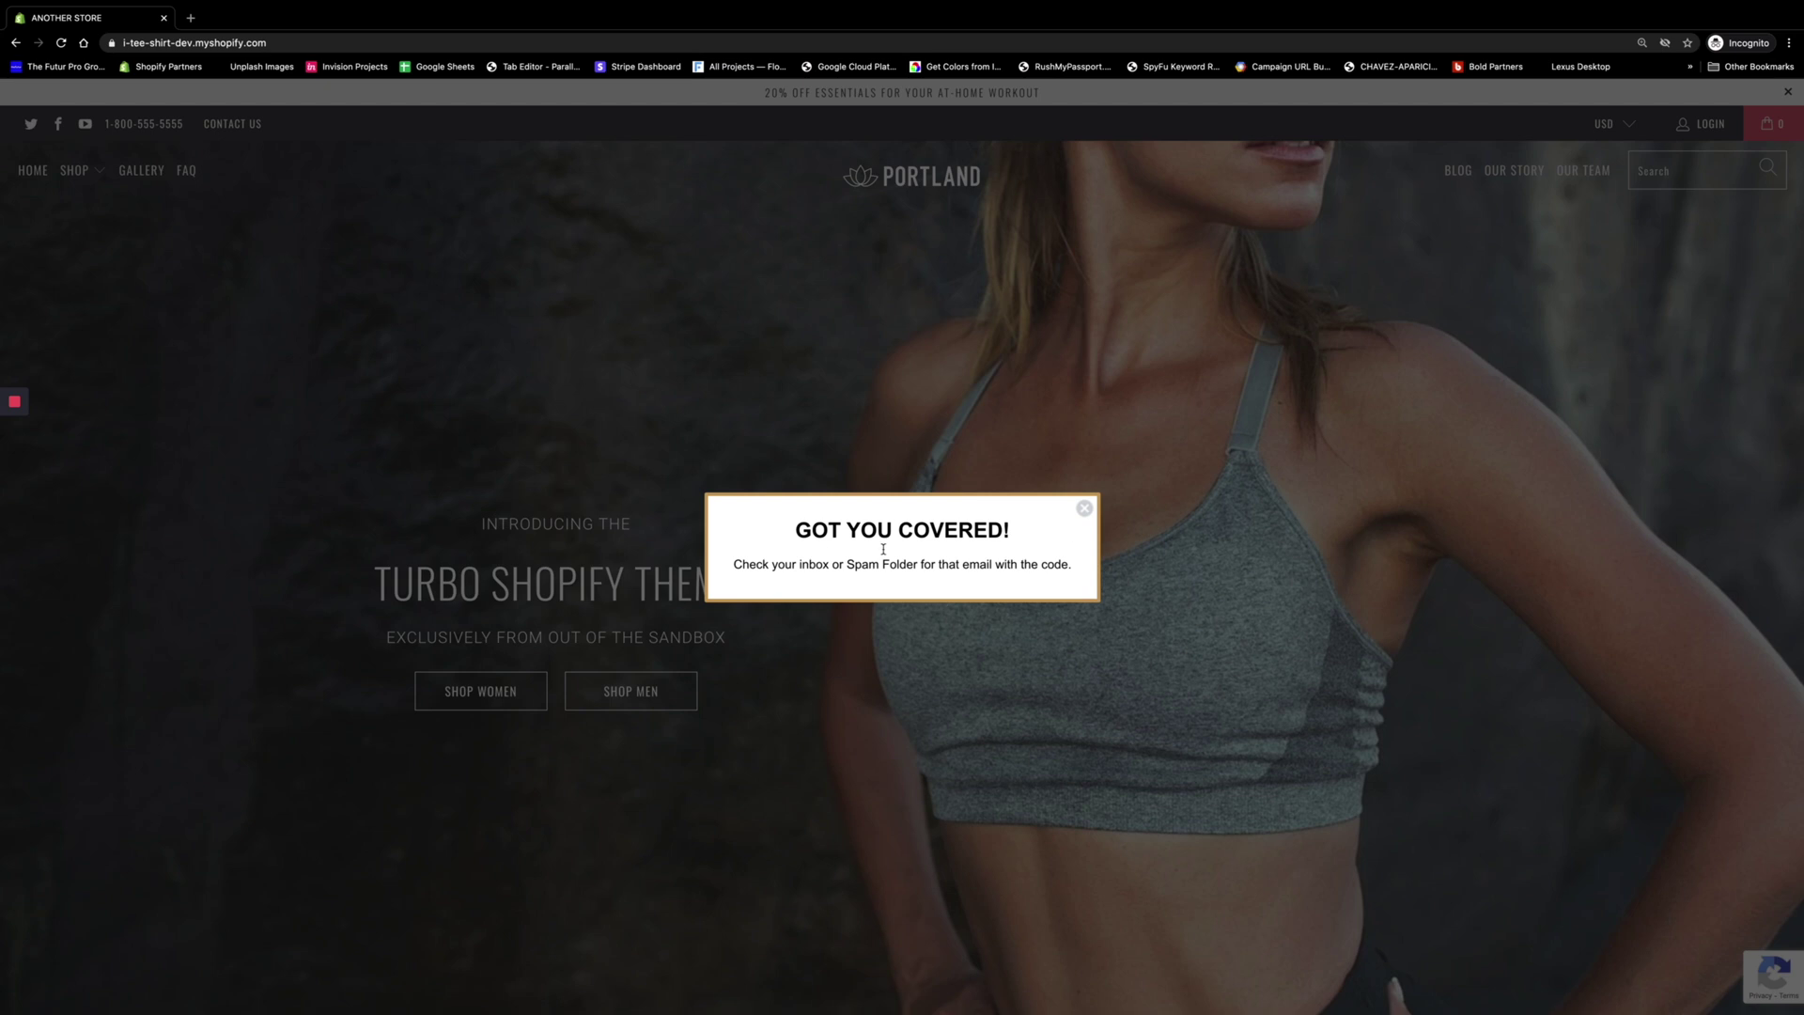
click(1085, 508)
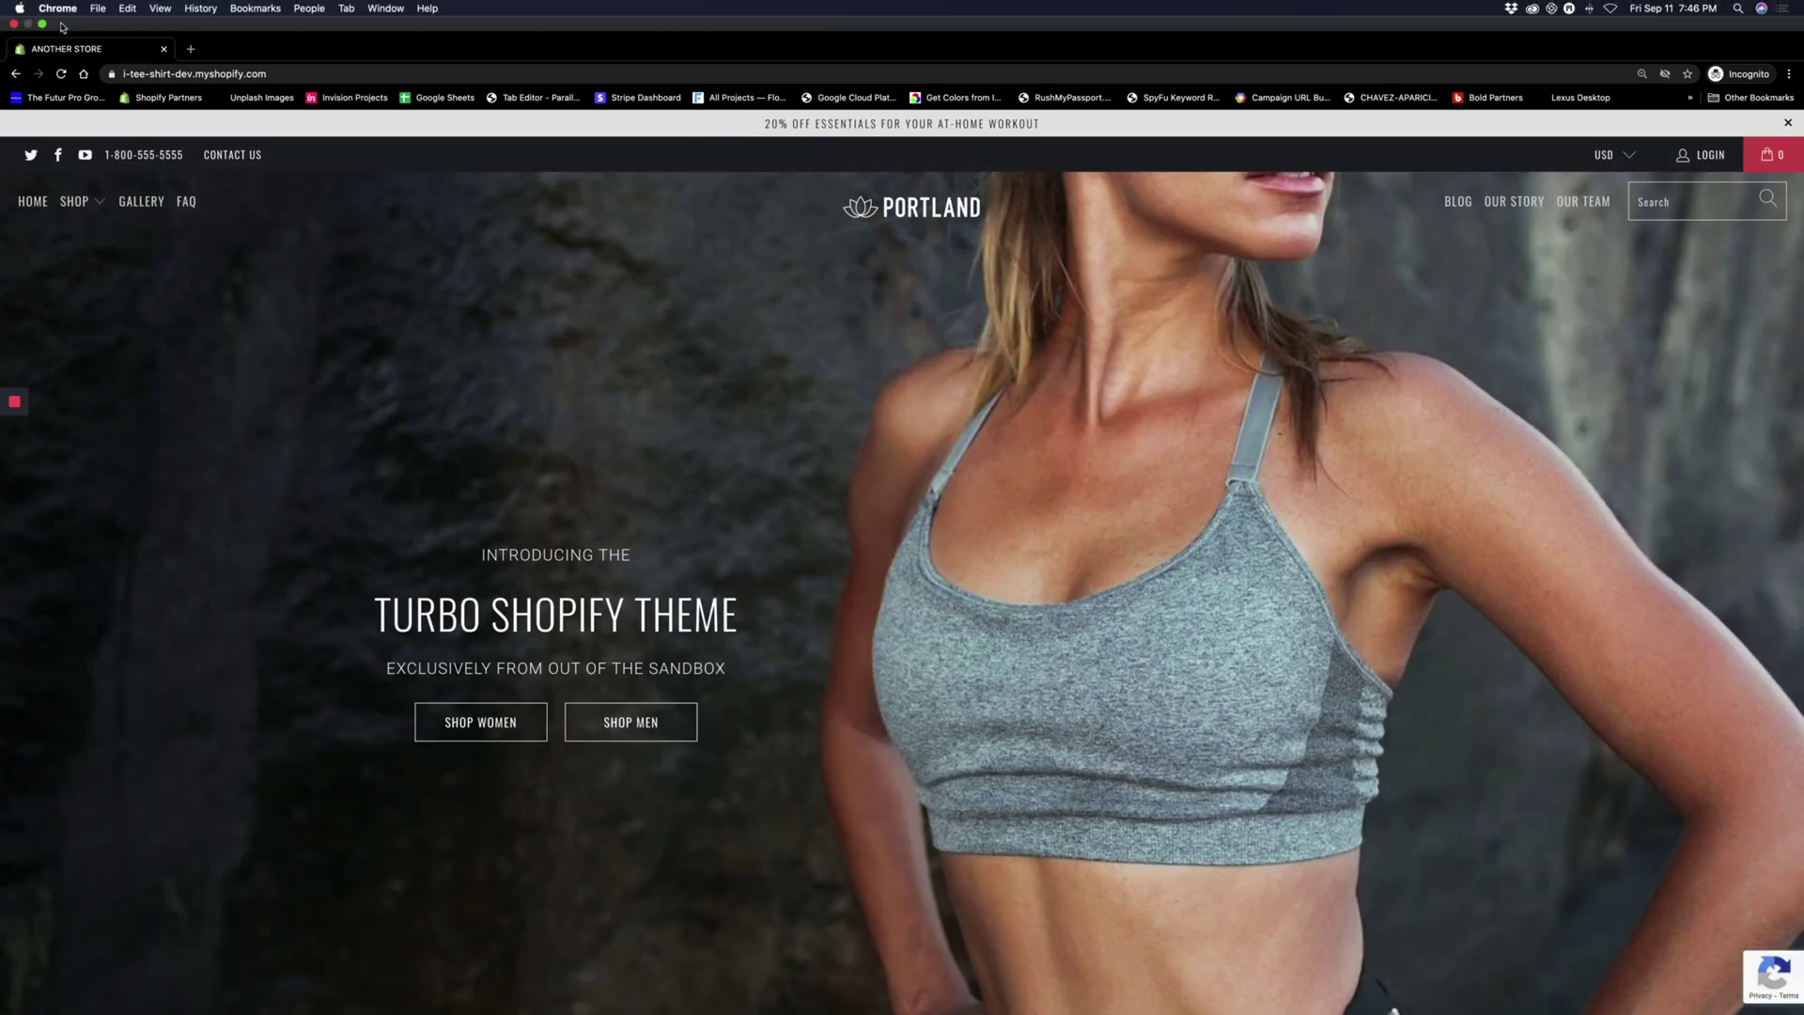
Exit the full-screen incognito store window, return to the main Chrome window, and close the empty New Tab
click(43, 24)
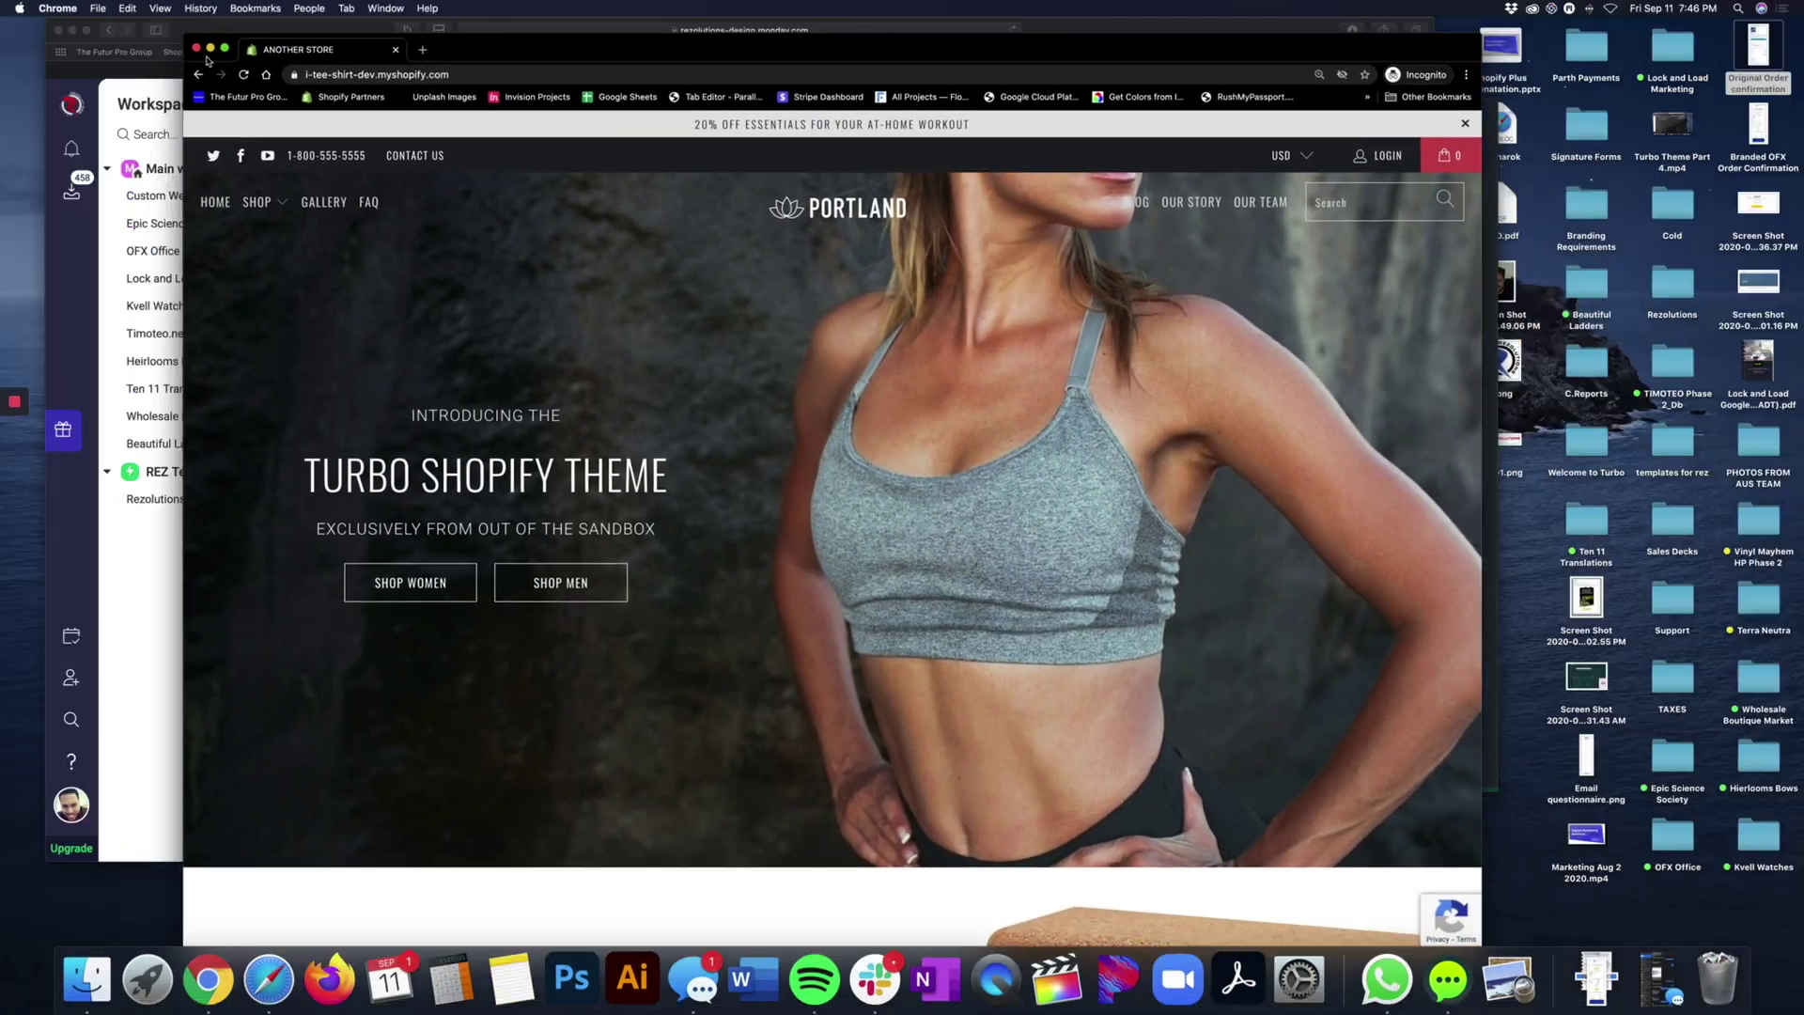
click(198, 53)
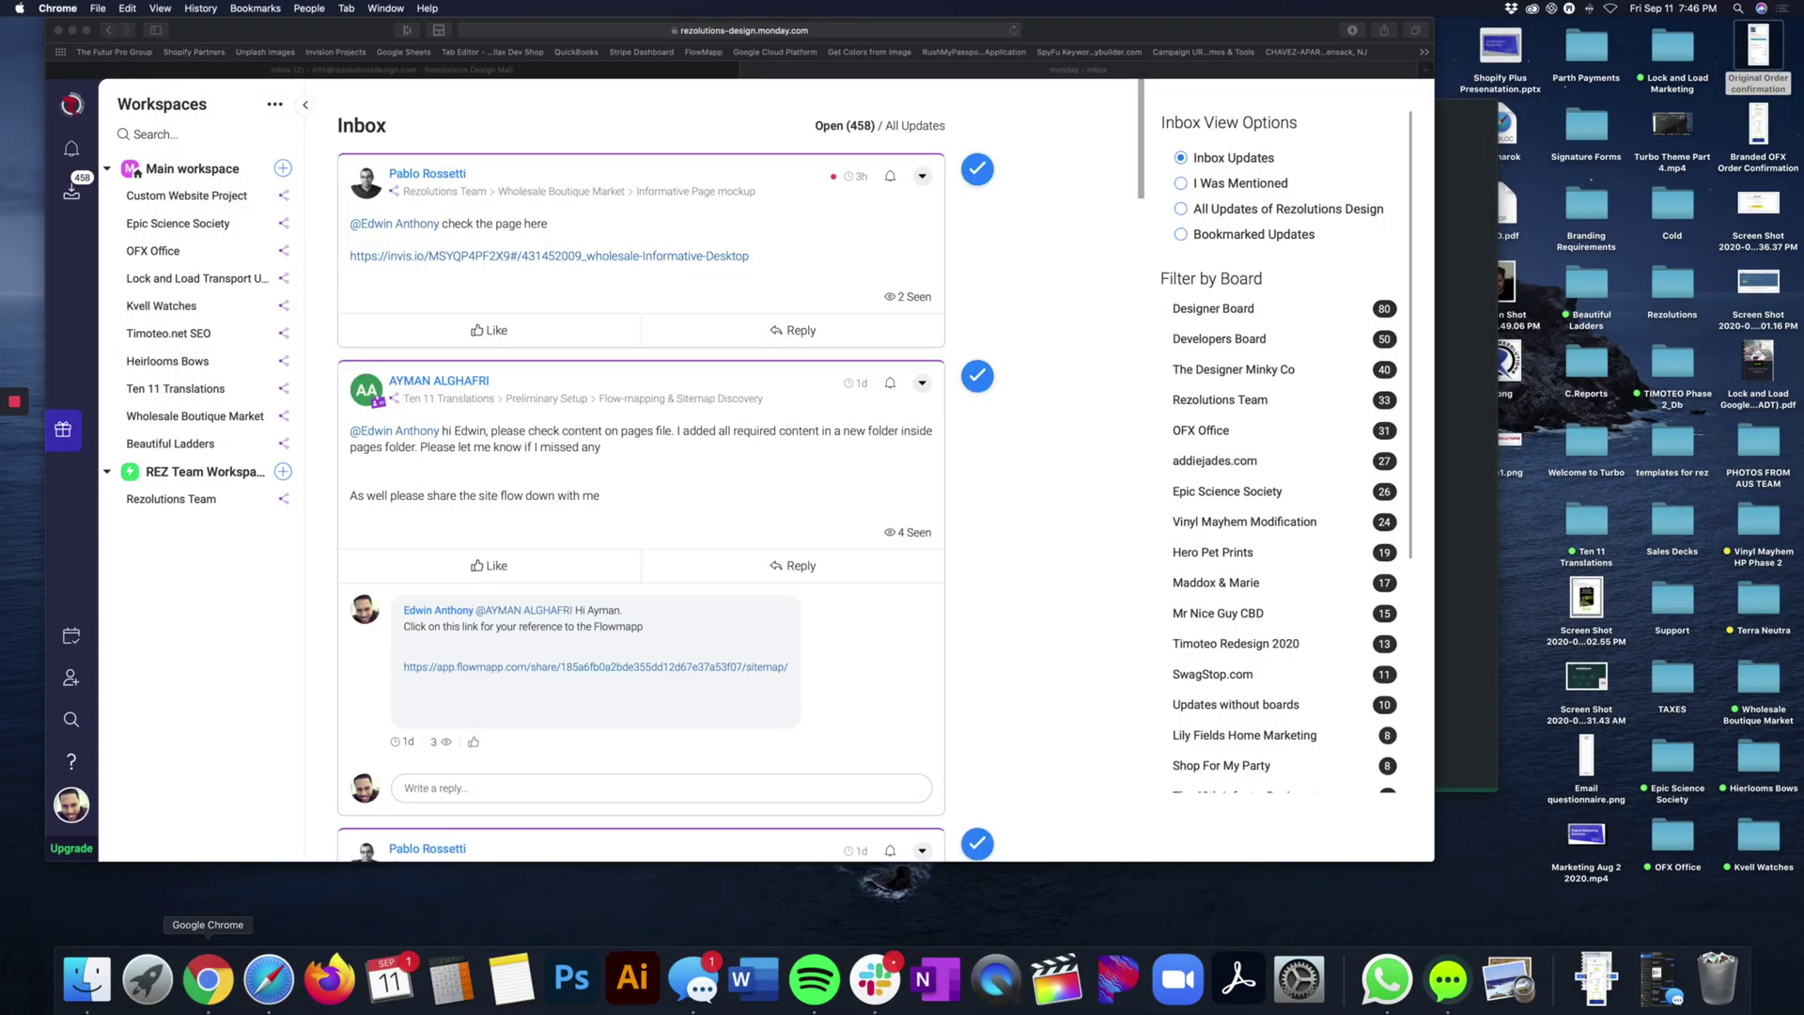
click(208, 979)
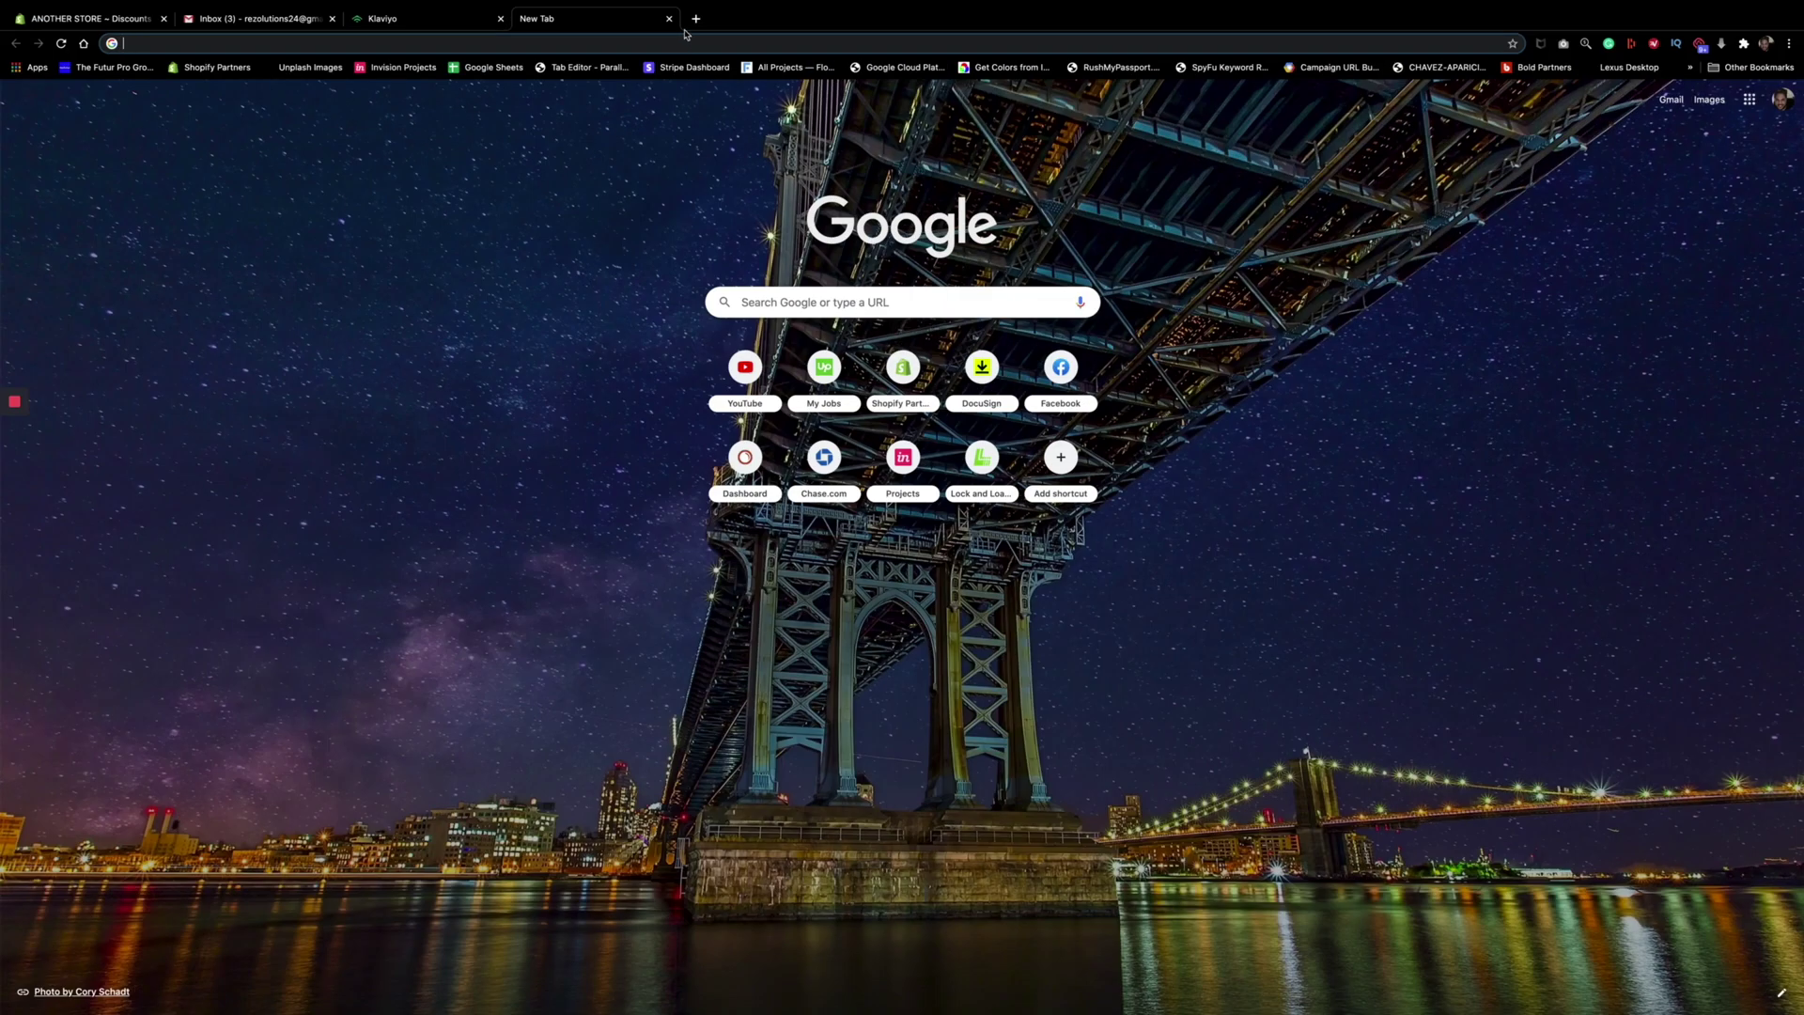
click(669, 18)
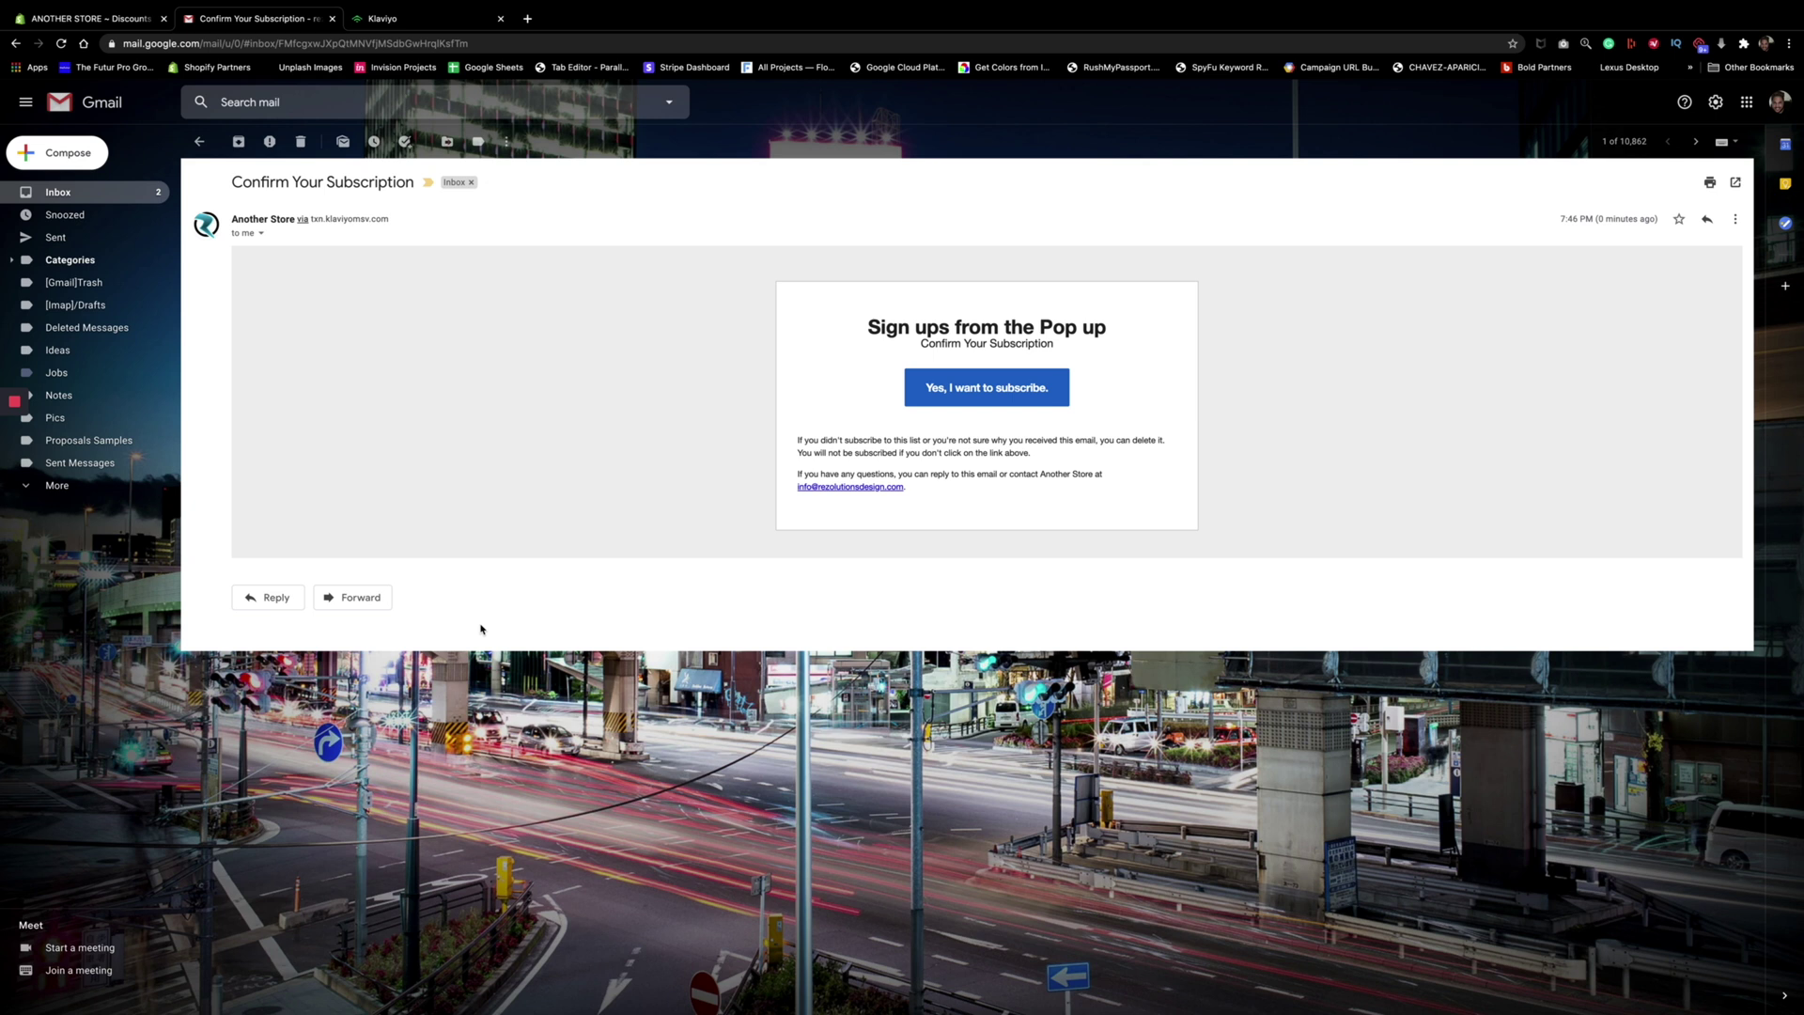
Confirm the pop-up subscription with 'Yes, I want to subscribe.' and close the You've Been Subscribed tab
click(932, 389)
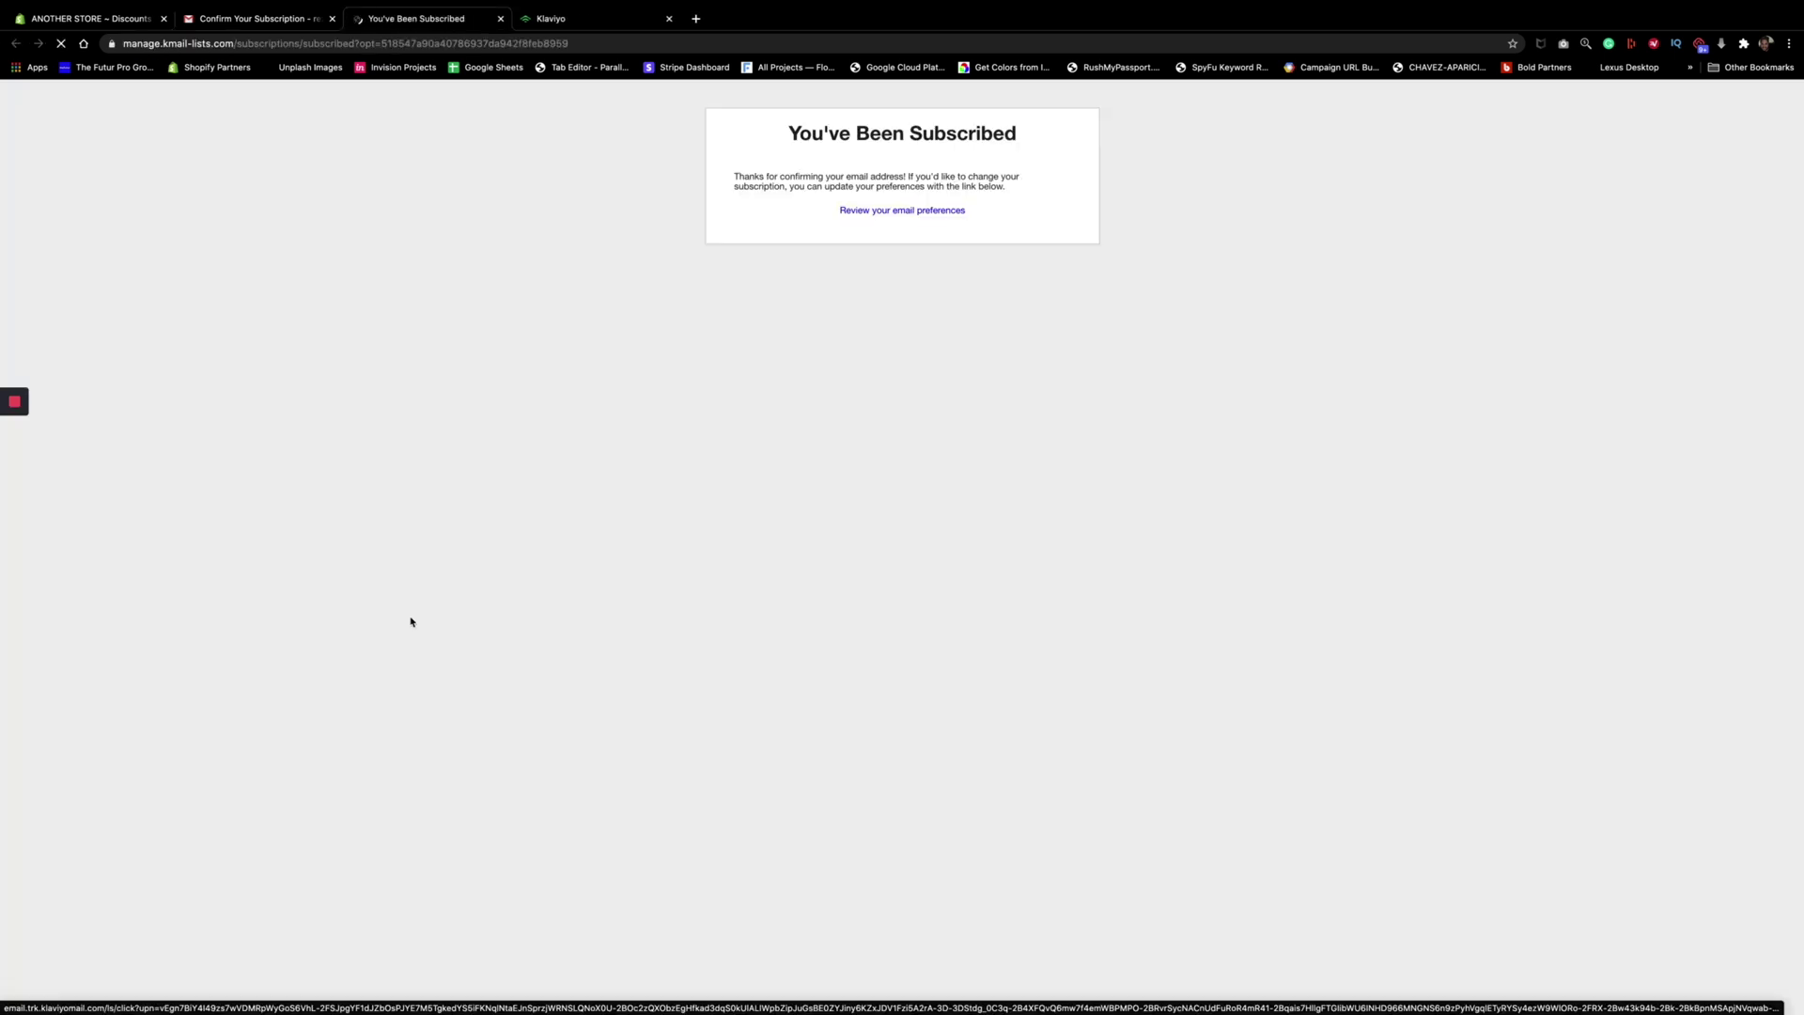
click(500, 19)
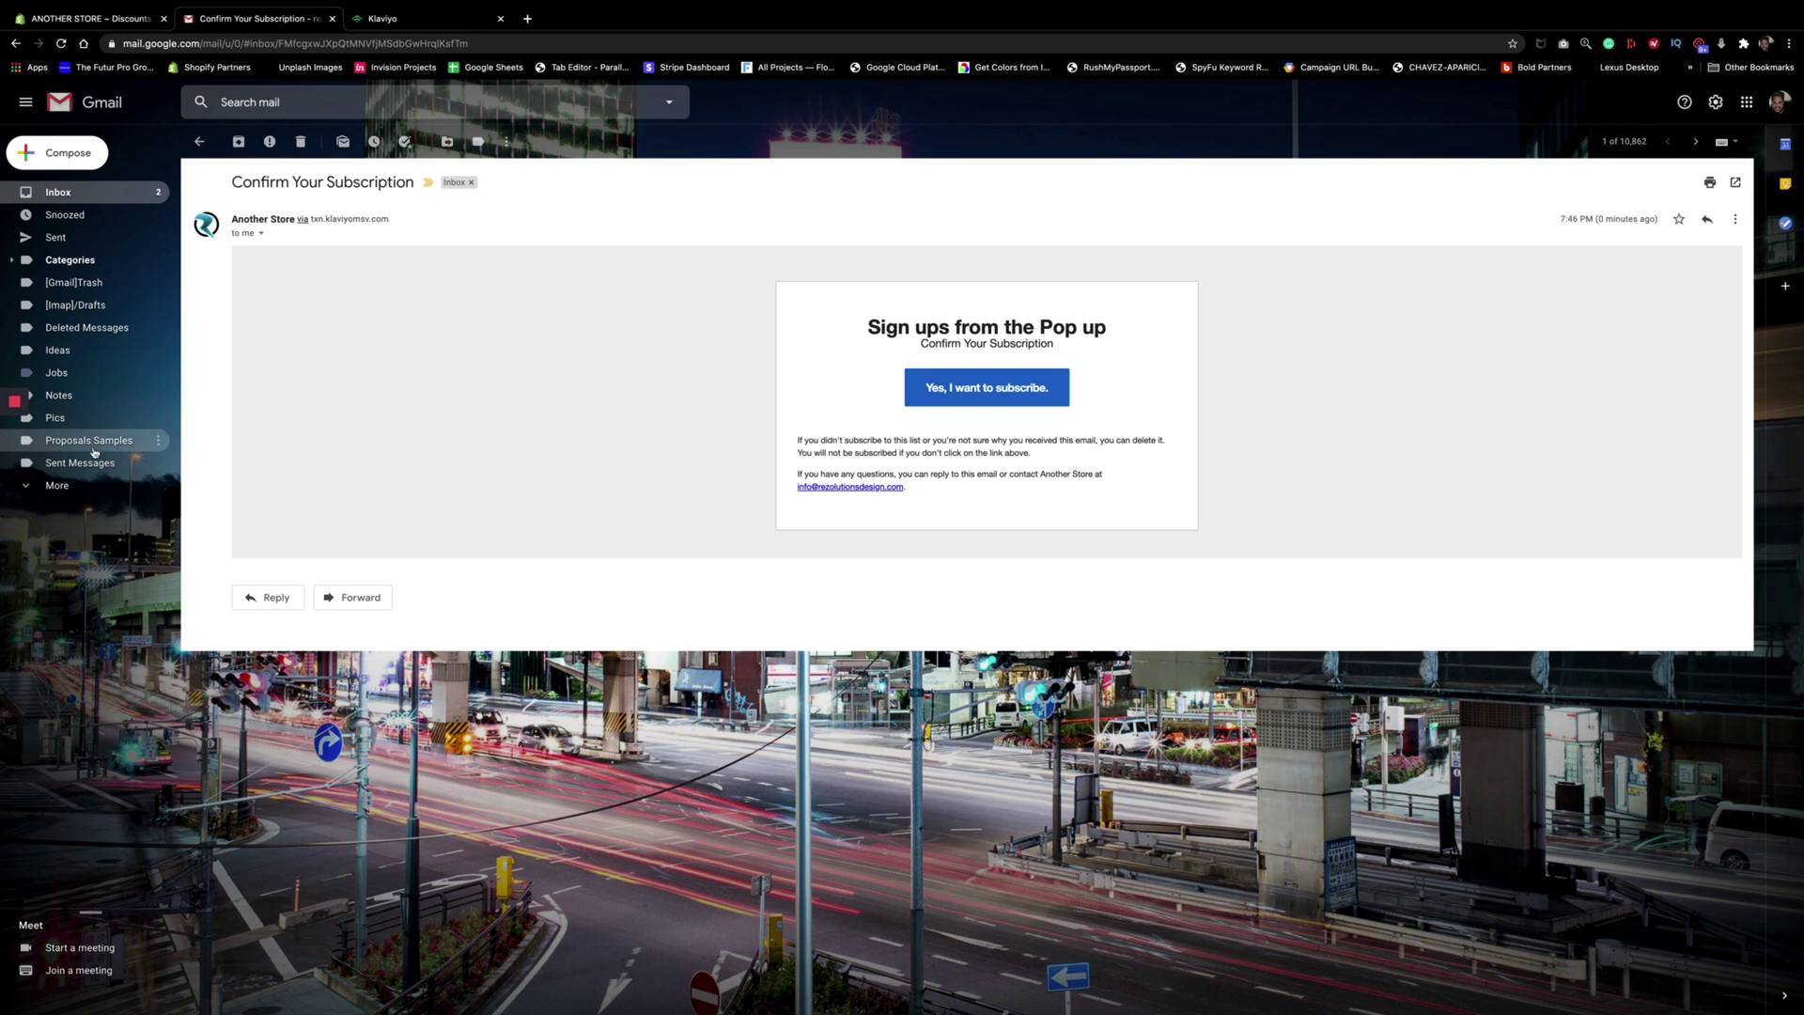
Head back to the Gmail inbox for the 'Here is what I promised you' email
mouse_move(12, 468)
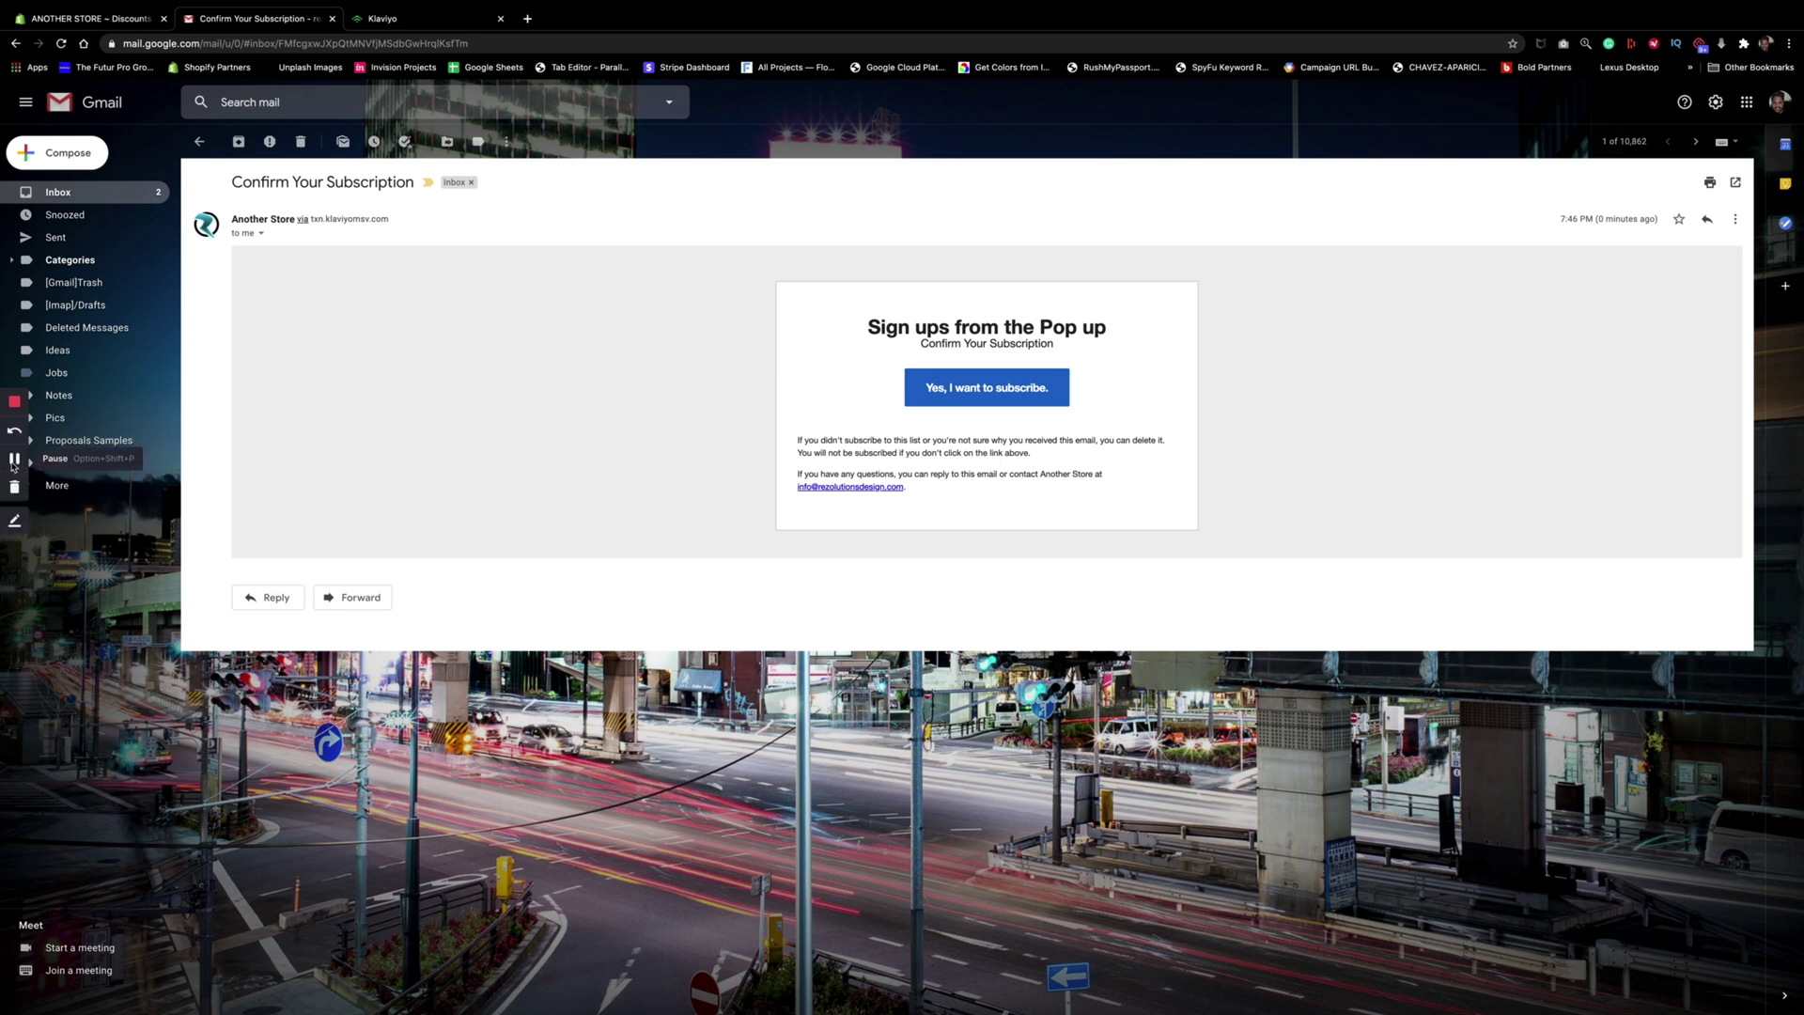